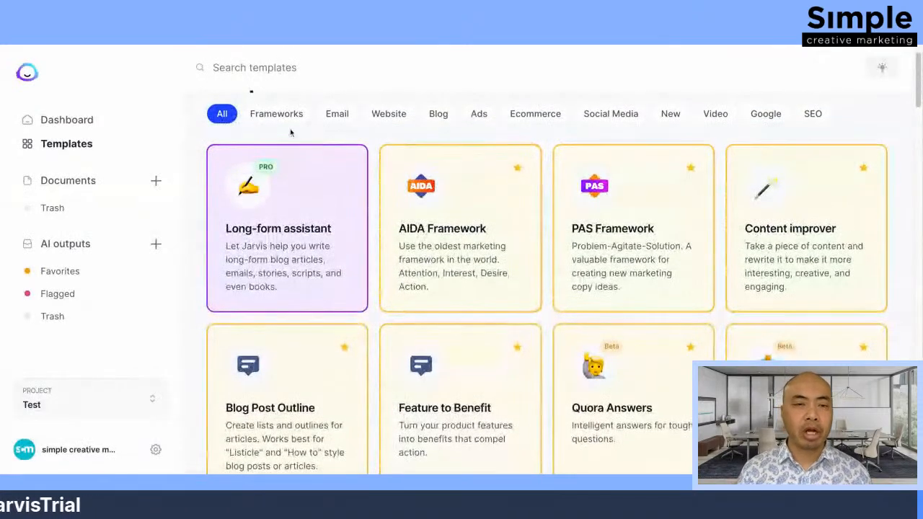
# - Review the templates in the Frameworks, Email, Website, Blog, Ads and Ecommerce categories
pyautogui.click(286, 120)
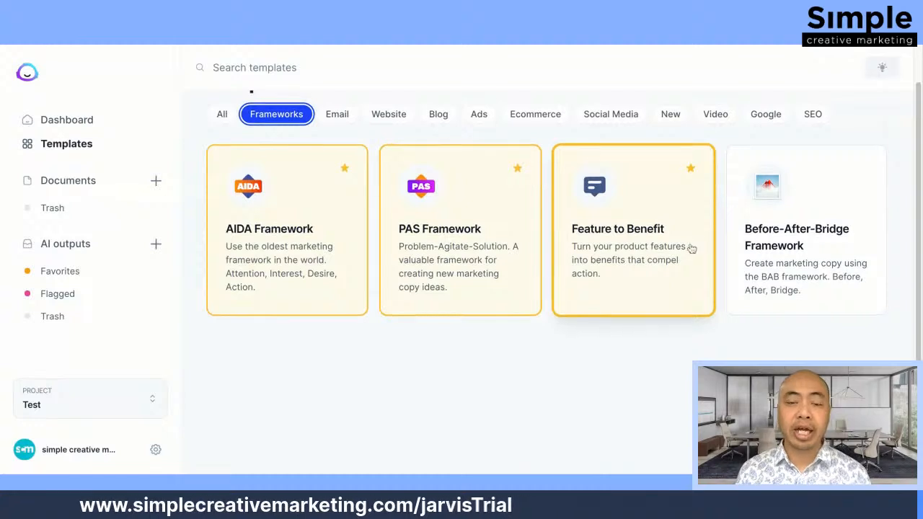
pyautogui.scroll(1, 609, 259)
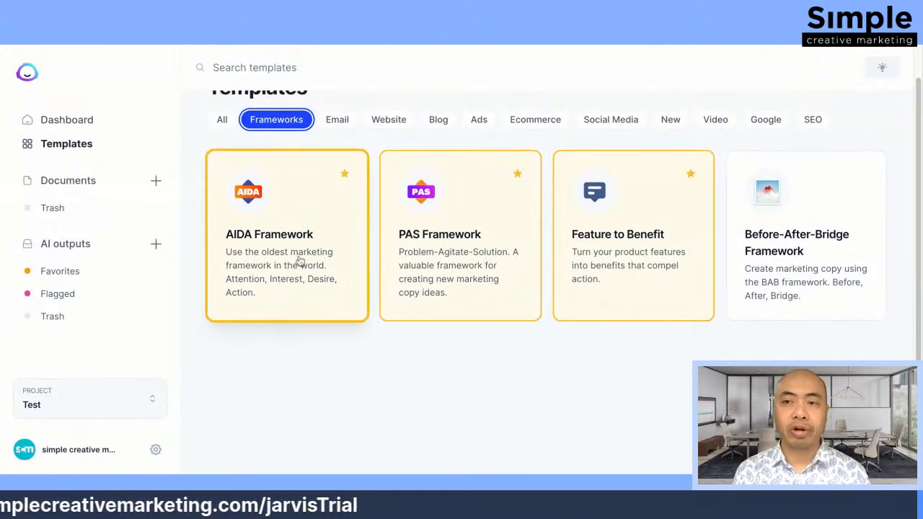
pyautogui.scroll(1, 350, 266)
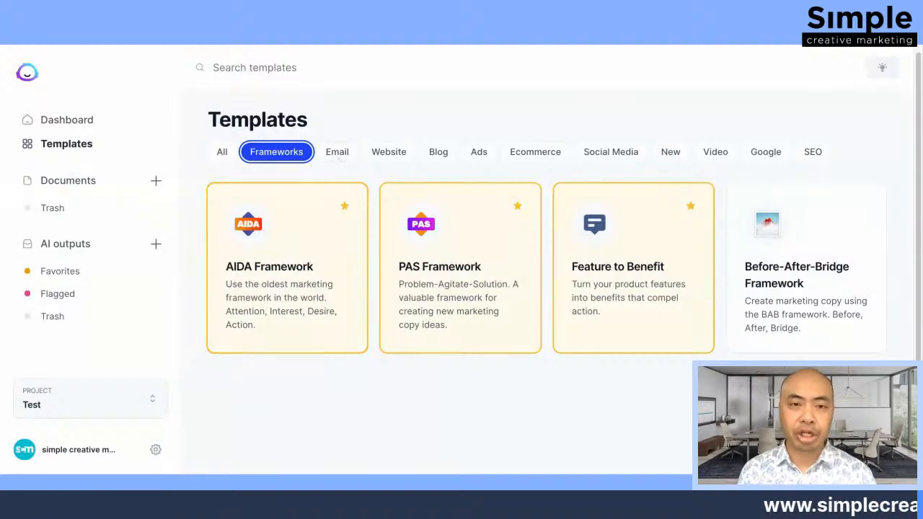
pyautogui.click(337, 152)
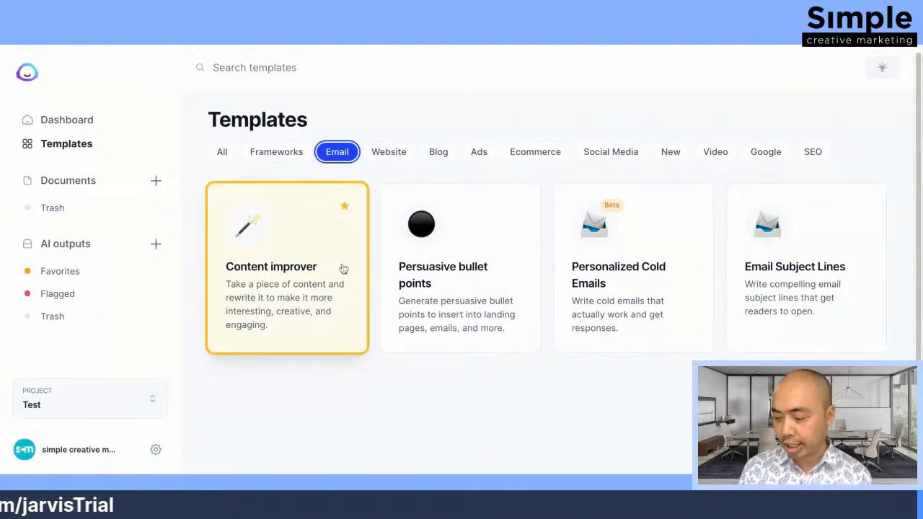
pyautogui.click(389, 155)
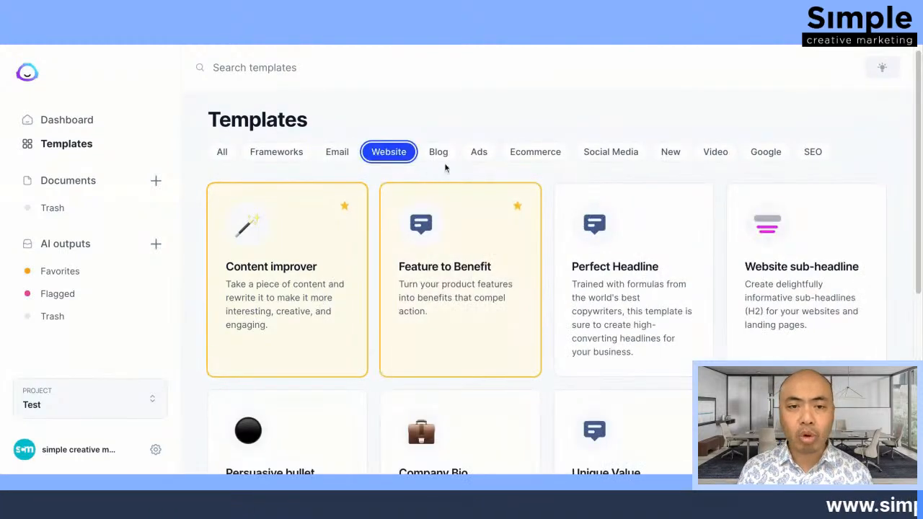
pyautogui.click(446, 162)
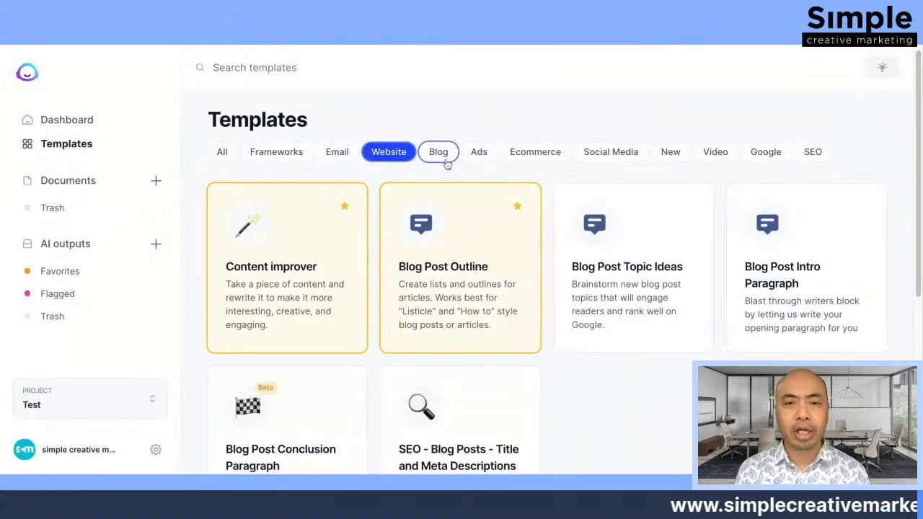
pyautogui.click(484, 157)
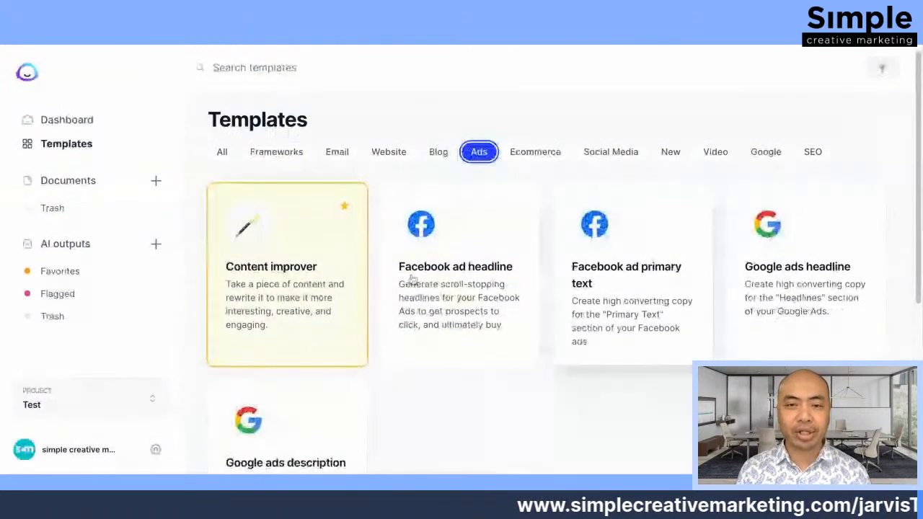
pyautogui.click(554, 158)
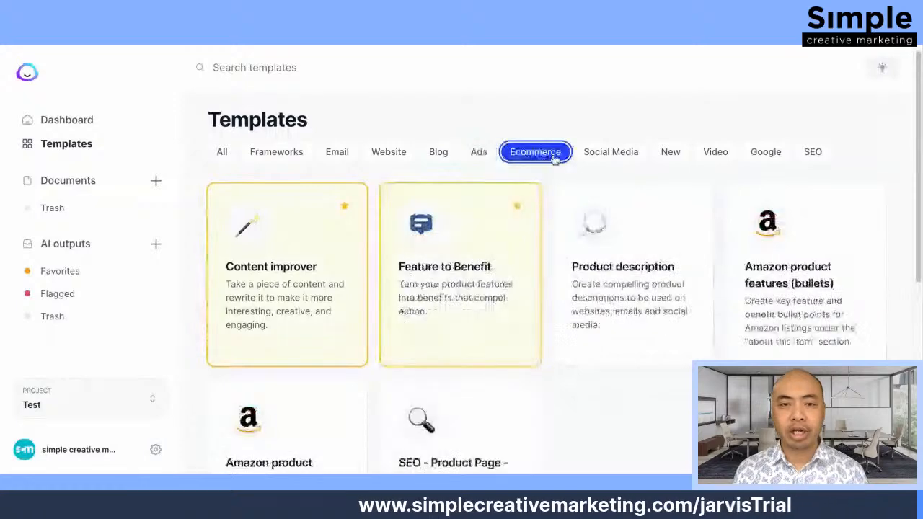
pyautogui.scroll(-1, 606, 253)
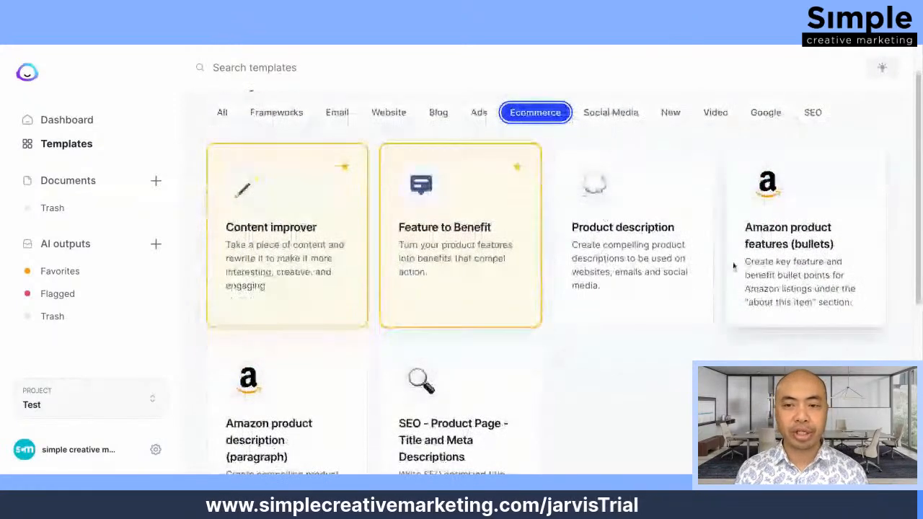
pyautogui.scroll(1, 491, 215)
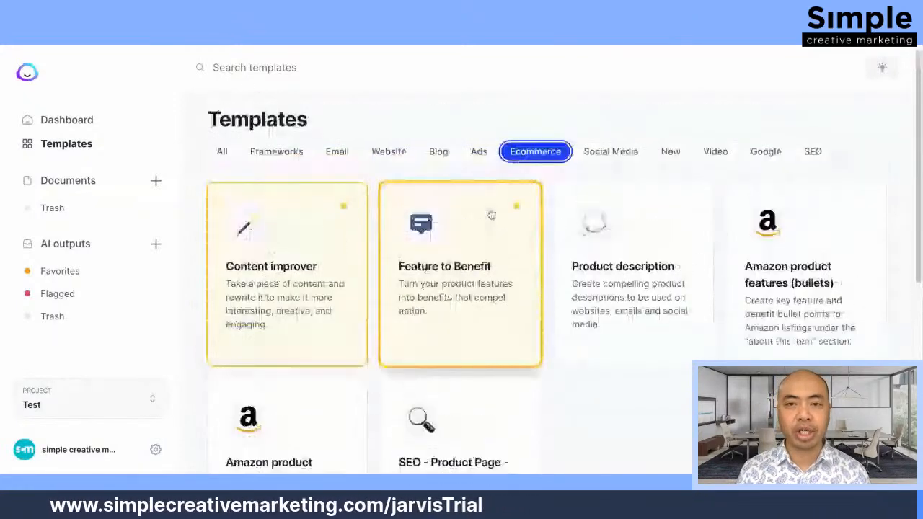
# - Examine the templates offered in the Social Media category
pyautogui.click(615, 153)
pyautogui.scroll(-2, 639, 279)
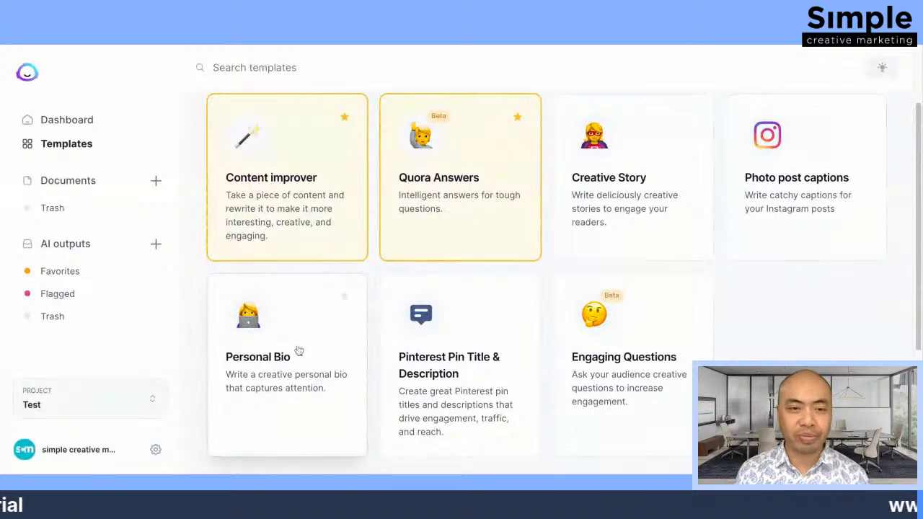
pyautogui.scroll(1, 303, 361)
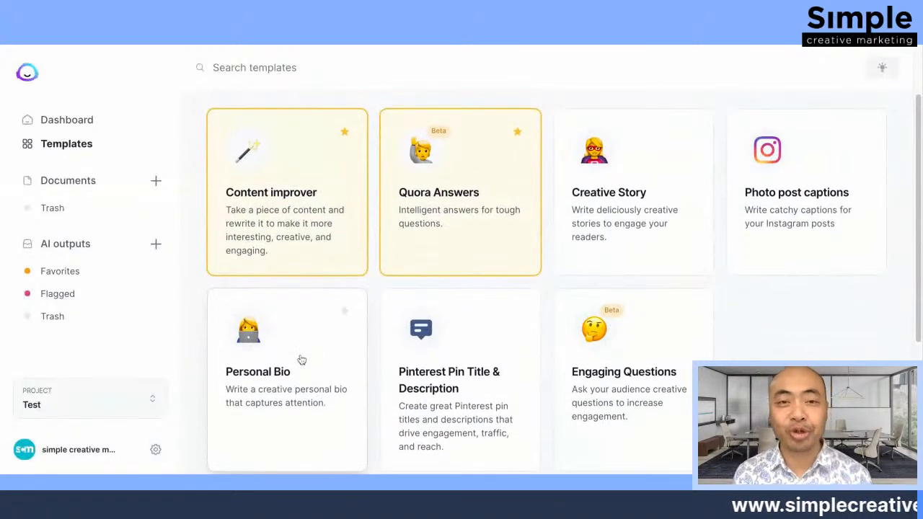
pyautogui.scroll(1, 302, 359)
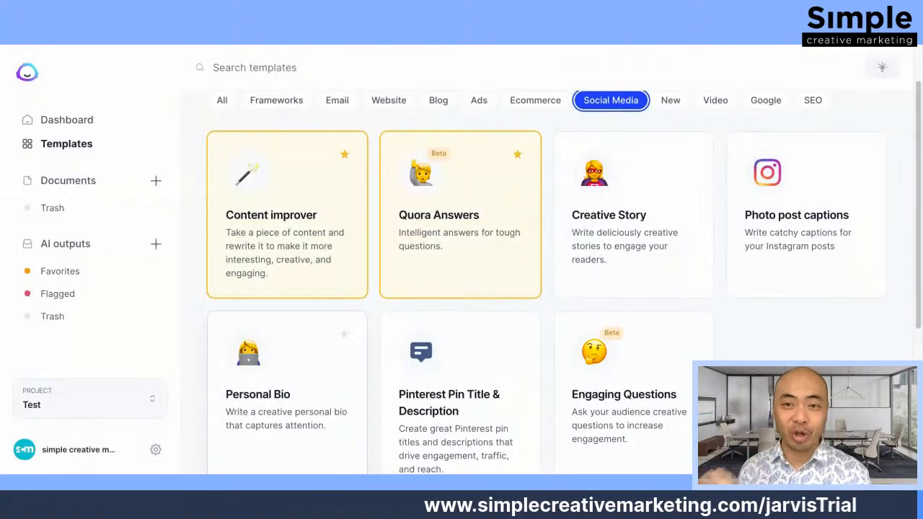
pyautogui.scroll(-1, 291, 353)
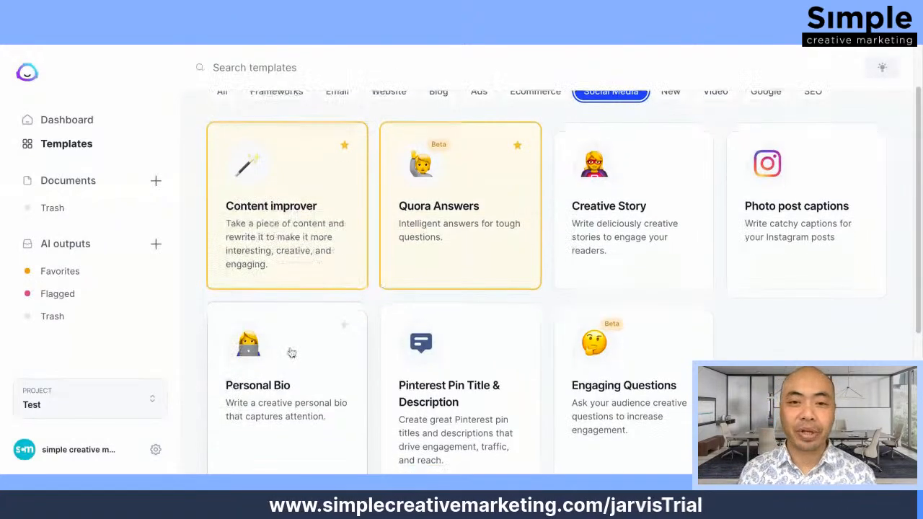
pyautogui.scroll(-1, 291, 353)
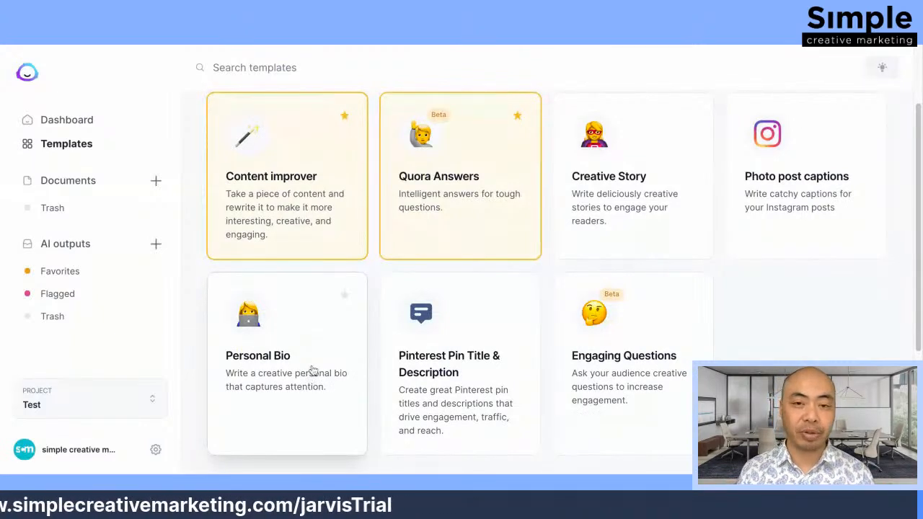
pyautogui.scroll(1, 313, 370)
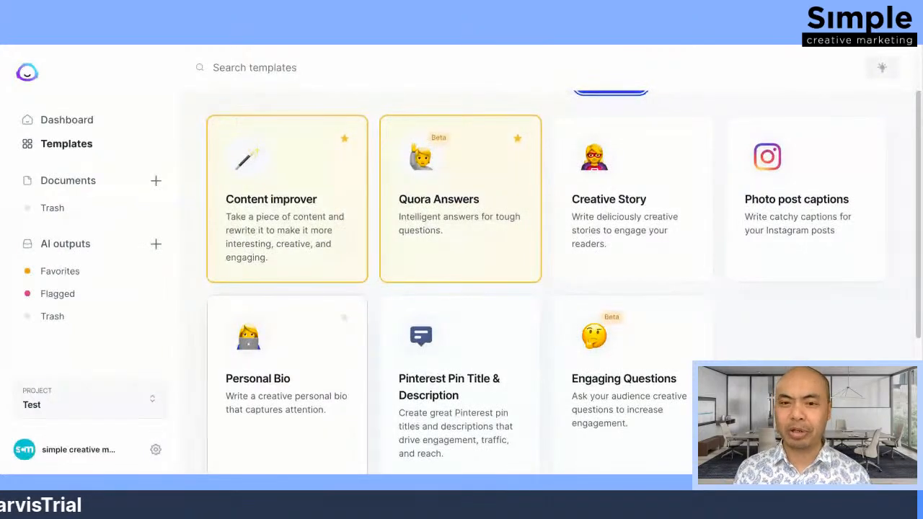
pyautogui.scroll(3, 423, 324)
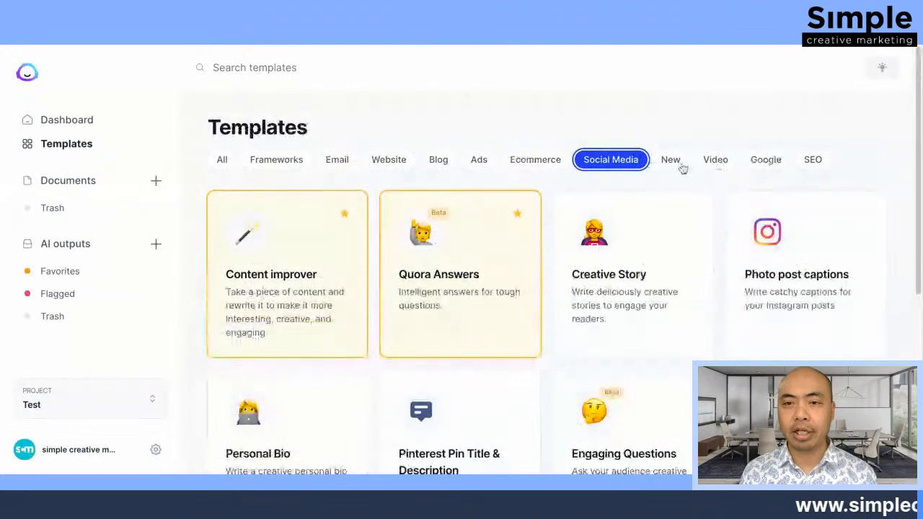
# - Review the templates in the Video, Google and SEO categories
pyautogui.click(707, 162)
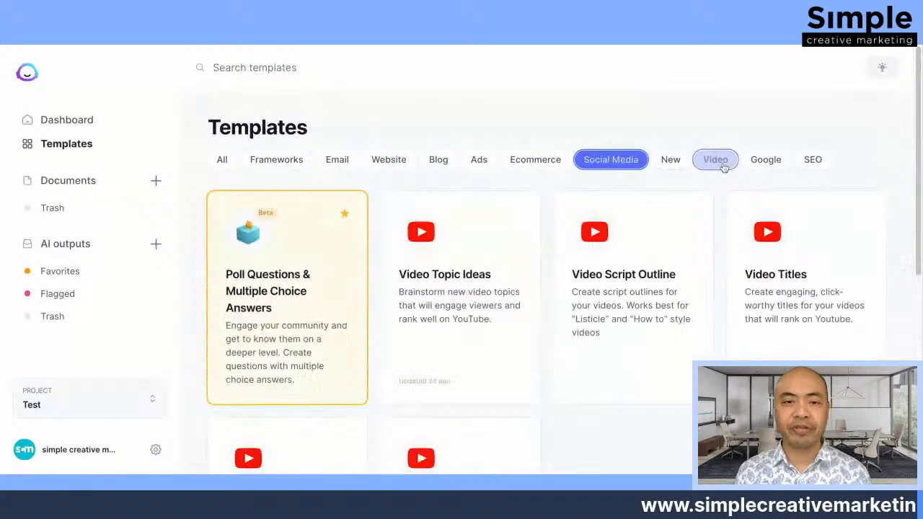
pyautogui.scroll(-1, 721, 261)
pyautogui.scroll(-1, 721, 262)
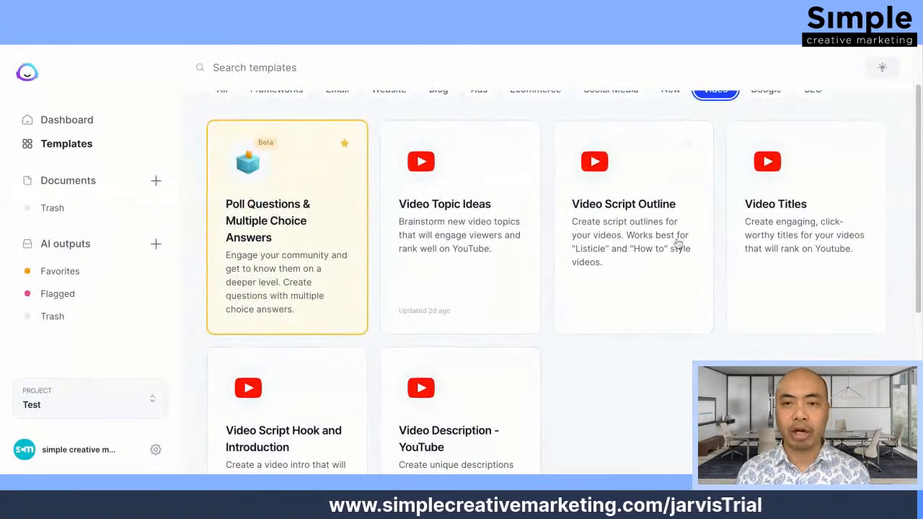
pyautogui.scroll(2, 679, 231)
pyautogui.click(766, 166)
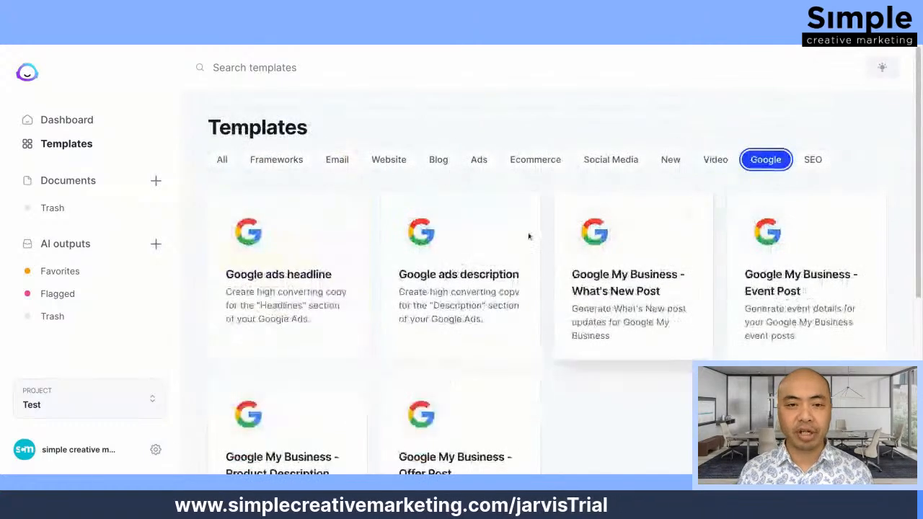
pyautogui.scroll(-1, 655, 217)
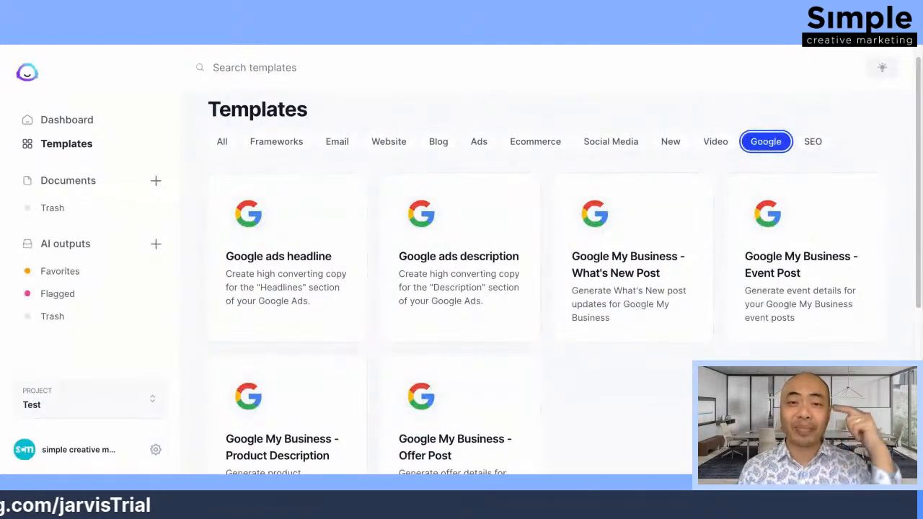
pyautogui.click(813, 142)
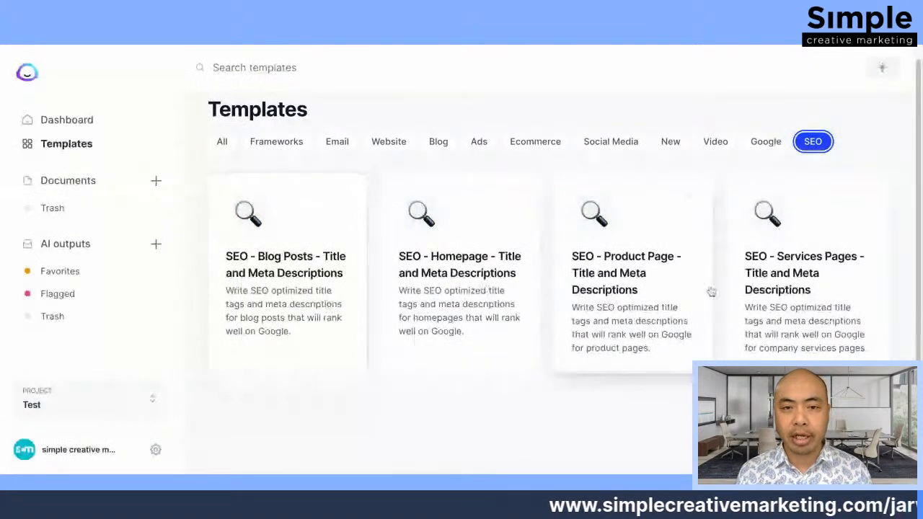
# - Return to the full template list, filter it to Blog and open the Blog Post Topic Ideas template
pyautogui.click(225, 148)
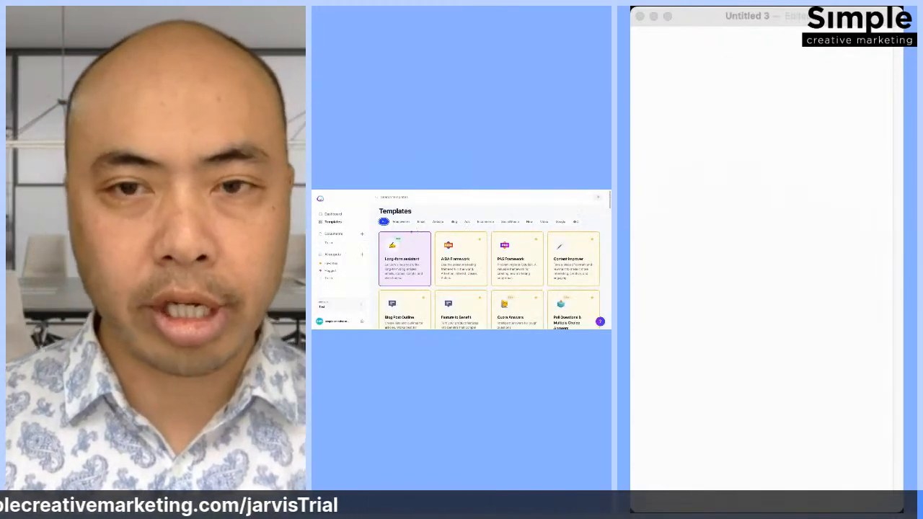
pyautogui.click(454, 221)
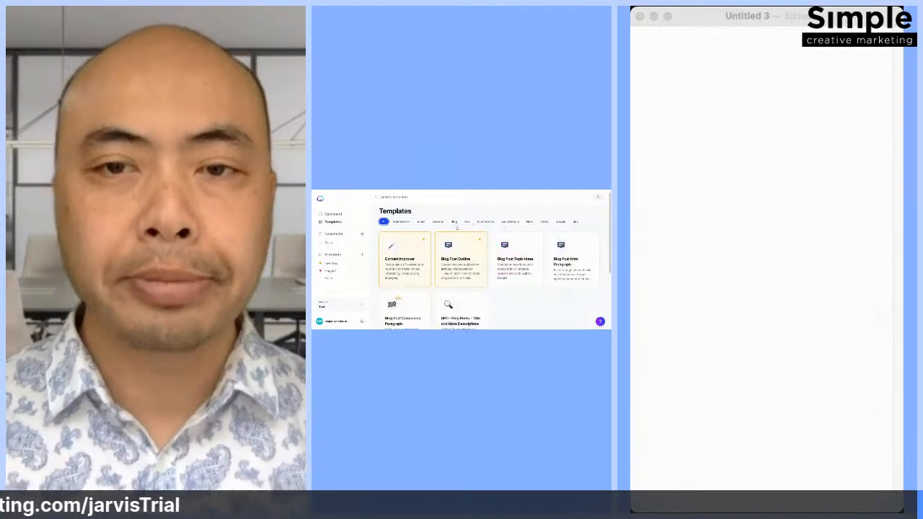
pyautogui.click(502, 283)
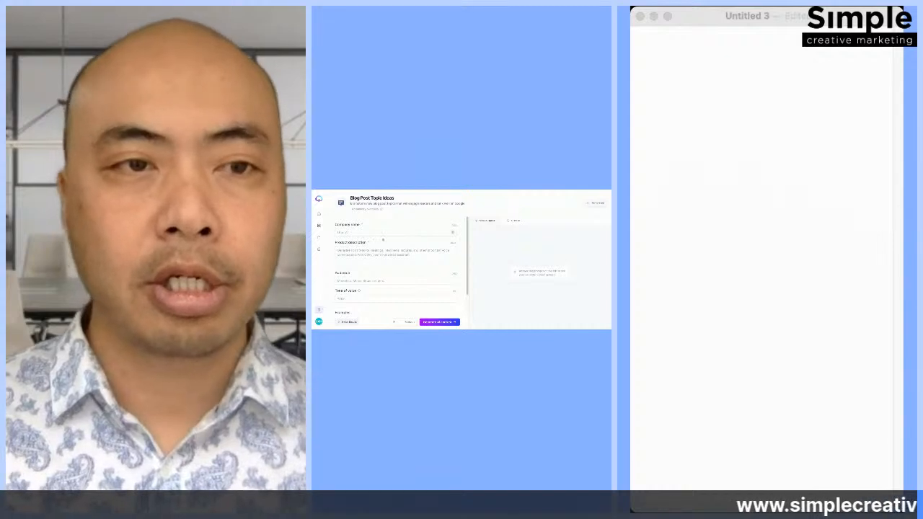
# - Enter "intermittent fasting" as the company name and "losing weight and improving energy" as the product description
pyautogui.click(421, 233)
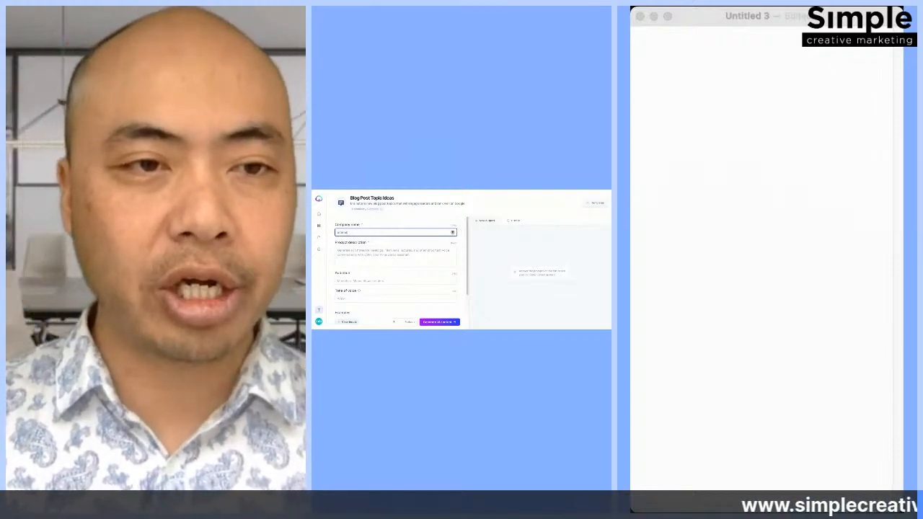
pyautogui.write('ttent fasting')
pyautogui.click(401, 253)
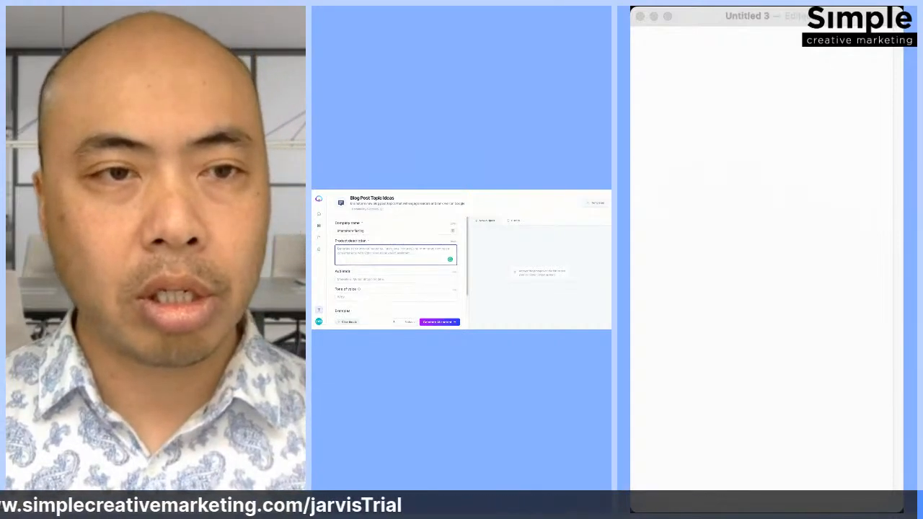
pyautogui.scroll(-1, 403, 244)
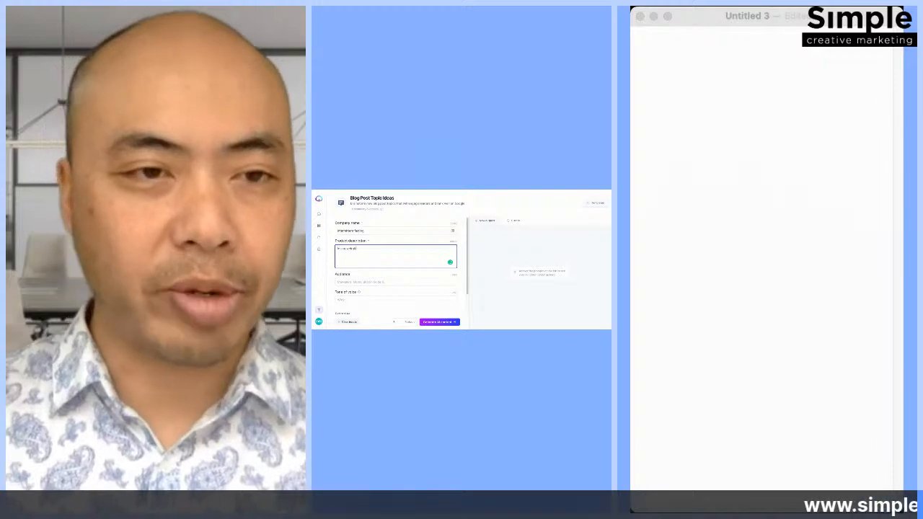
pyautogui.write('ght and')
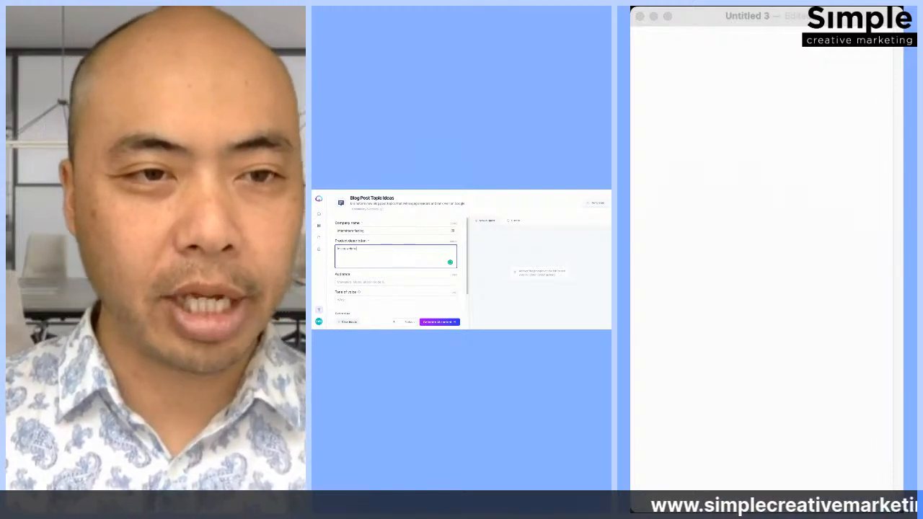
pyautogui.write(' improving me')
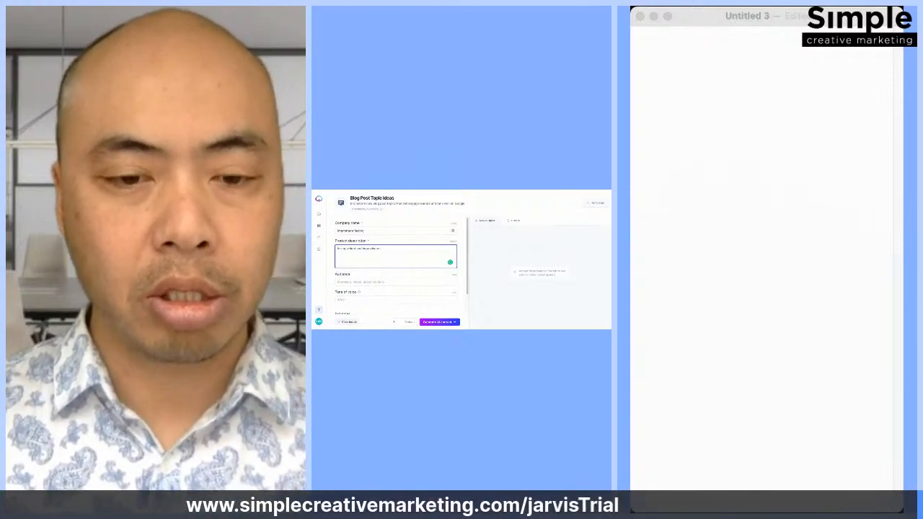
# - Leave the audience blank, fill in the tone of voice and enter "losing weight and improving energy" as the example
pyautogui.click(370, 282)
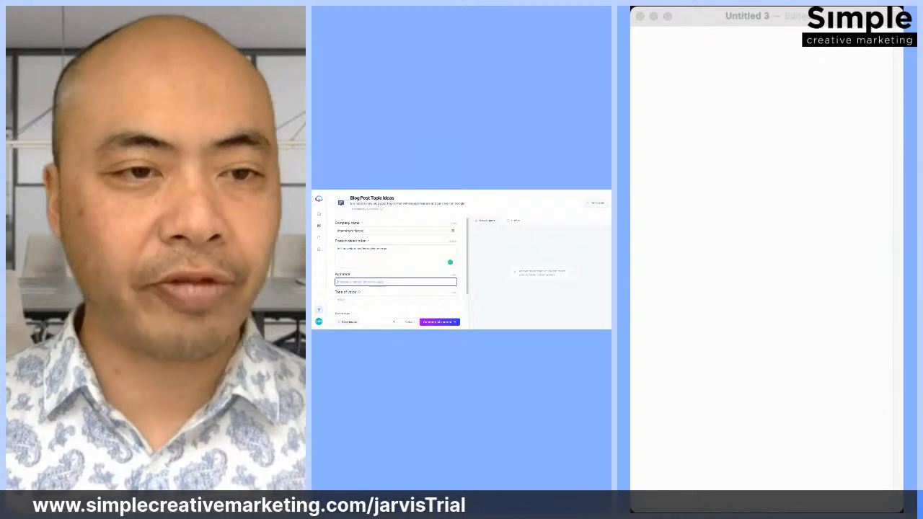
pyautogui.scroll(-1, 394, 275)
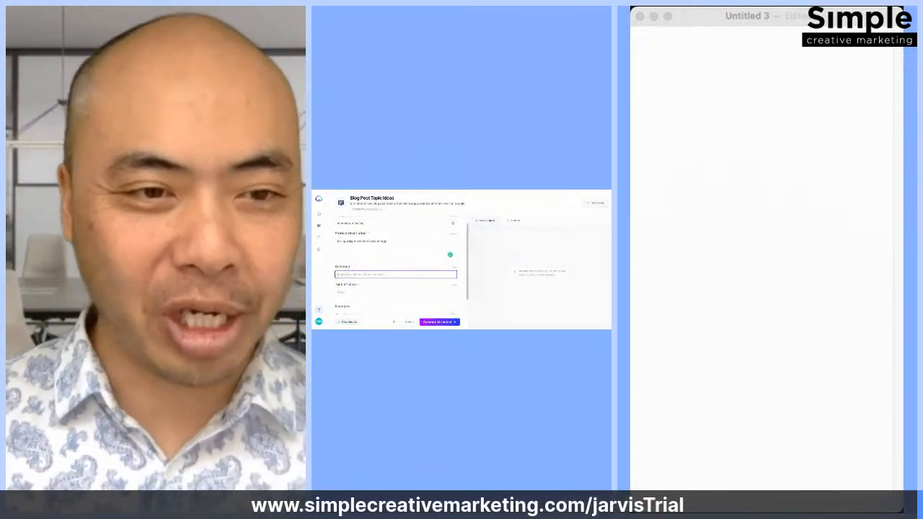
pyautogui.press('Tab')
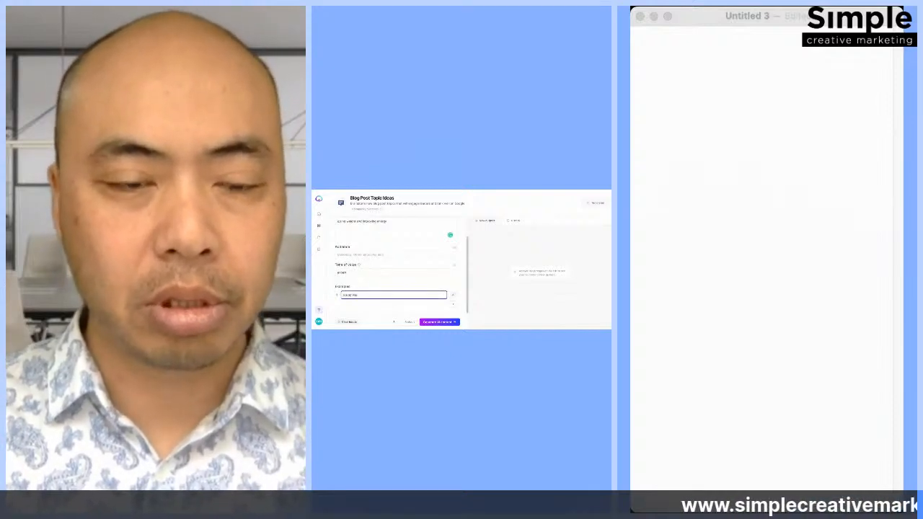
pyautogui.write('losing weight and improving e')
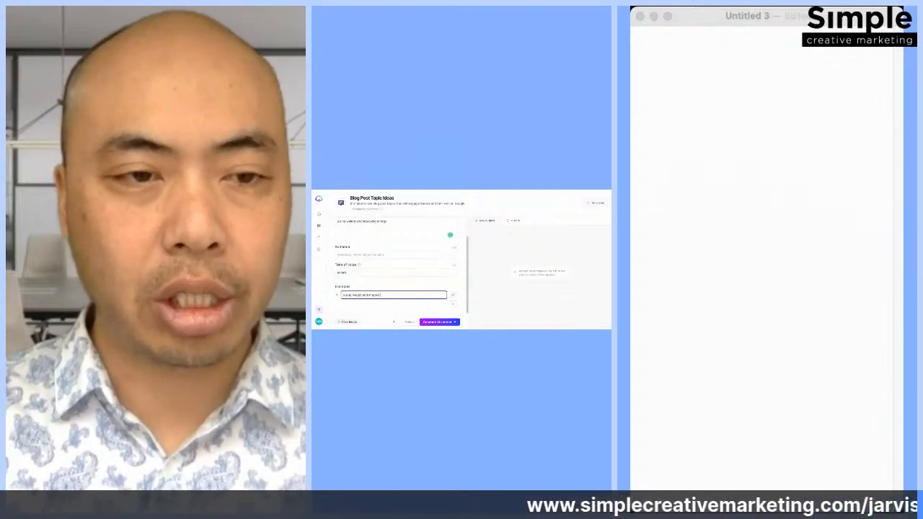
pyautogui.write('nergy')
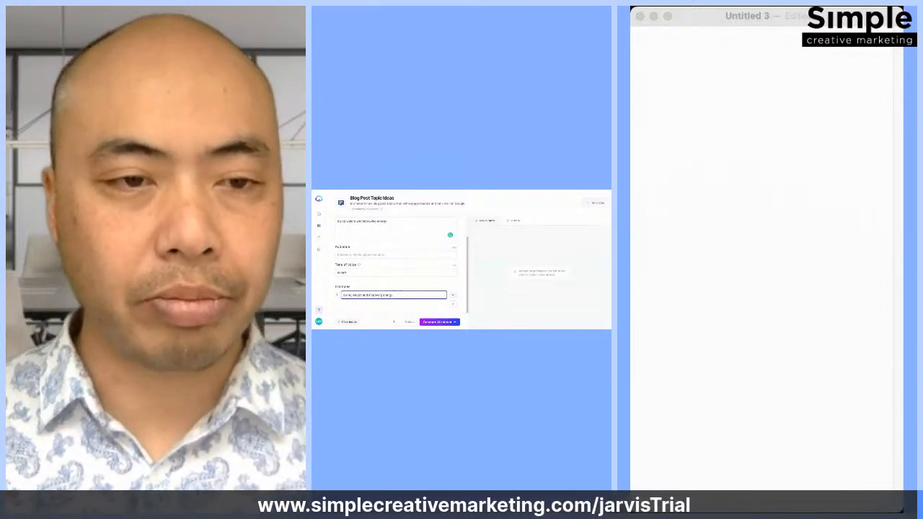
# - Generate the blog post topic ideas and review the suggested intermittent fasting topics
pyautogui.scroll(-2, 404, 246)
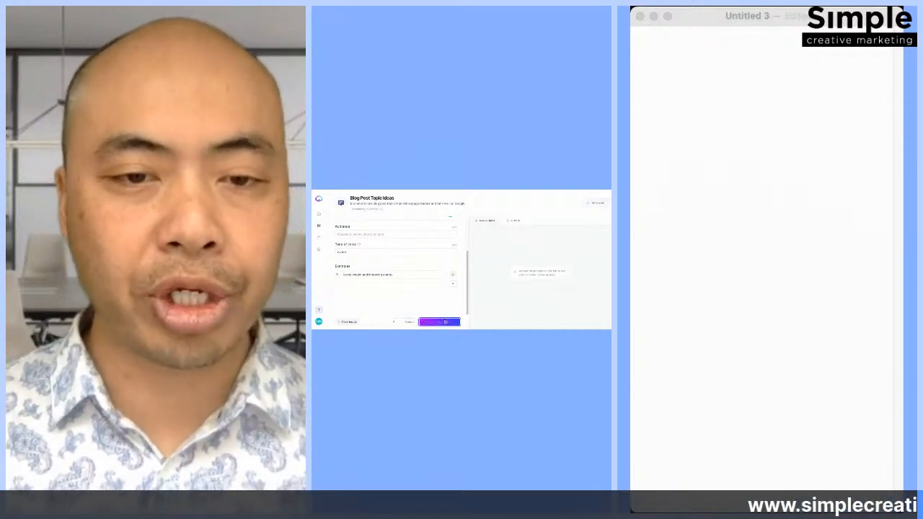
pyautogui.scroll(3, 389, 238)
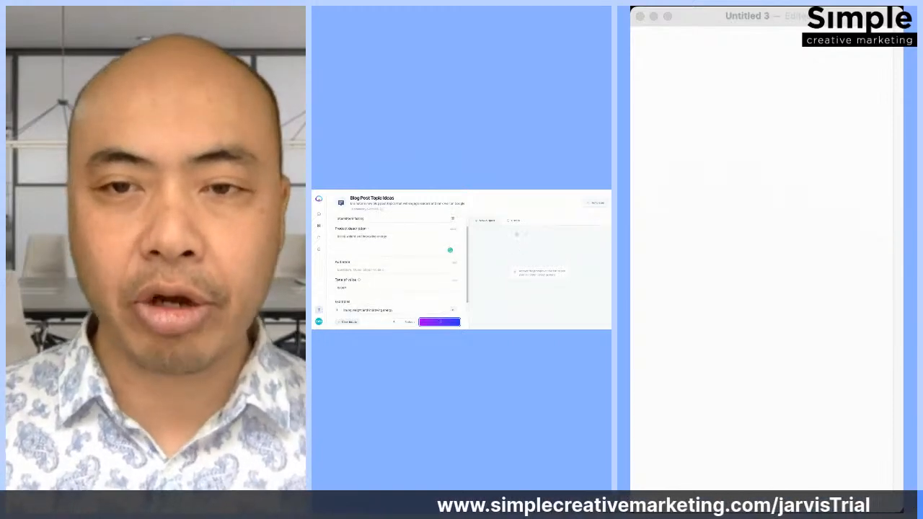
pyautogui.scroll(-2, 546, 267)
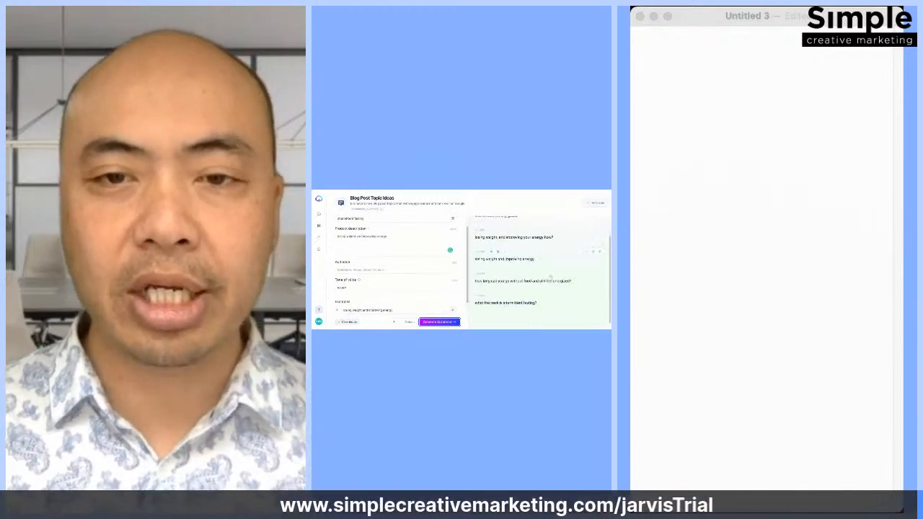
pyautogui.scroll(2, 545, 257)
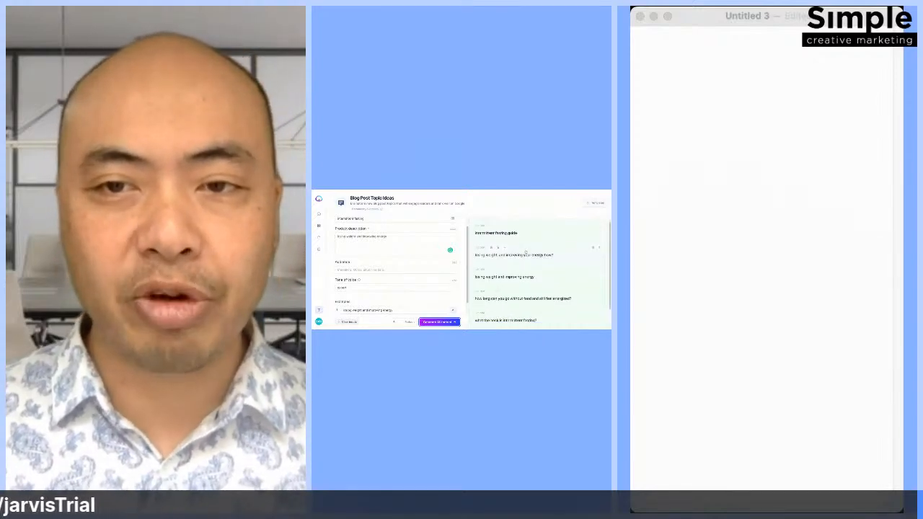
pyautogui.scroll(-2, 549, 258)
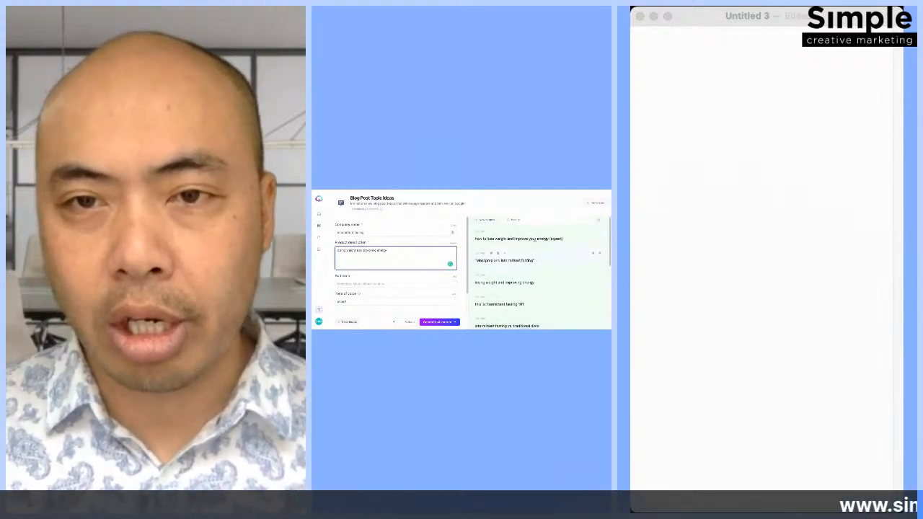
# - Copy the topic "how to lose weight and improve your energy (expert)" into the text document, replacing "(expert)" with "with intermittent fasting"
pyautogui.click(499, 230)
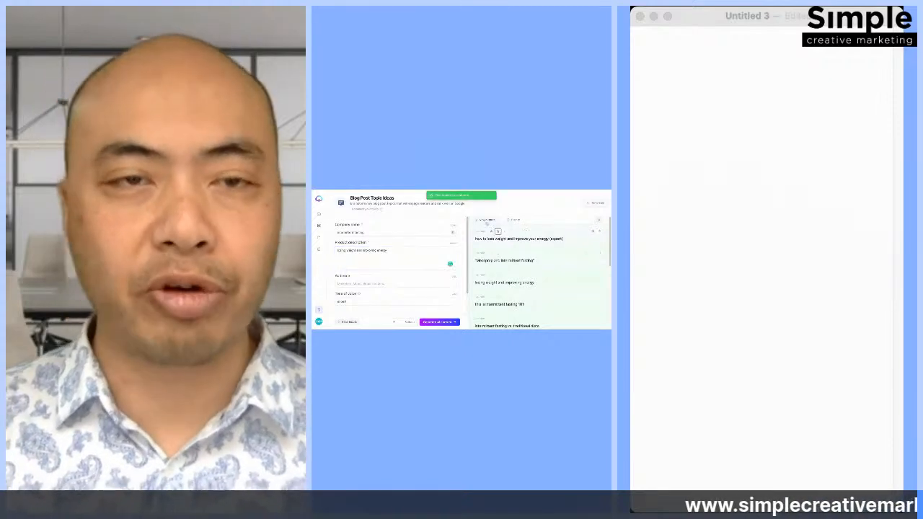
pyautogui.click(814, 388)
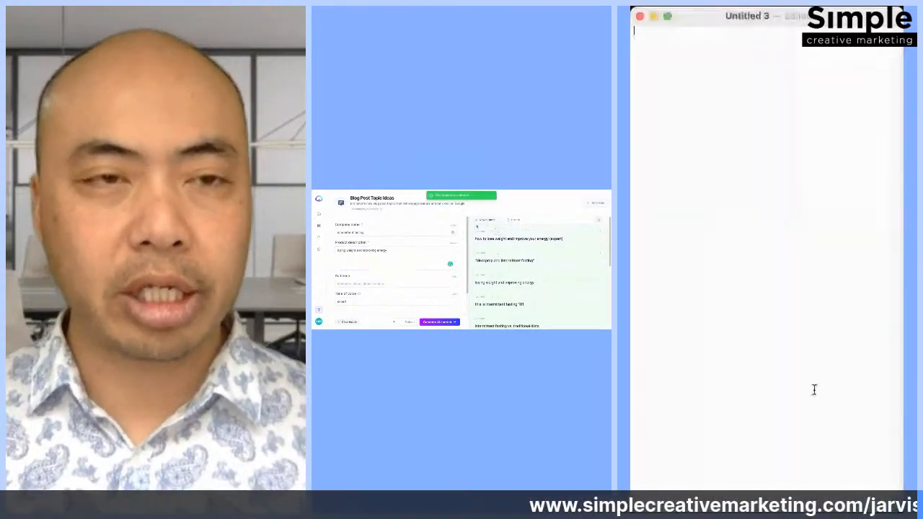
pyautogui.press('super+v')
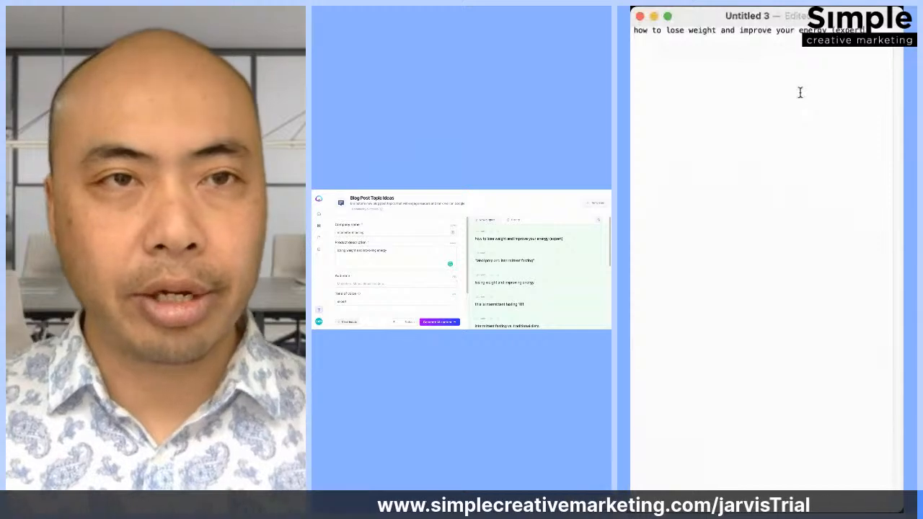
pyautogui.press('BackSpace')
pyautogui.write('with intermittent fasting')
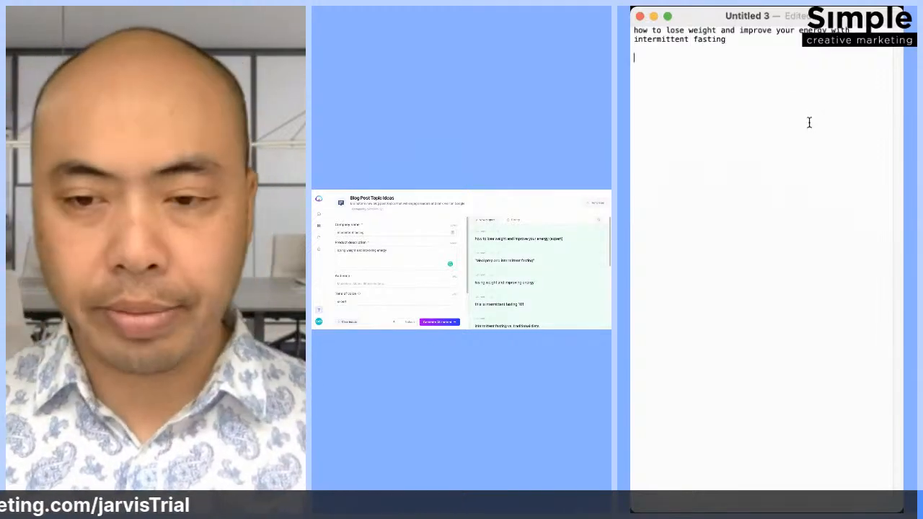
# - Enlarge the document's text slightly and capitalise the first letter of the title so it begins with "How"
pyautogui.press('super+plus')
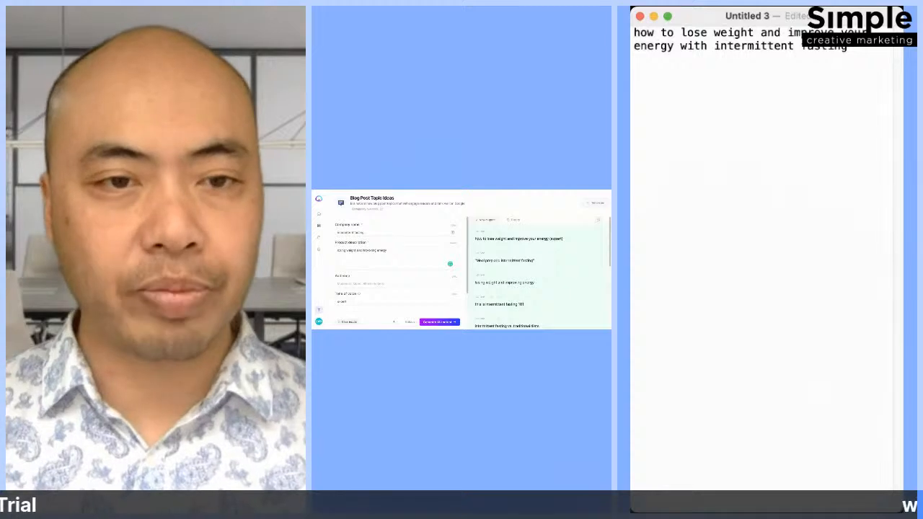
pyautogui.press('super+minus')
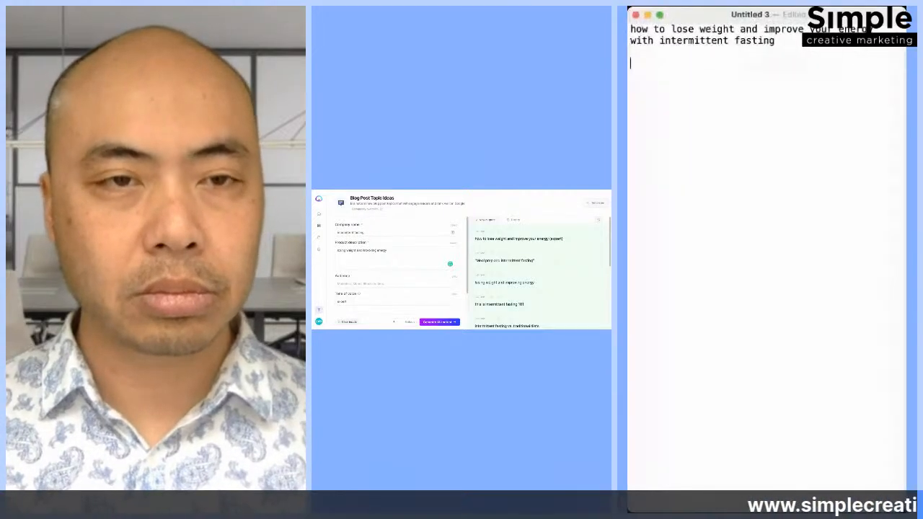
pyautogui.click(637, 27)
pyautogui.press('BackSpace')
pyautogui.write('H')
pyautogui.press('Down')
pyautogui.press('Down')
pyautogui.press('Down')
pyautogui.press('Down')
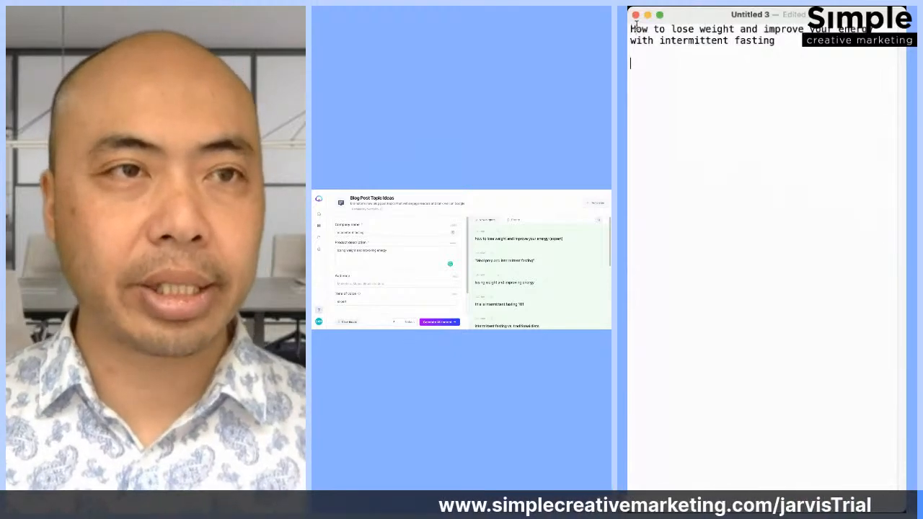
pyautogui.press('Up')
# - Generate PAS Framework content using the edited title as both product name and product description, with Expert as the tone of voice
pyautogui.moveTo(779, 49); pyautogui.dragTo(651, 23)
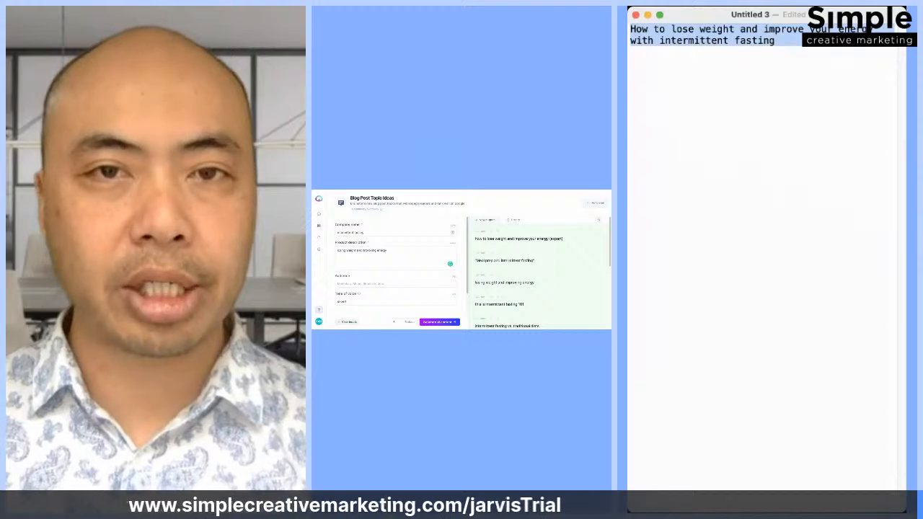
pyautogui.click(475, 194)
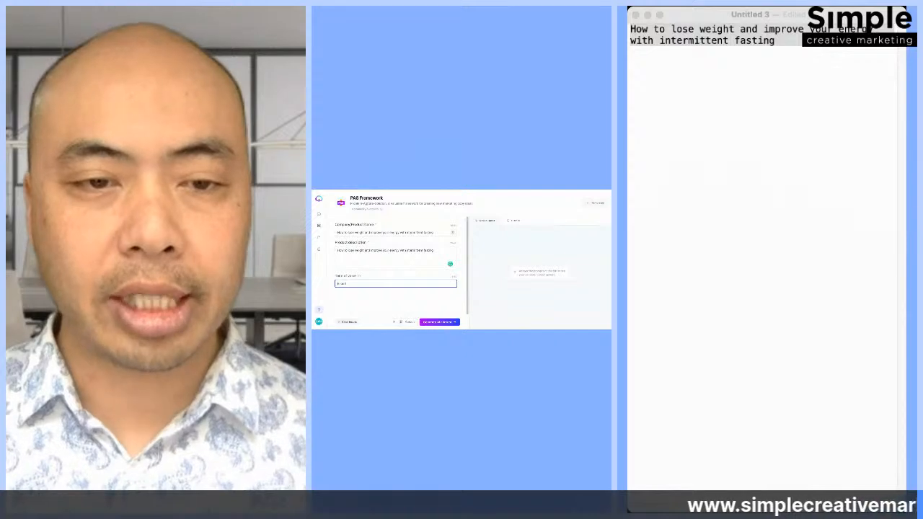
pyautogui.click(440, 323)
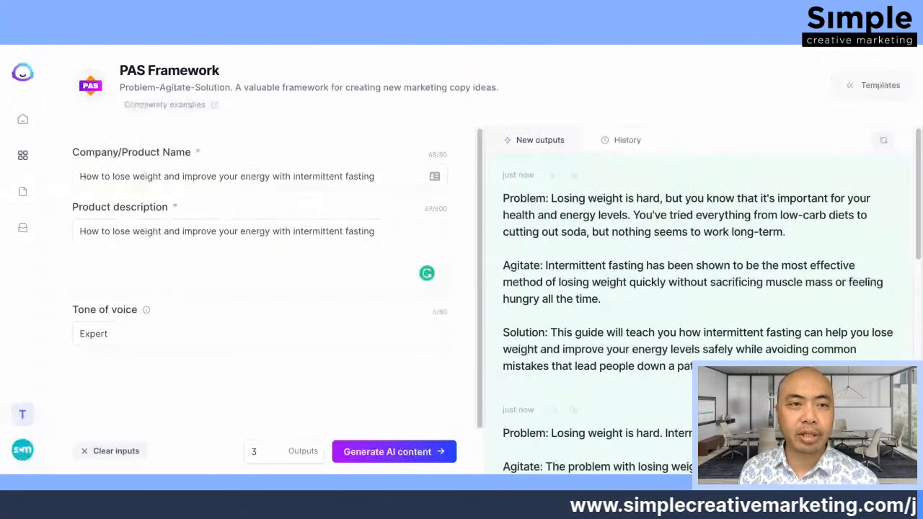
# - Check the PAS Framework inputs and read the first generated Problem-Agitate-Solution output
pyautogui.click(152, 177)
pyautogui.moveTo(407, 180); pyautogui.dragTo(80, 176)
pyautogui.click(216, 176)
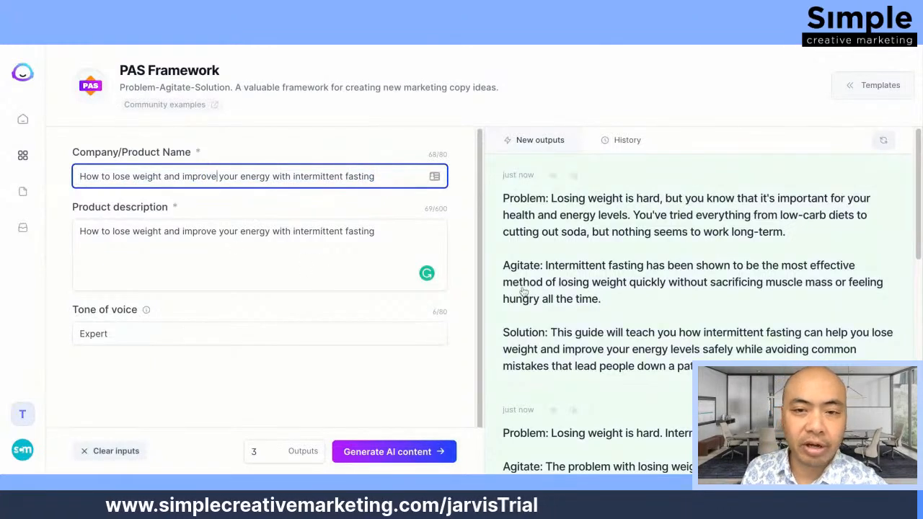
pyautogui.moveTo(152, 336); pyautogui.dragTo(90, 335)
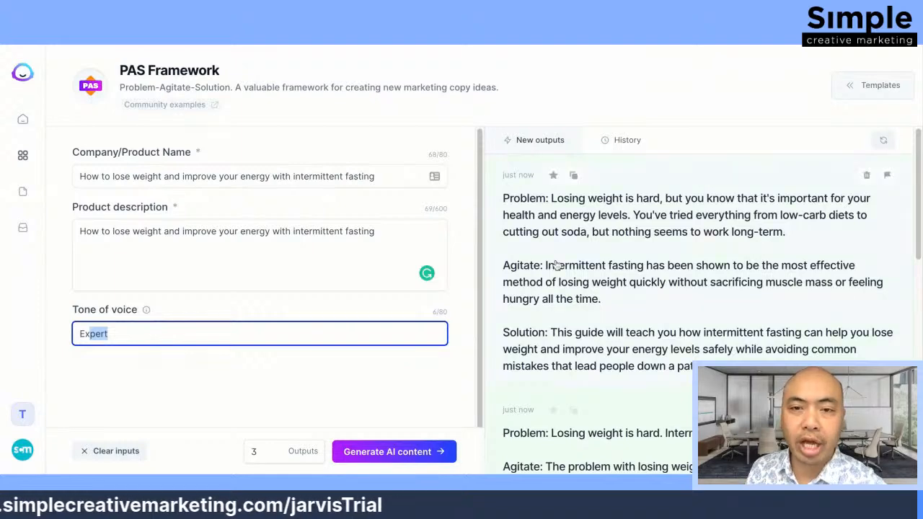
pyautogui.scroll(-1, 713, 236)
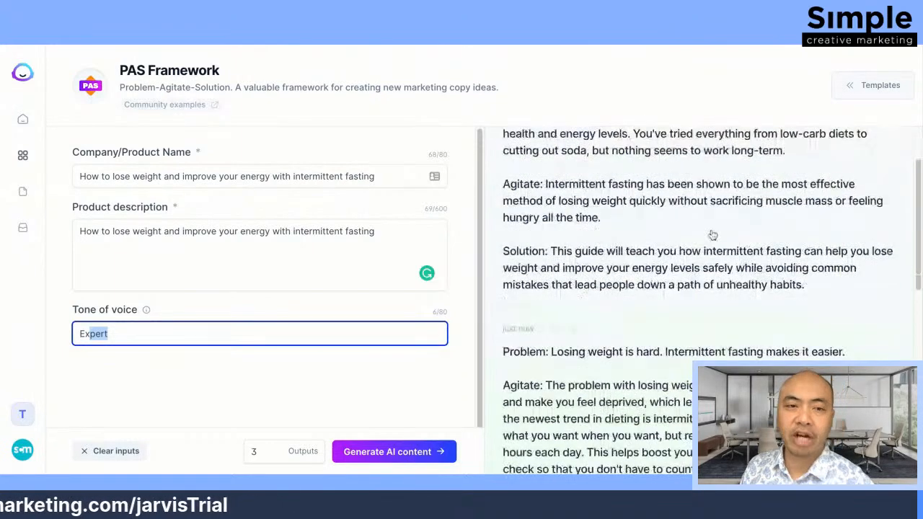
pyautogui.scroll(-1, 713, 235)
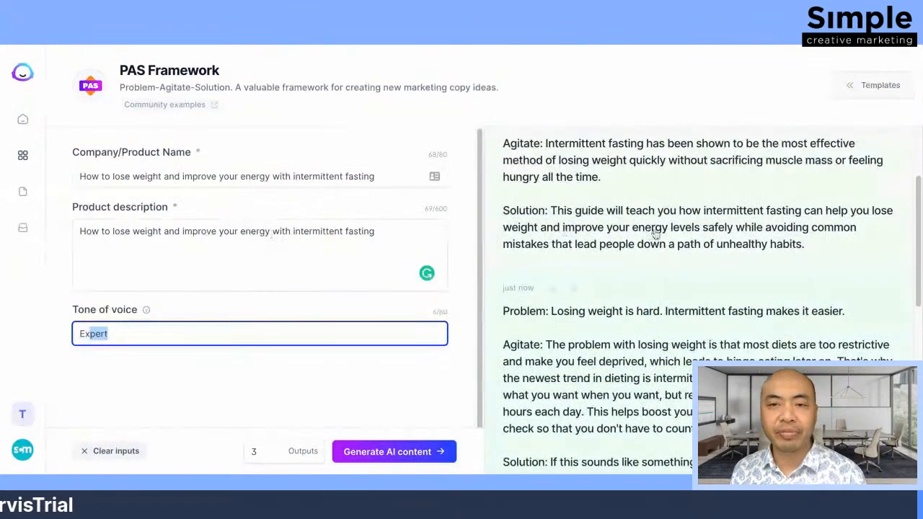
pyautogui.scroll(3, 657, 234)
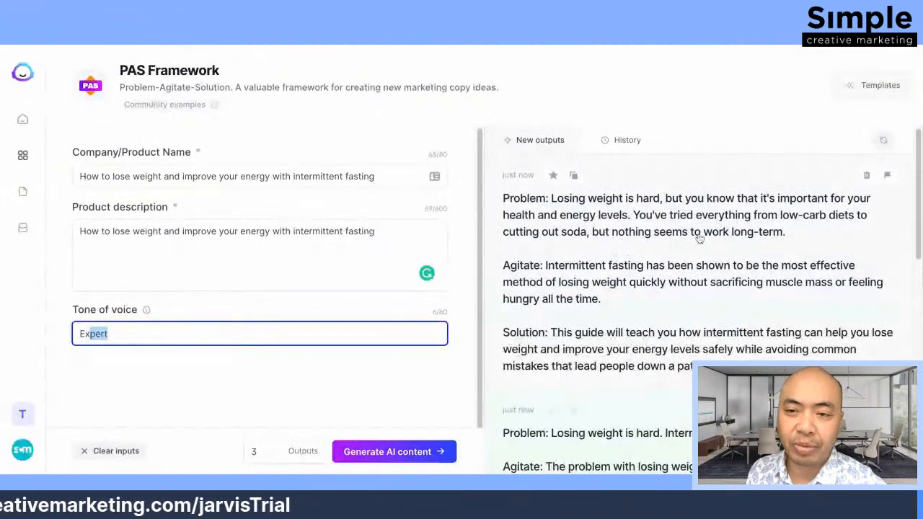
pyautogui.scroll(-1, 765, 231)
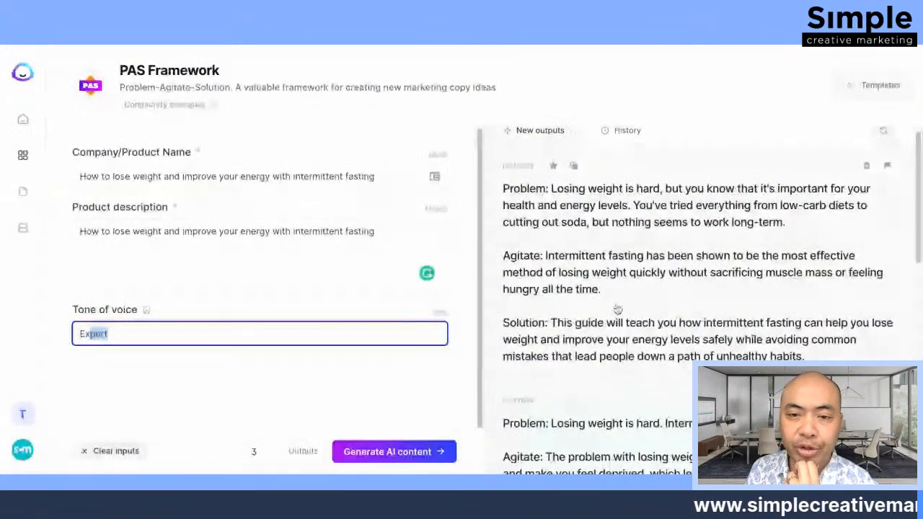
pyautogui.scroll(-1, 653, 302)
pyautogui.scroll(-2, 653, 302)
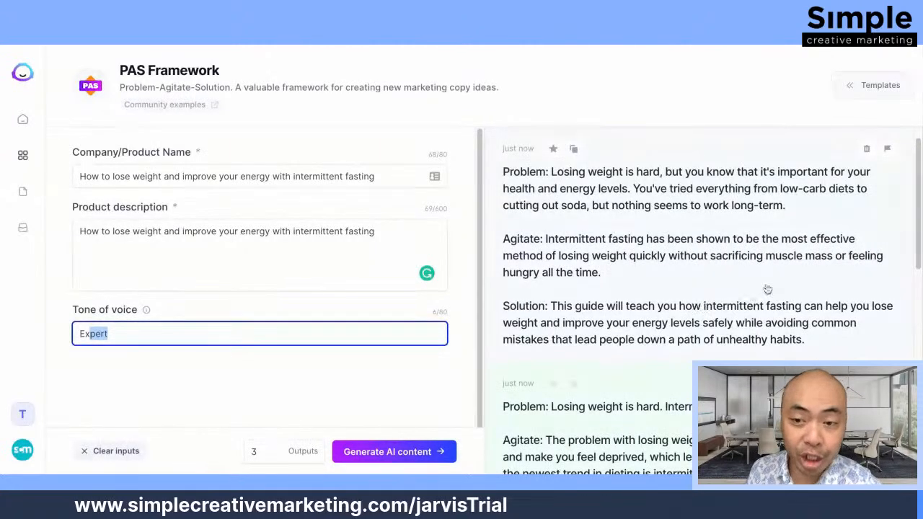
pyautogui.scroll(-1, 770, 292)
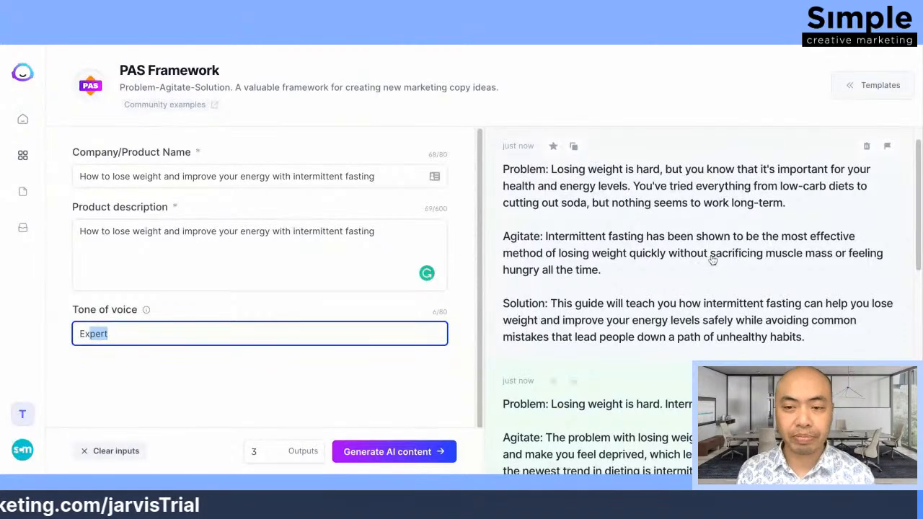
pyautogui.scroll(2, 725, 258)
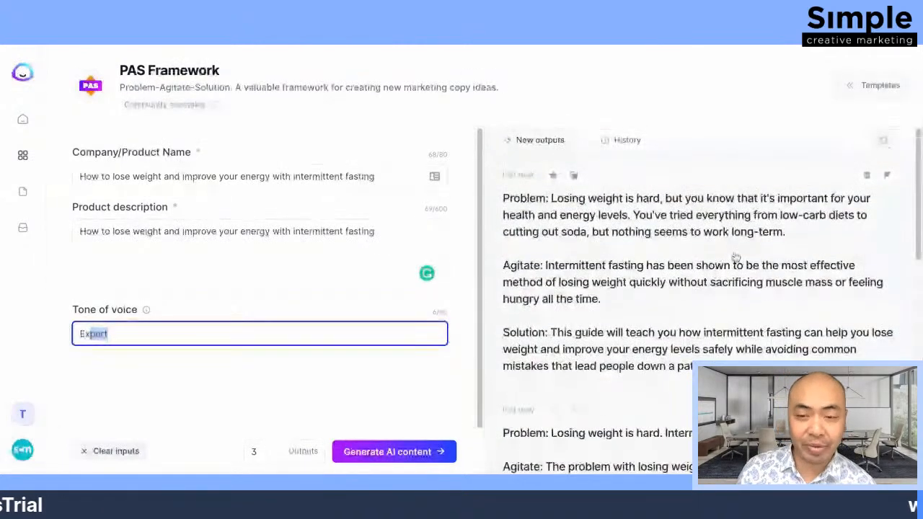
# - Read the second and third generated PAS outputs and compare them with the first
pyautogui.scroll(-5, 736, 258)
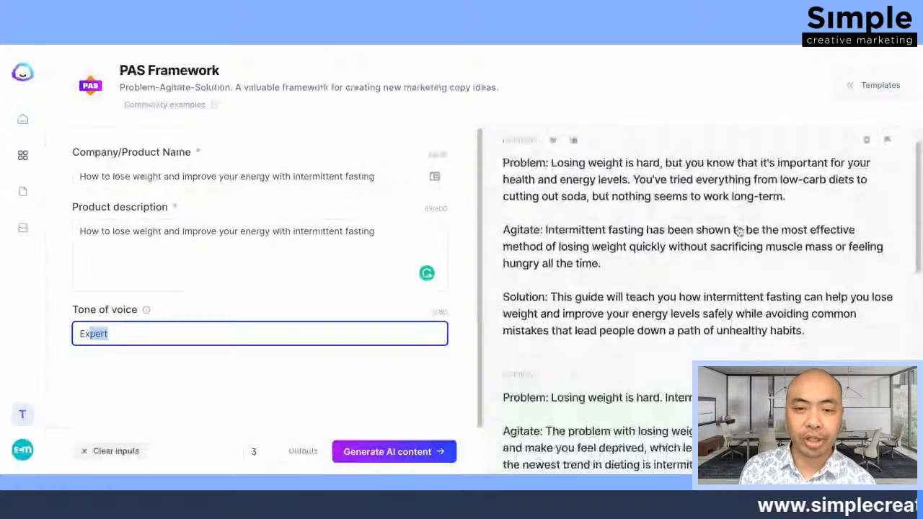
pyautogui.scroll(-4, 739, 235)
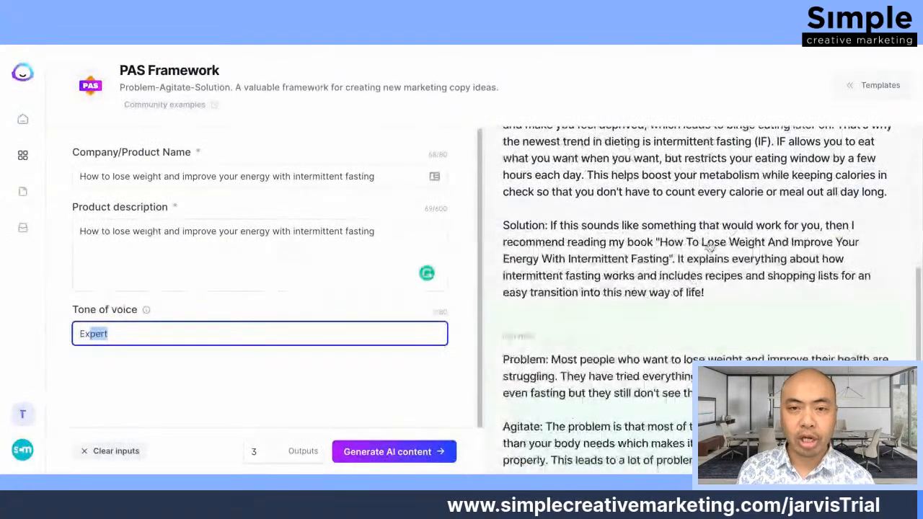
pyautogui.scroll(4, 711, 247)
pyautogui.scroll(-1, 710, 248)
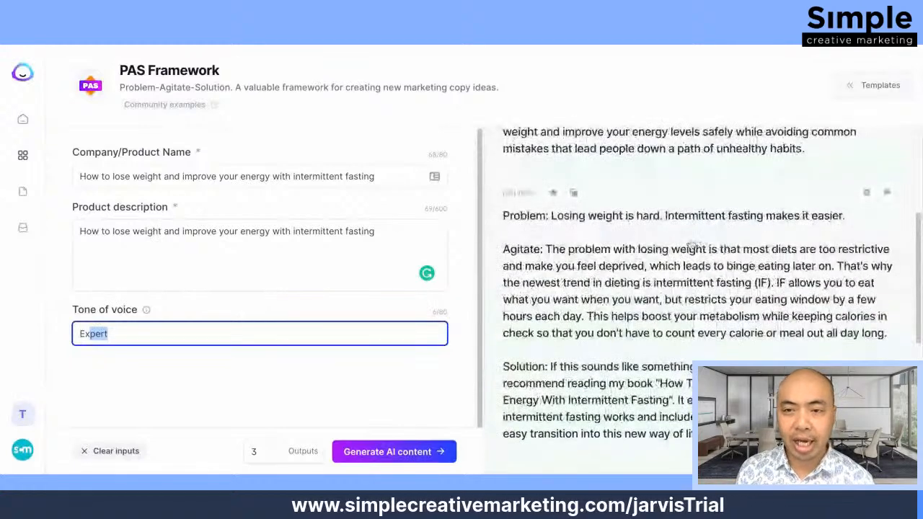
pyautogui.scroll(-1, 783, 238)
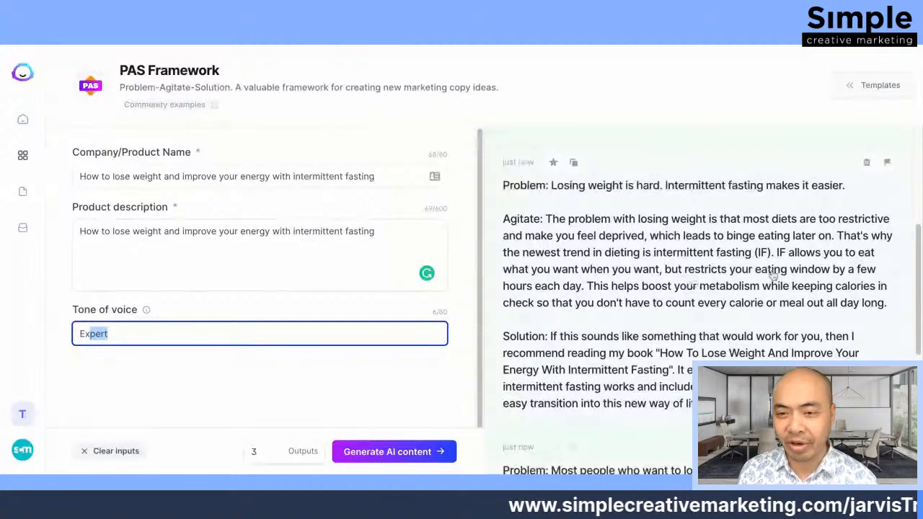
pyautogui.scroll(-1, 731, 297)
pyautogui.scroll(1, 731, 296)
pyautogui.scroll(-1, 731, 297)
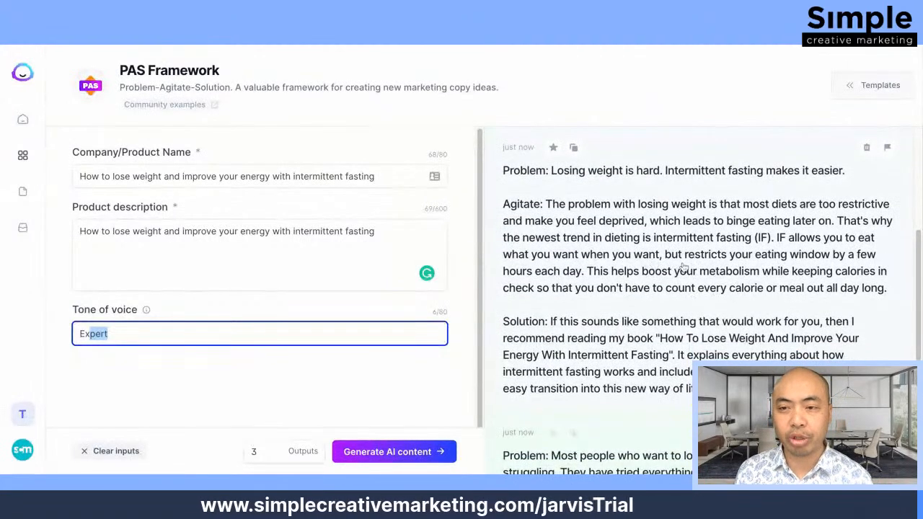
pyautogui.scroll(-5, 689, 267)
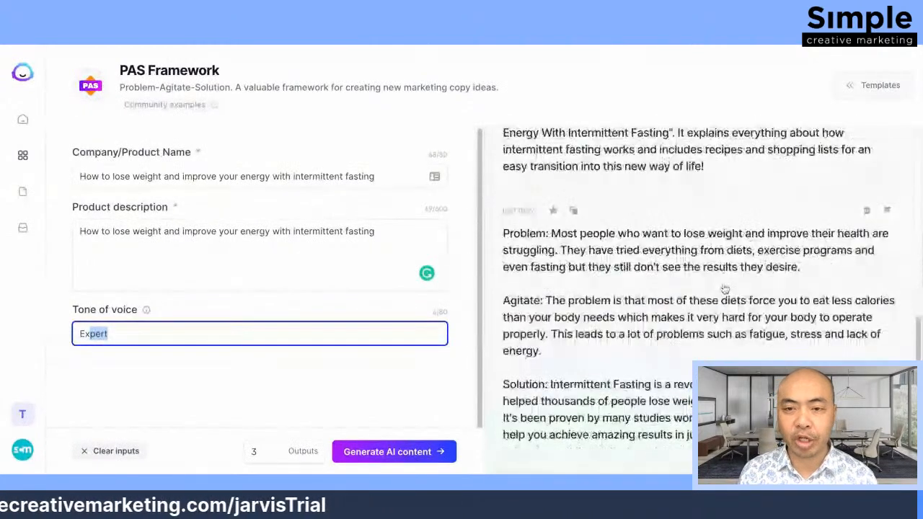
pyautogui.scroll(-1, 727, 286)
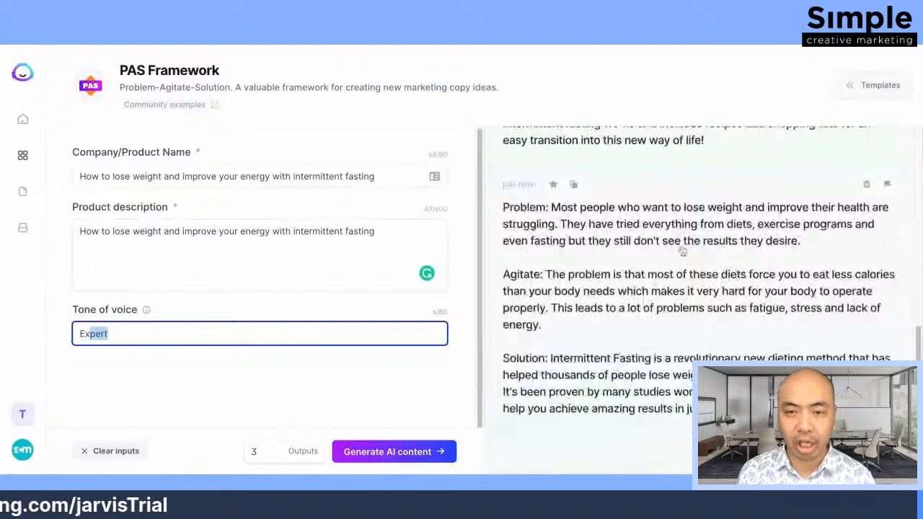
# - Copy the first generated PAS output into the text document below the title
pyautogui.scroll(3, 653, 252)
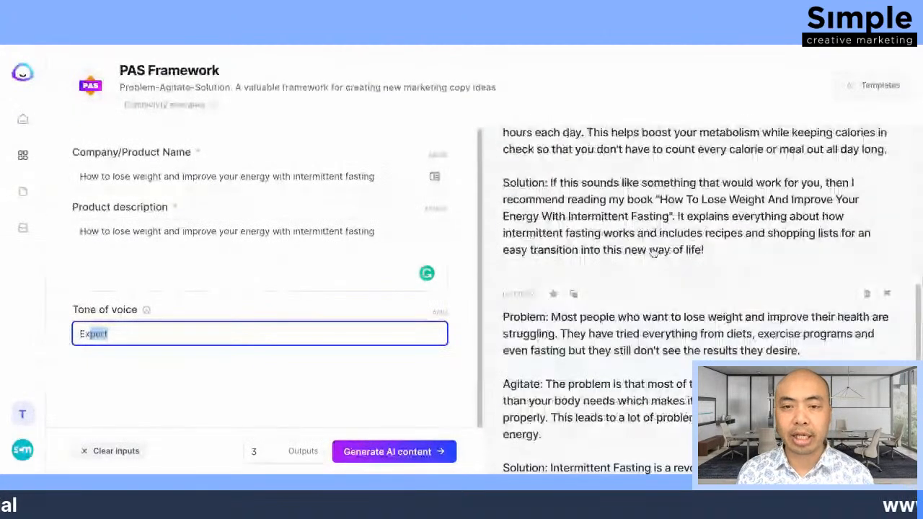
pyautogui.scroll(7, 654, 253)
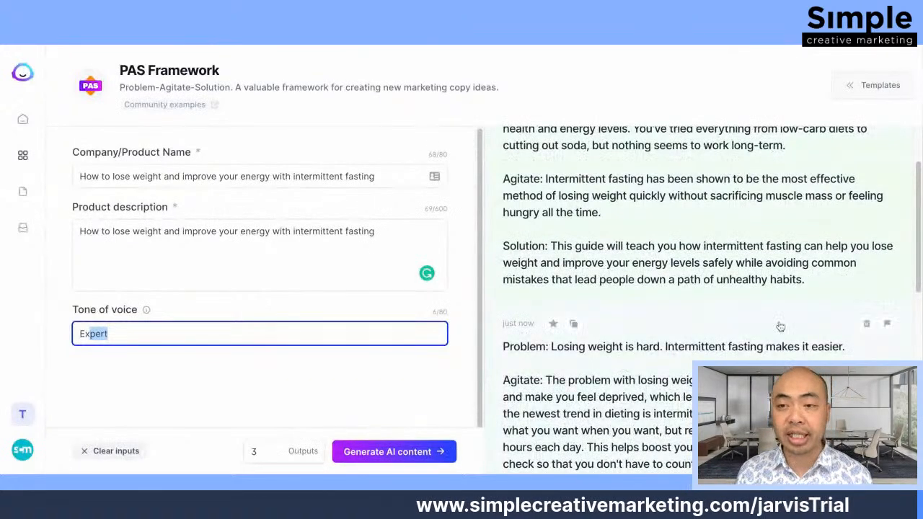
pyautogui.scroll(1, 780, 330)
pyautogui.scroll(1, 780, 331)
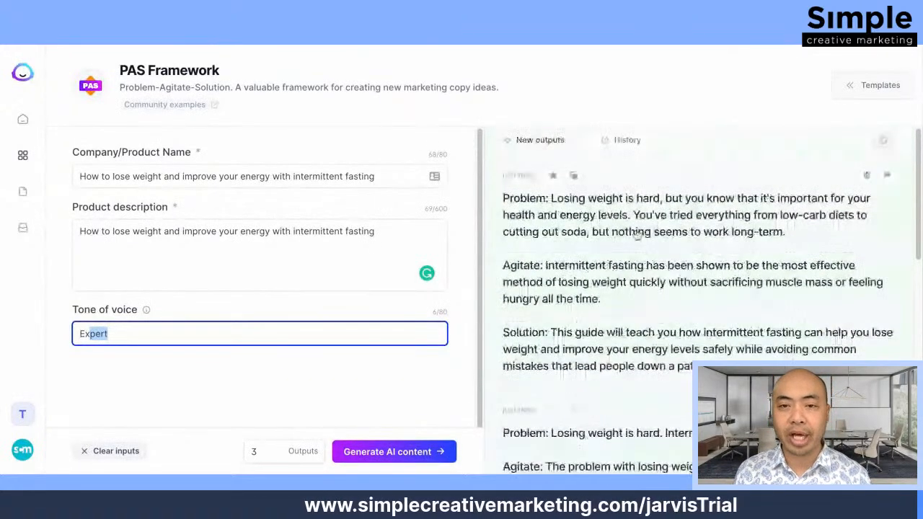
pyautogui.click(573, 176)
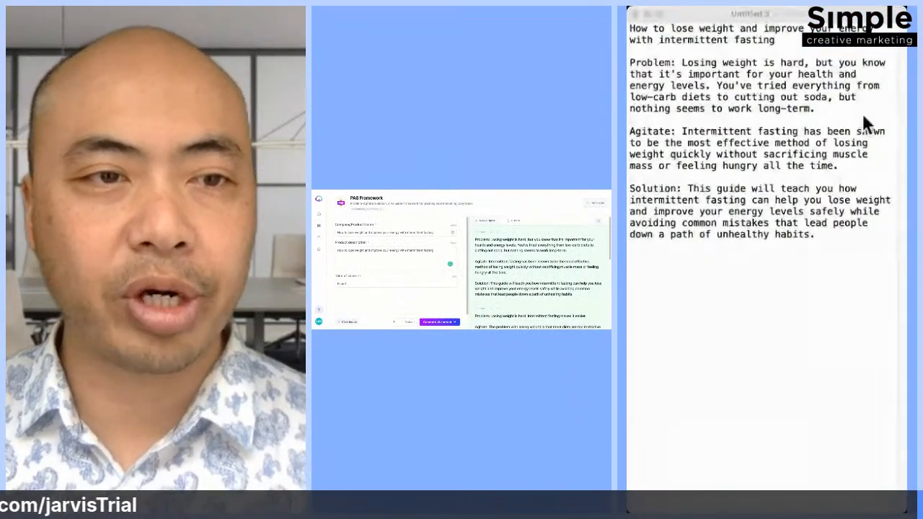
# - Remove the "Problem:", "Agitate:" and "Solution:" labels from the three introduction paragraphs in the text document
pyautogui.click(729, 132)
pyautogui.moveTo(777, 44); pyautogui.dragTo(694, 31)
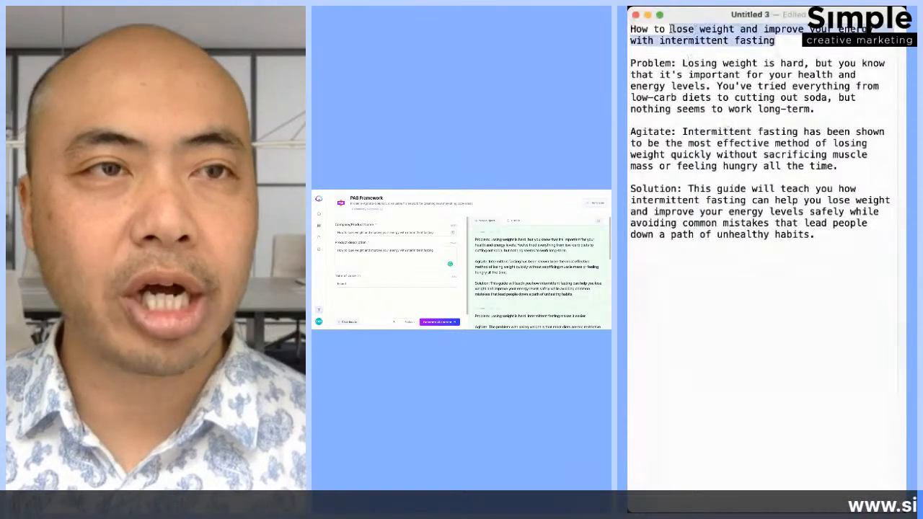
pyautogui.click(694, 75)
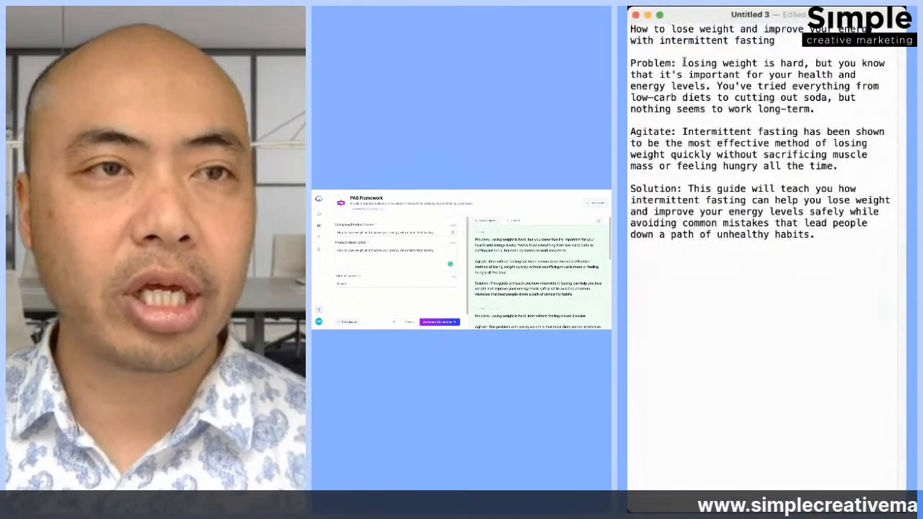
pyautogui.press('BackSpace')
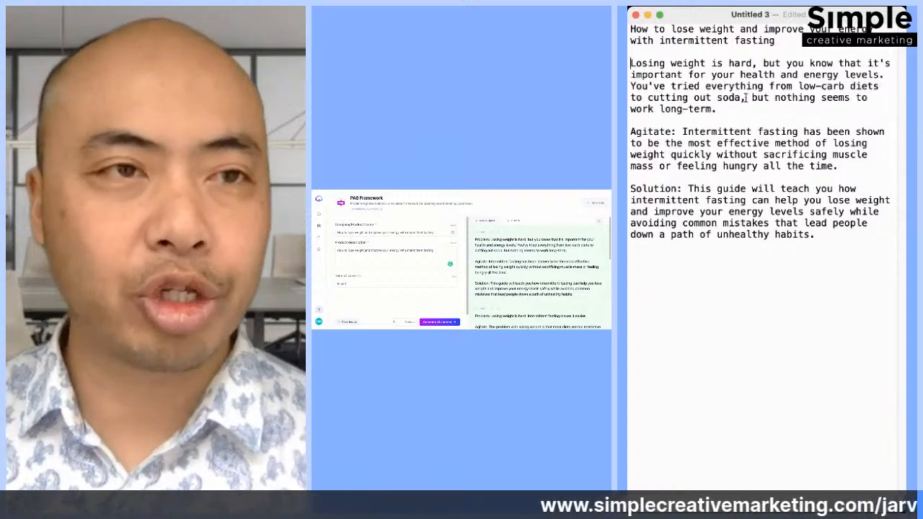
pyautogui.moveTo(681, 132); pyautogui.dragTo(630, 132)
pyautogui.press('BackSpace')
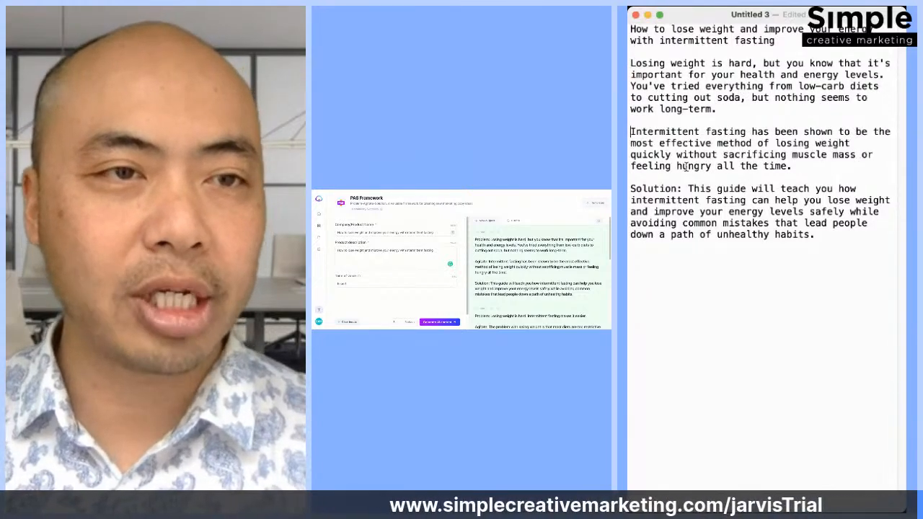
pyautogui.moveTo(689, 189); pyautogui.dragTo(631, 189)
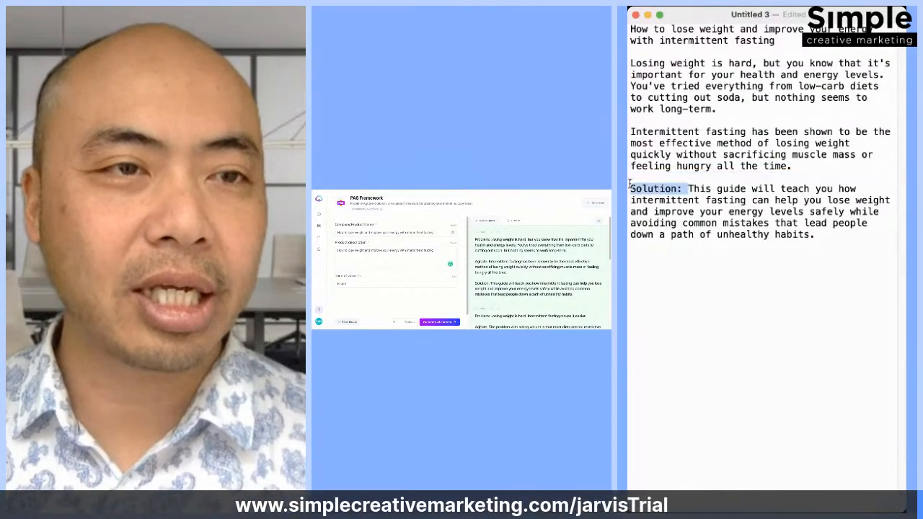
pyautogui.press('BackSpace')
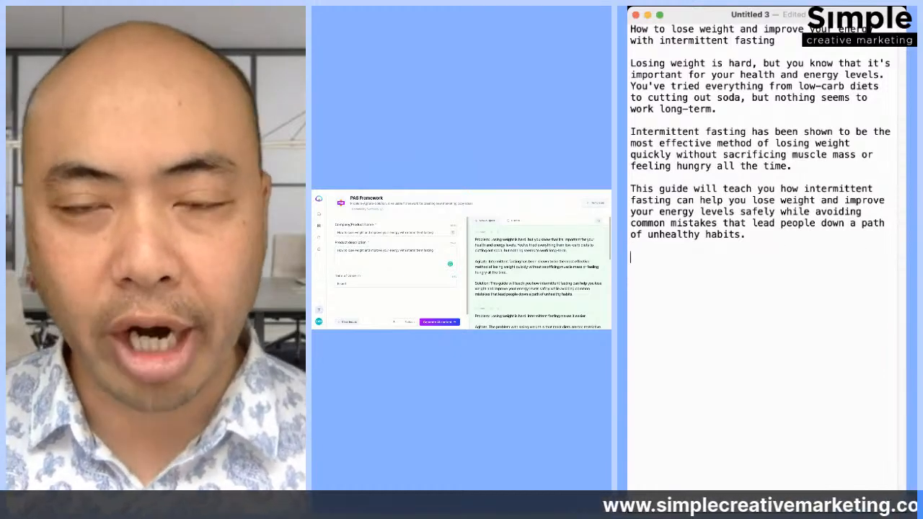
# - Switch to Jarvis and open the Blog Post Outline template from the Blog category
pyautogui.press('super+Tab')
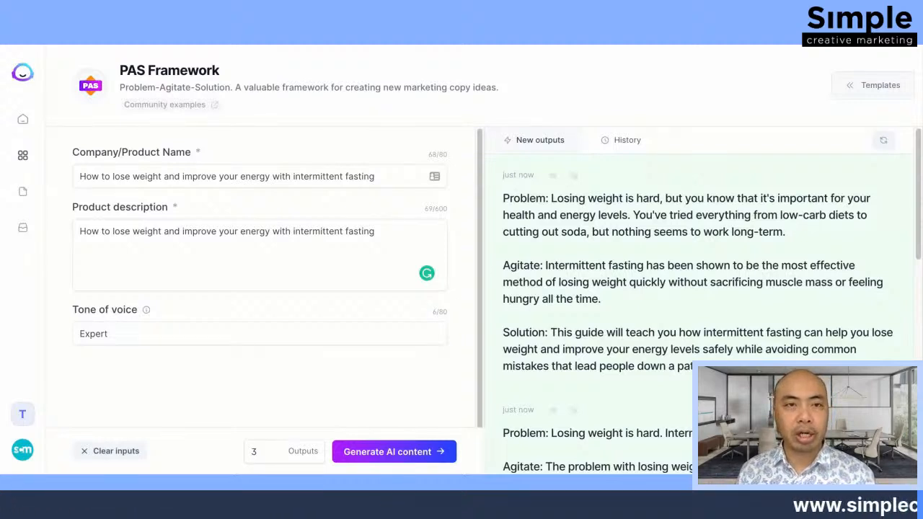
pyautogui.click(23, 156)
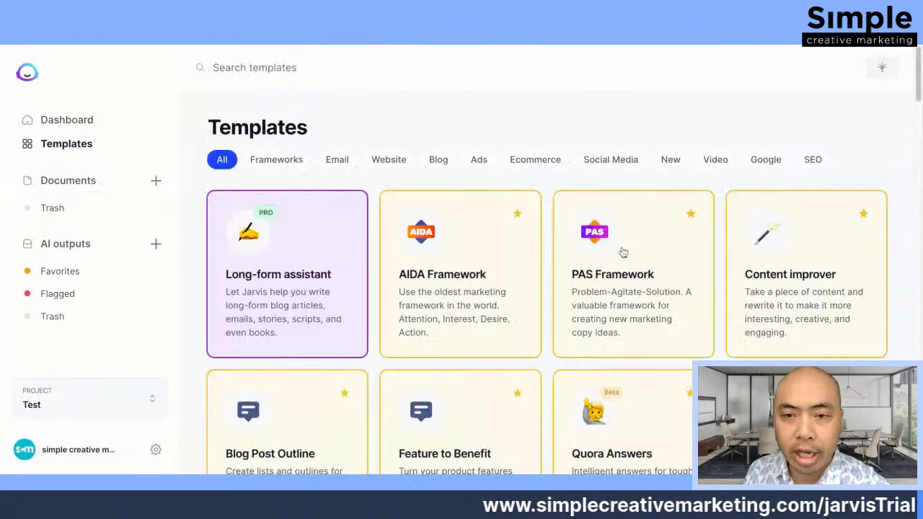
pyautogui.scroll(-2, 705, 201)
pyautogui.scroll(2, 540, 141)
pyautogui.click(441, 161)
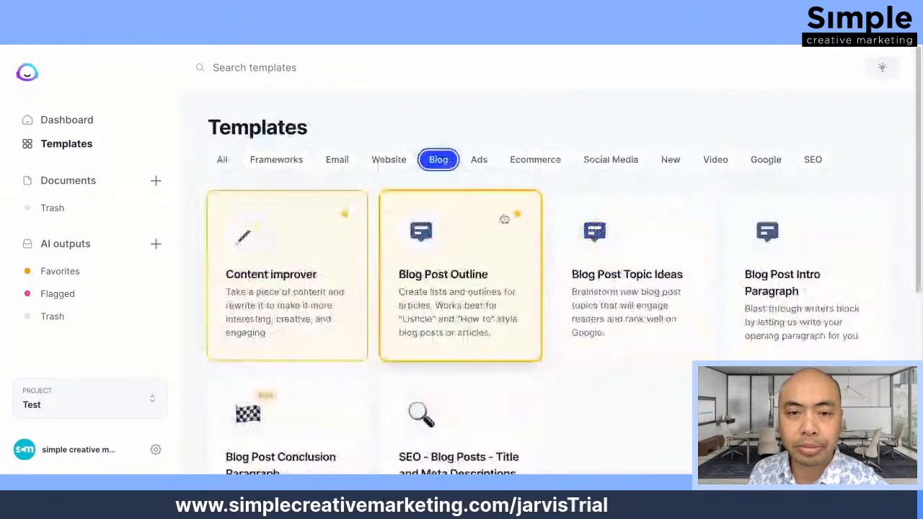
pyautogui.click(473, 280)
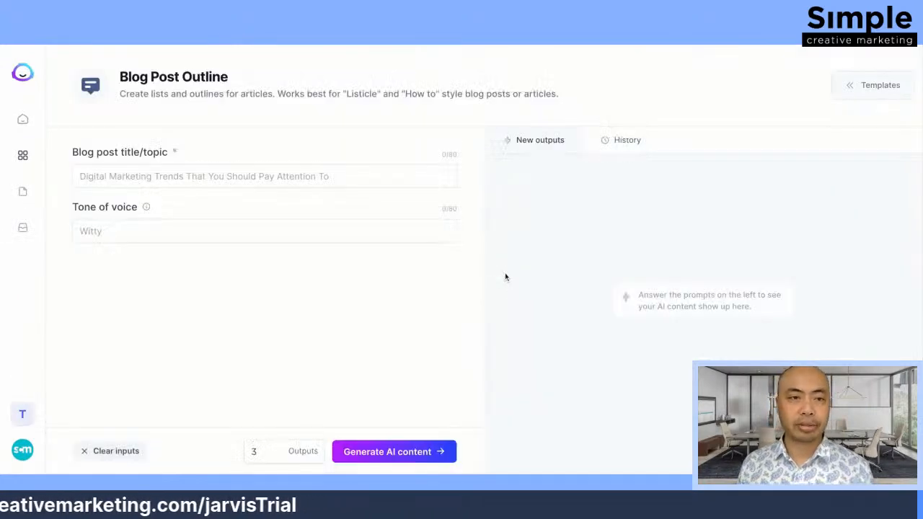
# - Generate 5 outline outputs for "How to lose weight and improve your energy with intermittent fasting" with Expert as the tone of voice
pyautogui.click(188, 176)
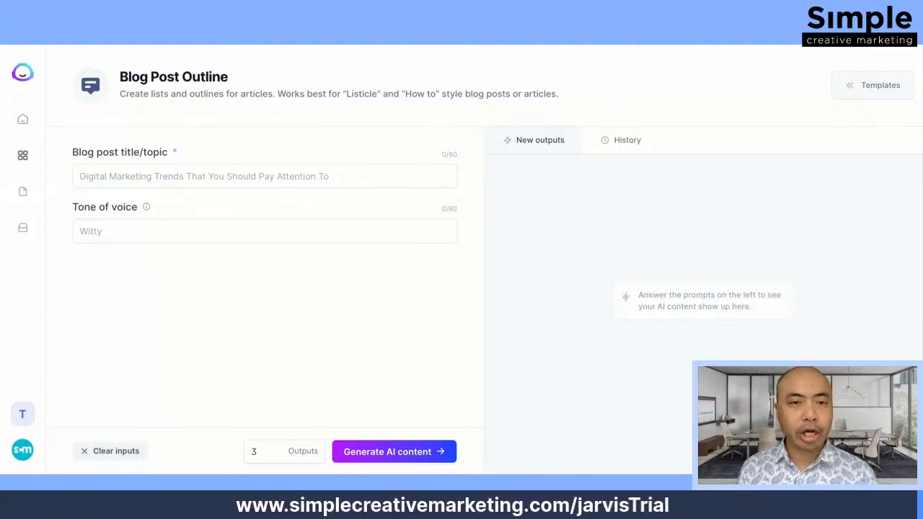
pyautogui.click(114, 176)
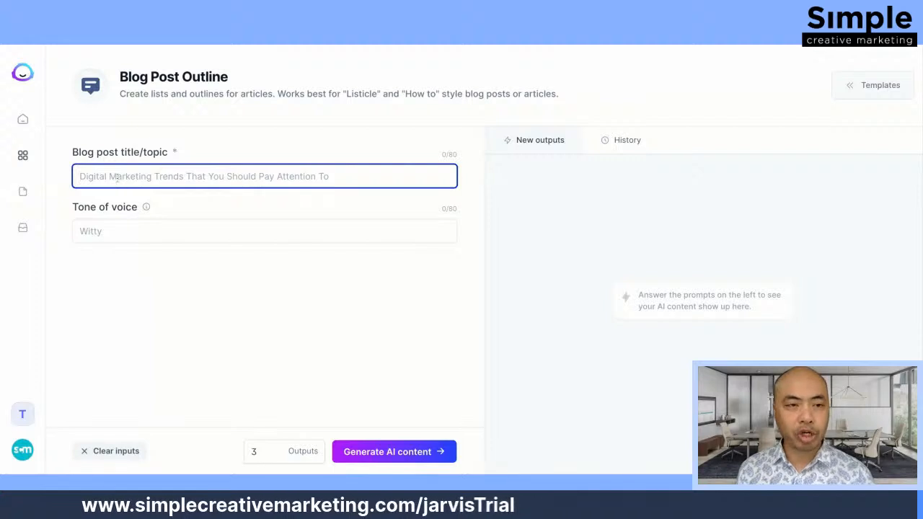
pyautogui.hotkey('ctrl', 'v')
pyautogui.click(160, 232)
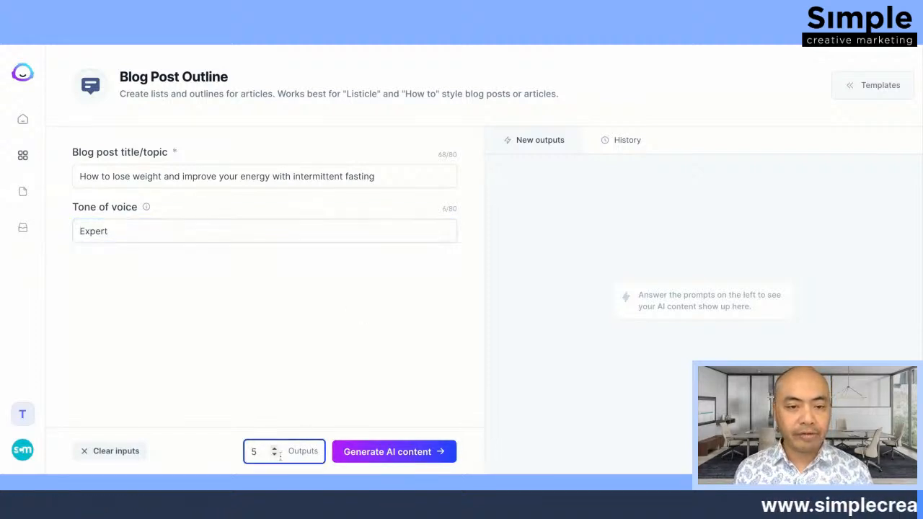
pyautogui.click(417, 457)
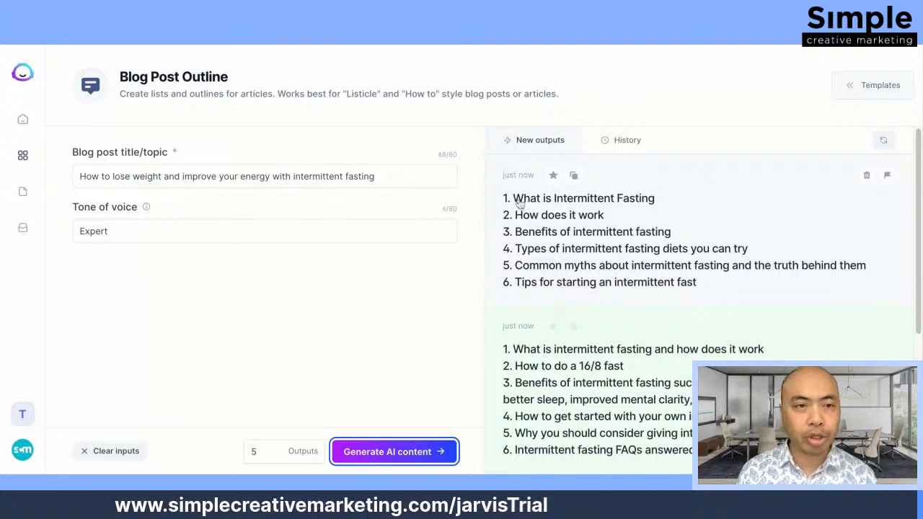
# - Compare the generated outlines and copy the first one into the text document below the introduction
pyautogui.moveTo(385, 178); pyautogui.dragTo(104, 178)
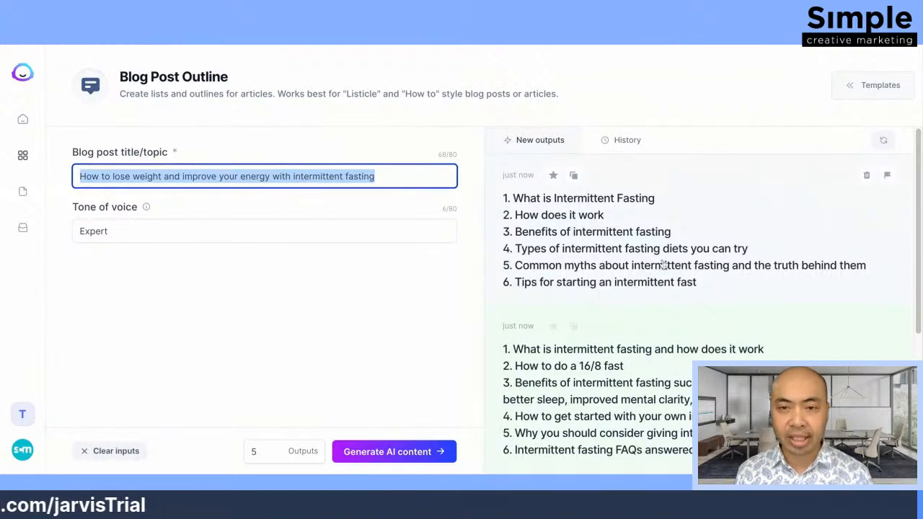
pyautogui.click(574, 176)
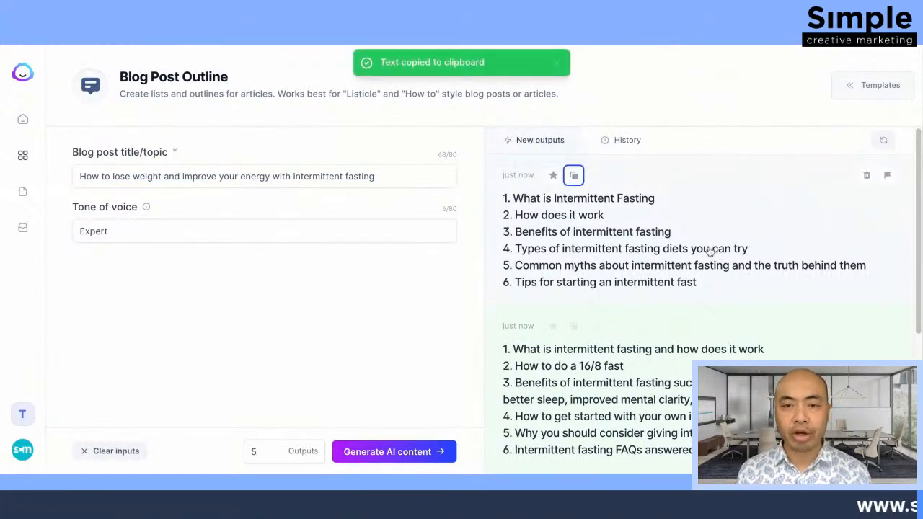
pyautogui.scroll(-3, 715, 252)
pyautogui.scroll(2, 715, 254)
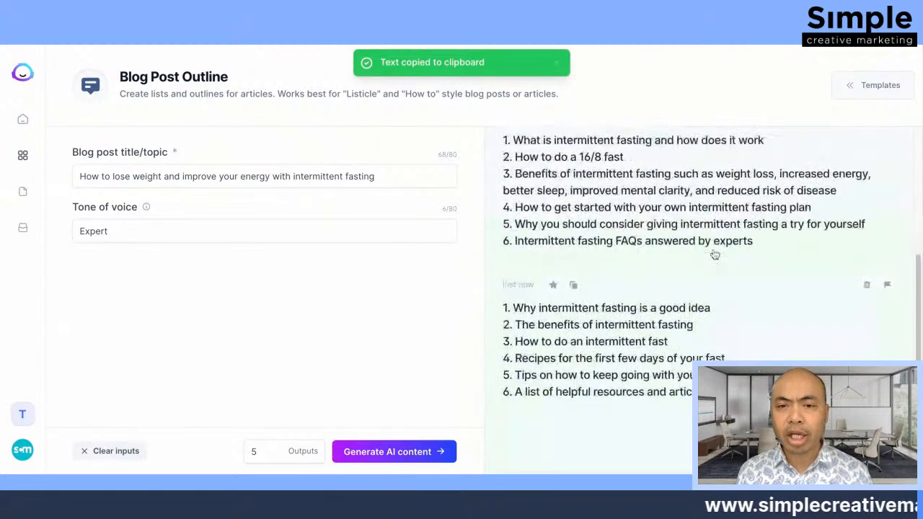
pyautogui.scroll(-1, 714, 253)
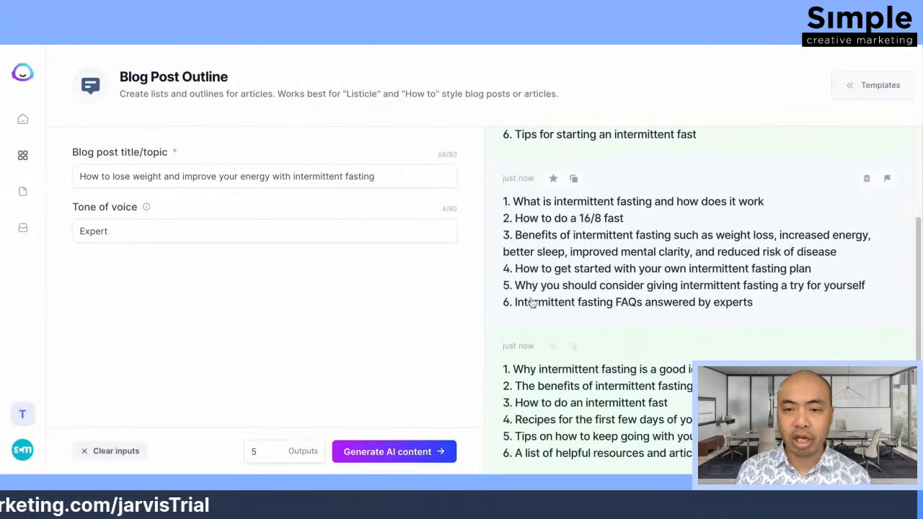
pyautogui.scroll(-1, 703, 304)
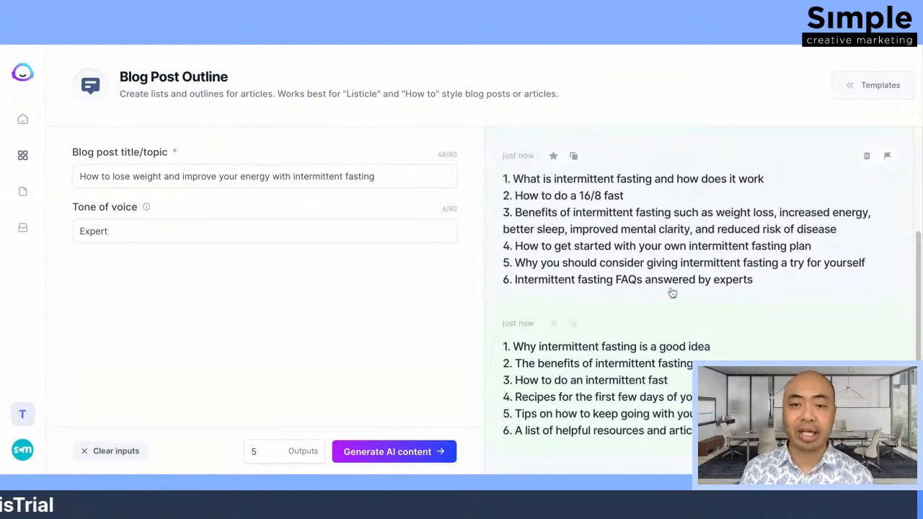
pyautogui.scroll(-3, 588, 267)
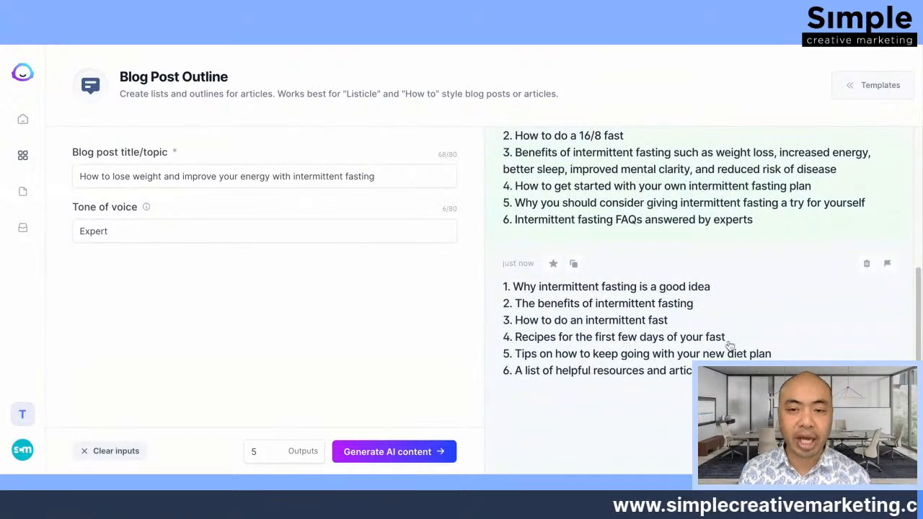
pyautogui.scroll(8, 627, 254)
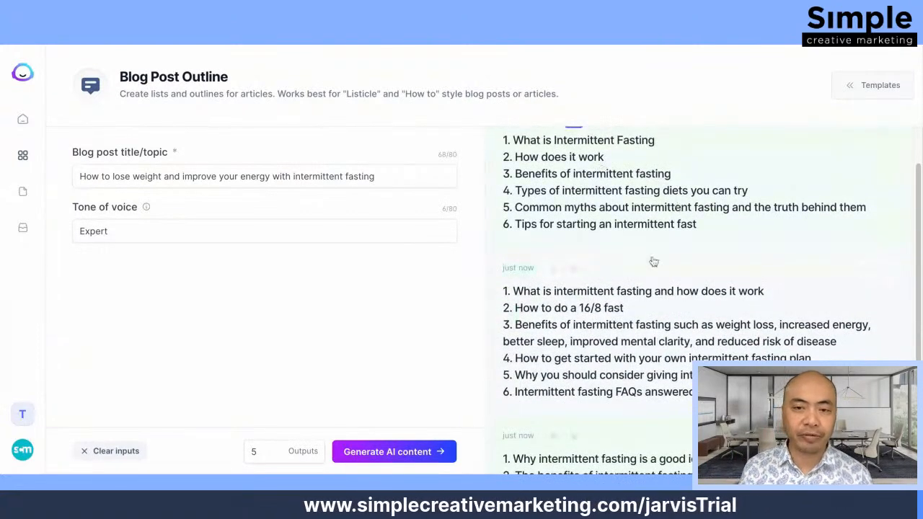
pyautogui.scroll(-3, 592, 368)
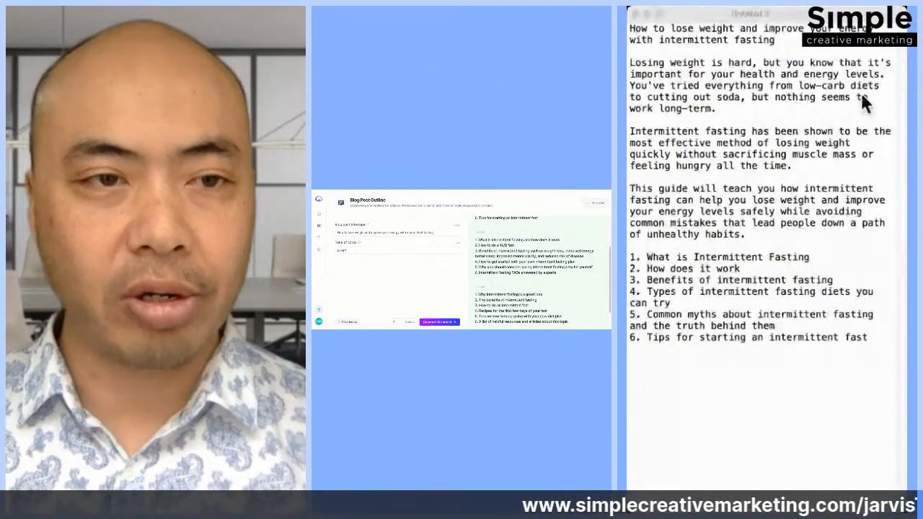
# - Review the title, introduction and numbered outline collected in the text document
pyautogui.click(833, 383)
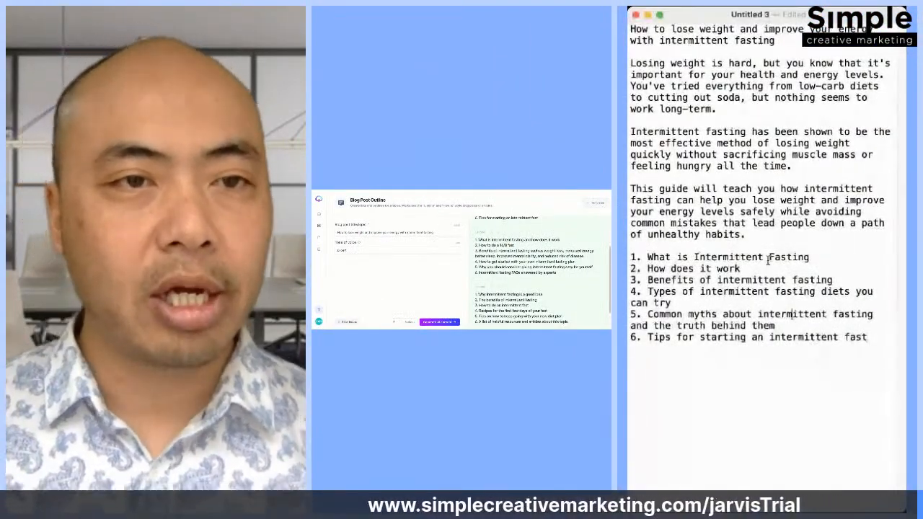
pyautogui.moveTo(776, 41); pyautogui.dragTo(676, 15)
pyautogui.moveTo(736, 246); pyautogui.dragTo(634, 77)
pyautogui.click(716, 249)
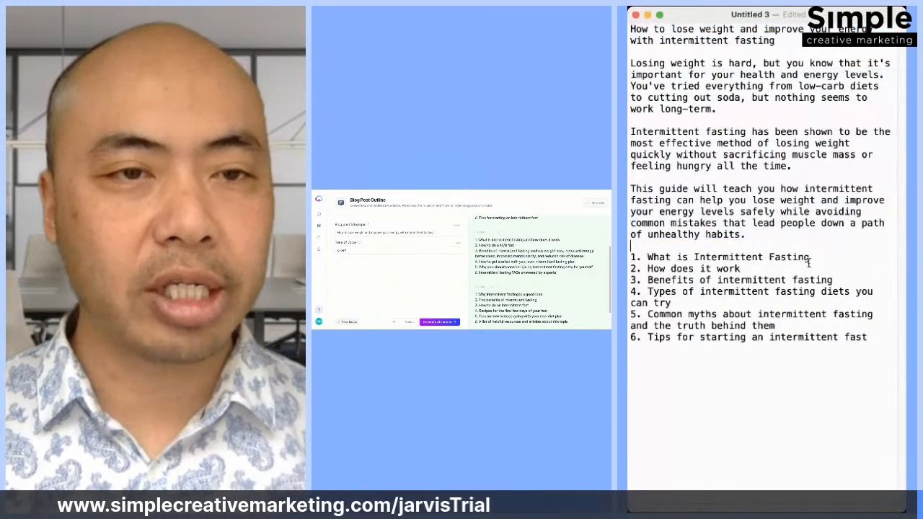
pyautogui.moveTo(696, 244); pyautogui.dragTo(872, 355)
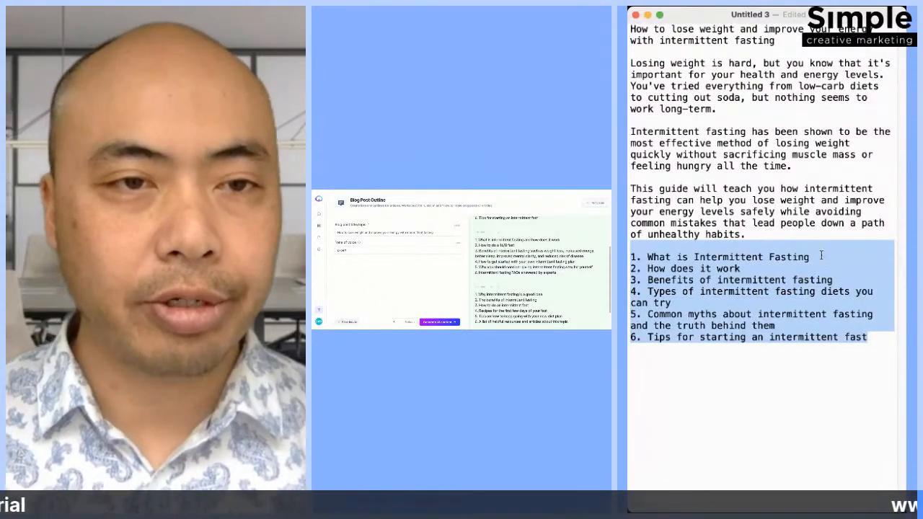
# - Insert two blank lines after each of the first five outline headings to make room for section content
pyautogui.click(820, 255)
pyautogui.press('Return')
pyautogui.press('Return')
pyautogui.click(765, 287)
pyautogui.press('Return')
pyautogui.press('Return')
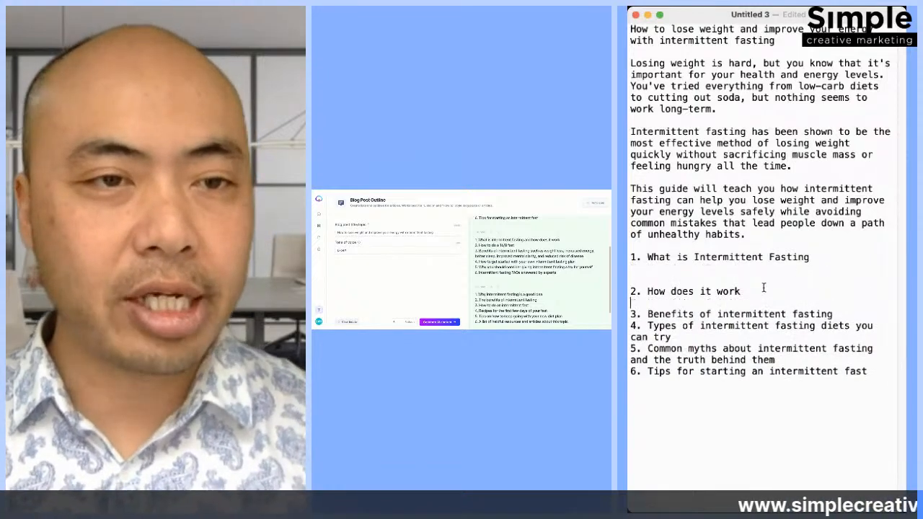
pyautogui.click(836, 327)
pyautogui.press('Return')
pyautogui.press('Return')
pyautogui.click(769, 371)
pyautogui.press('Return')
pyautogui.press('Return')
pyautogui.click(776, 417)
pyautogui.press('Return')
pyautogui.press('Return')
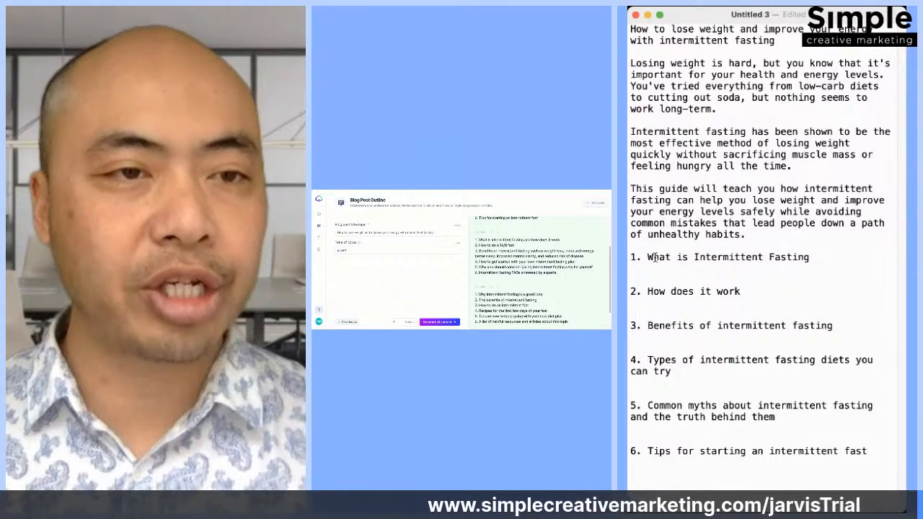
# - Copy the heading "What is Intermittent Fasting" from the text document and open the Content improver template in Jarvis
pyautogui.moveTo(648, 259); pyautogui.dragTo(843, 261)
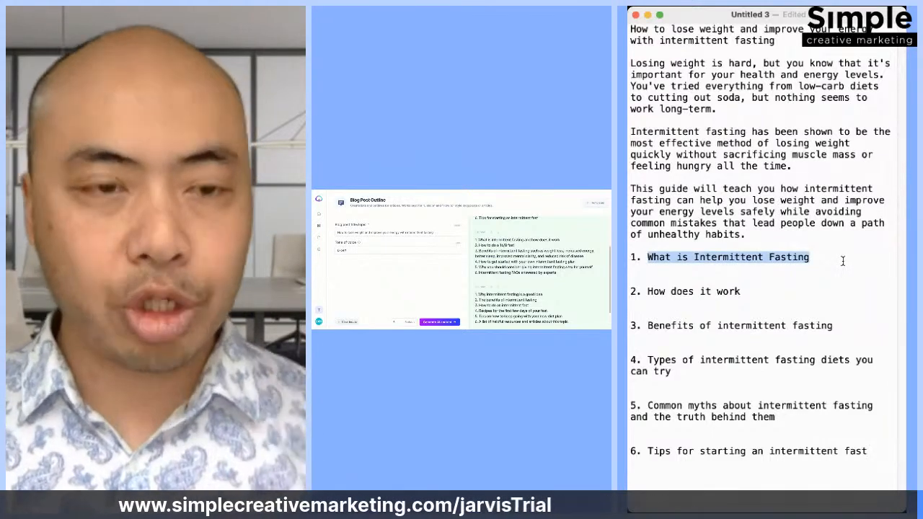
pyautogui.click(724, 264)
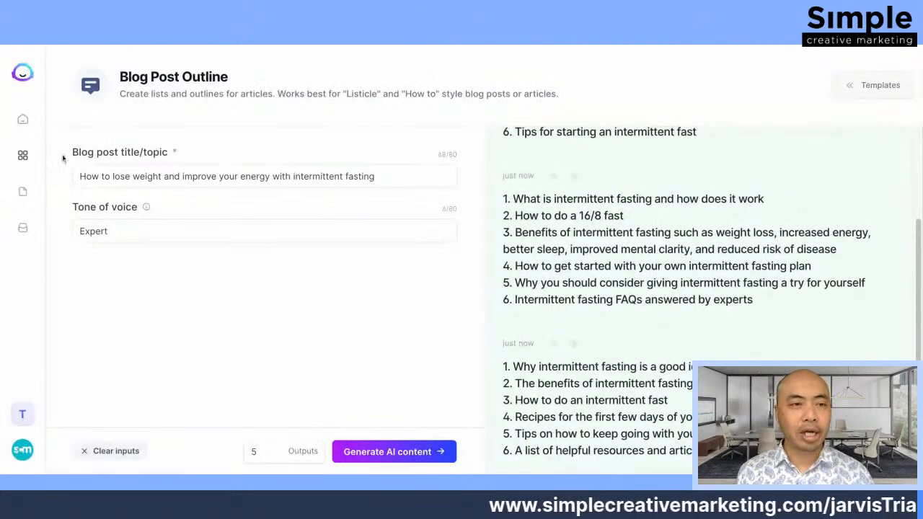
pyautogui.click(23, 155)
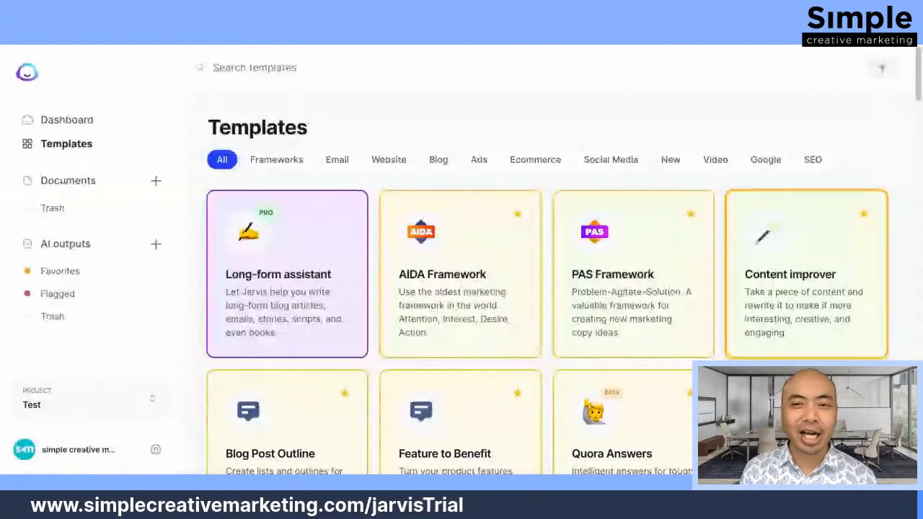
pyautogui.click(806, 274)
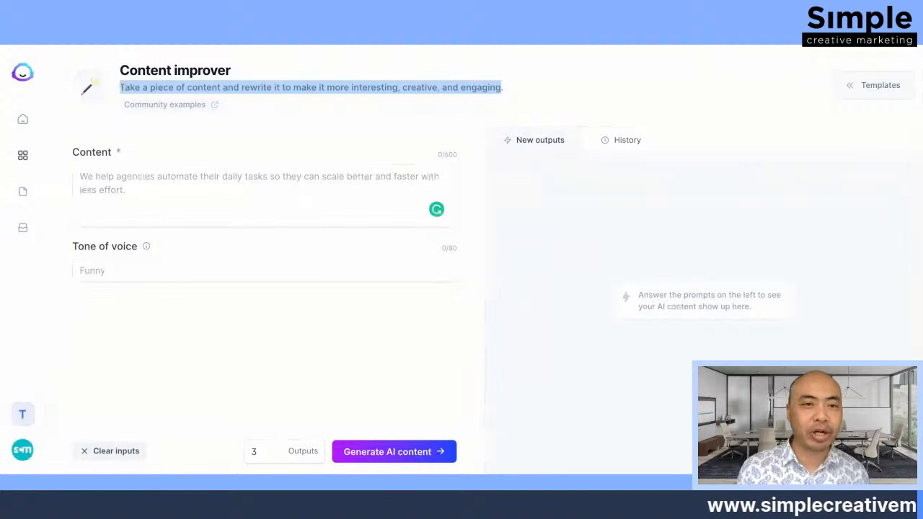
# - Generate five outputs for the content "What is Intermittent Fasting" with the tone of voice set to Expert
pyautogui.click(283, 193)
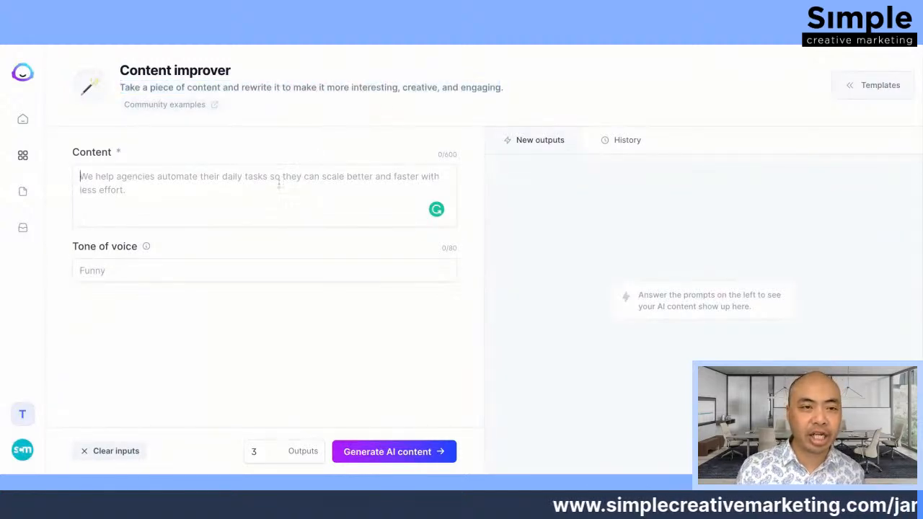
pyautogui.hotkey('ctrl', 'v')
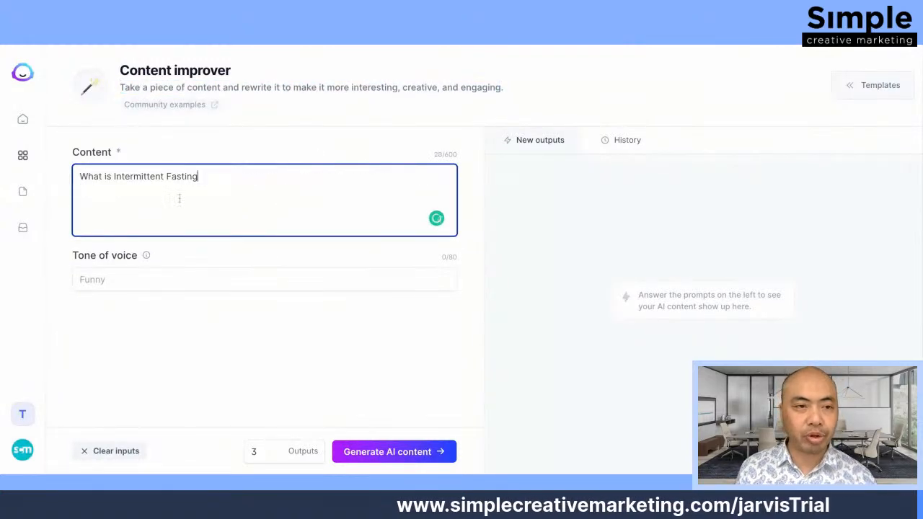
pyautogui.click(155, 280)
pyautogui.write('Expert')
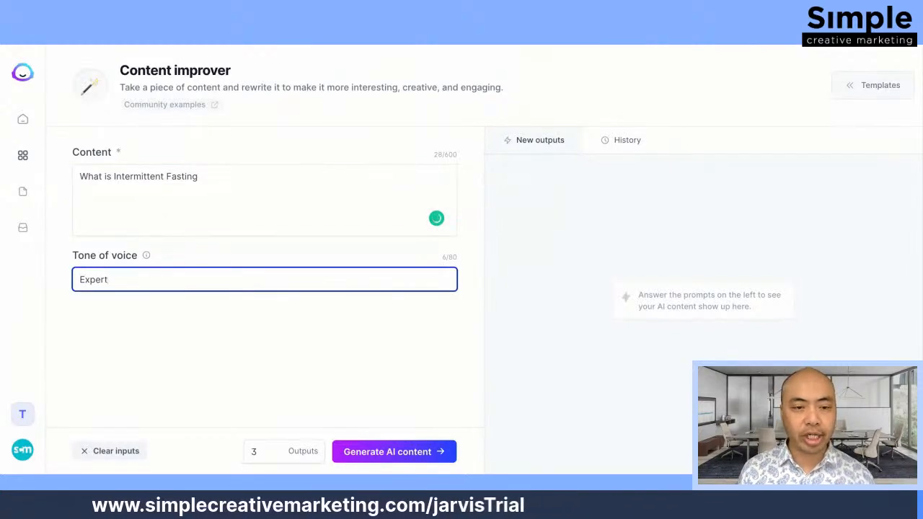
pyautogui.click(274, 450)
pyautogui.click(274, 450)
pyautogui.click(246, 303)
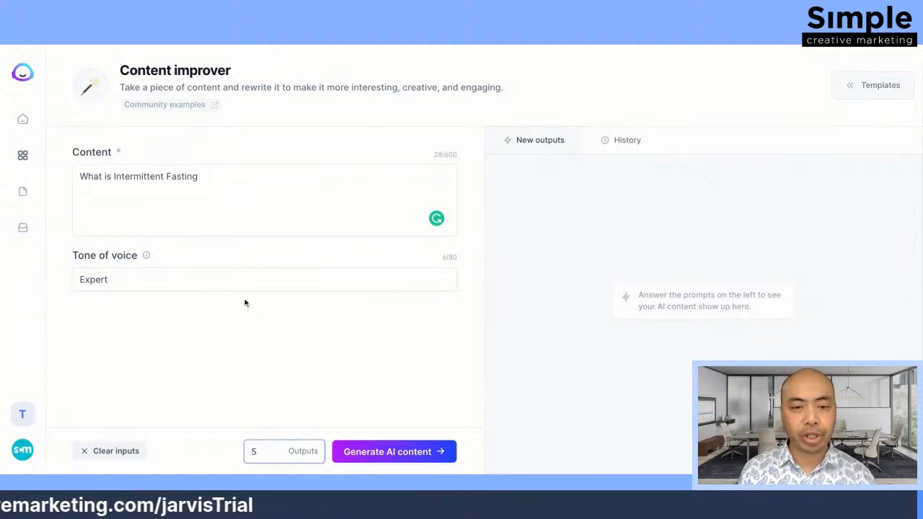
pyautogui.click(396, 452)
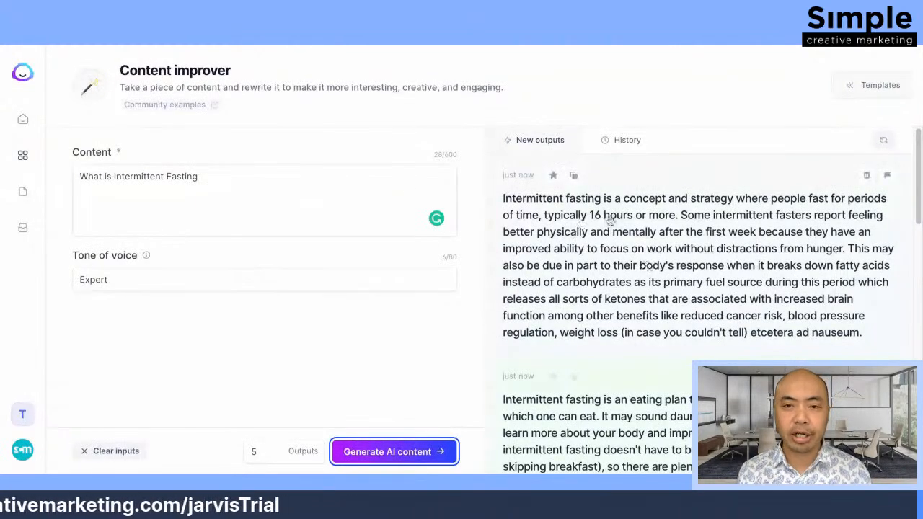
# - Compare the generated explanations of intermittent fasting and copy the first one
pyautogui.scroll(-1, 612, 219)
pyautogui.scroll(1, 615, 207)
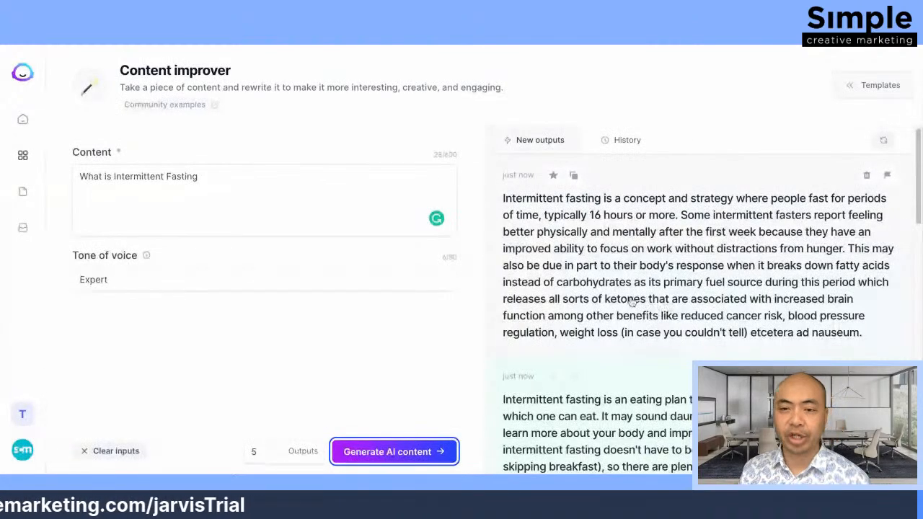
pyautogui.scroll(-3, 698, 298)
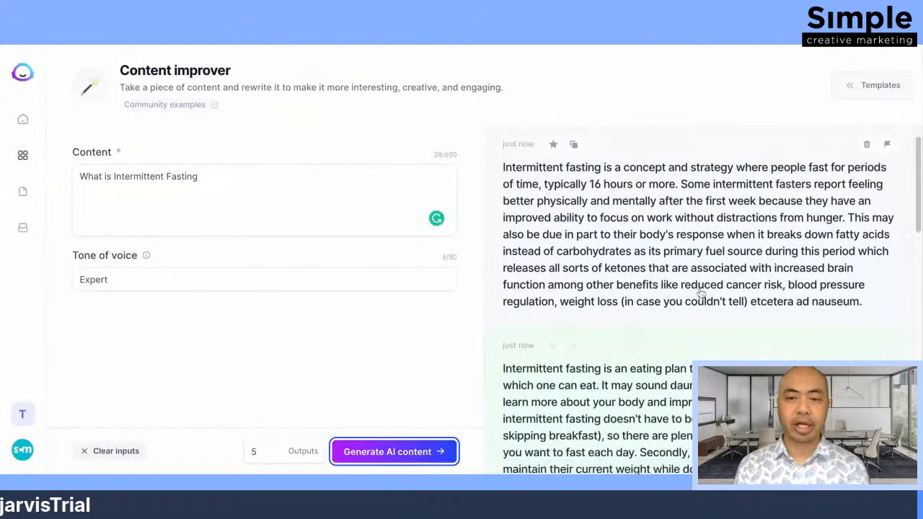
pyautogui.scroll(-8, 698, 297)
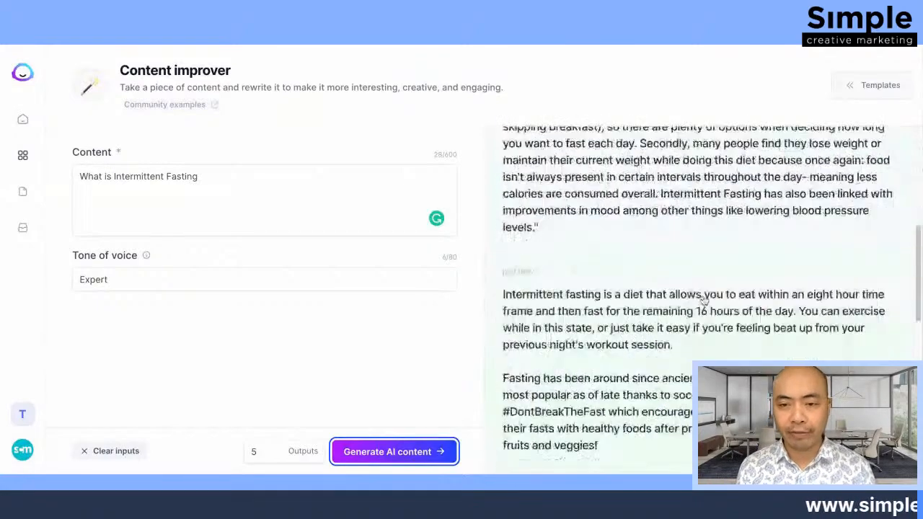
pyautogui.scroll(-5, 649, 270)
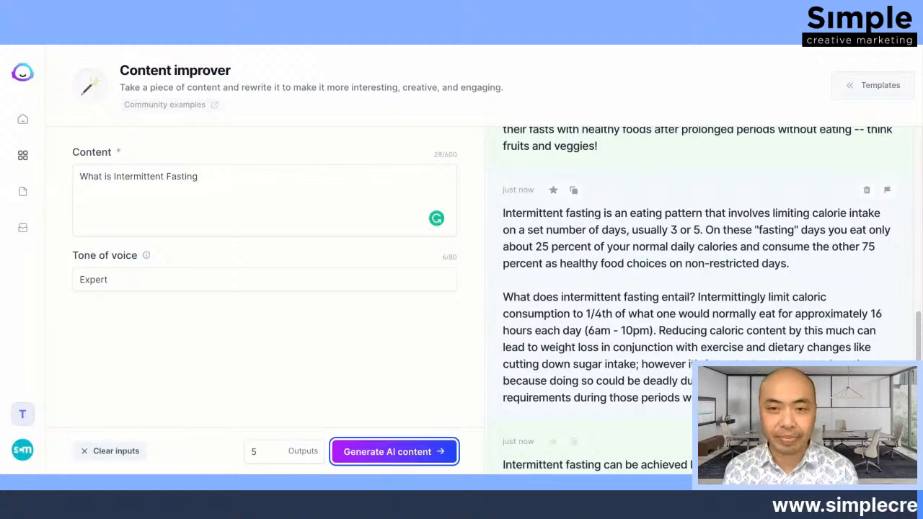
pyautogui.scroll(5, 669, 294)
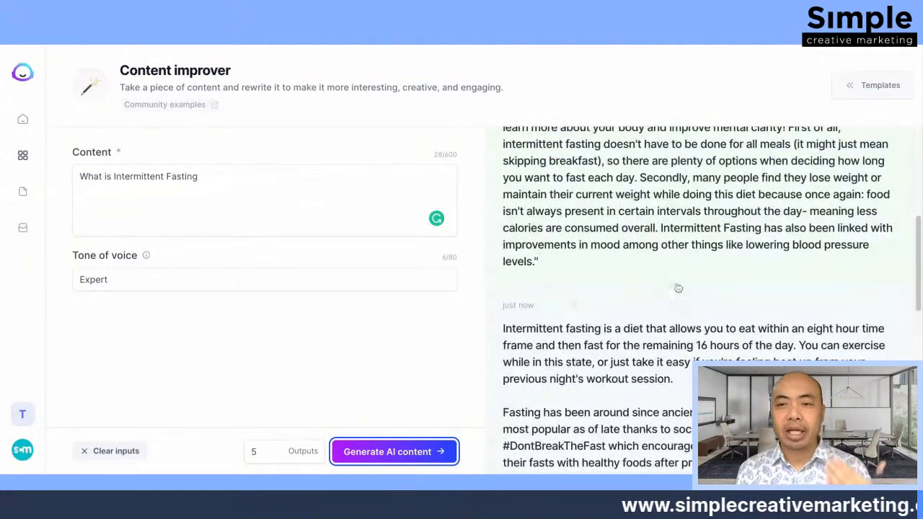
pyautogui.scroll(6, 678, 288)
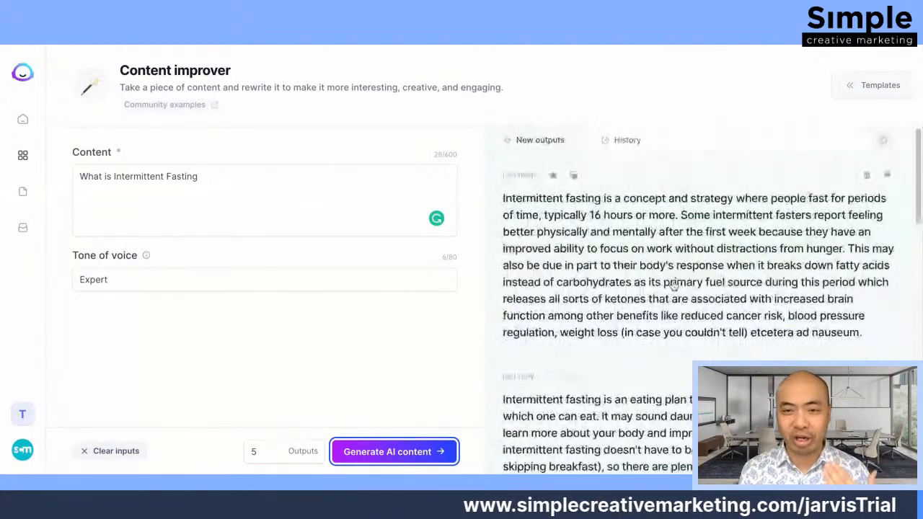
pyautogui.click(574, 176)
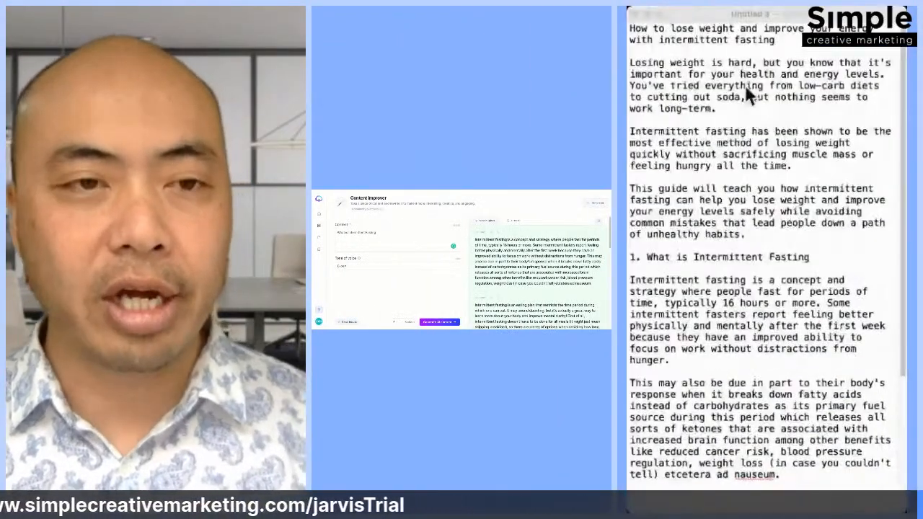
# - Reduce the text document's font size and start a new paragraph at "Some intermittent fasters" in section 1
pyautogui.click(754, 266)
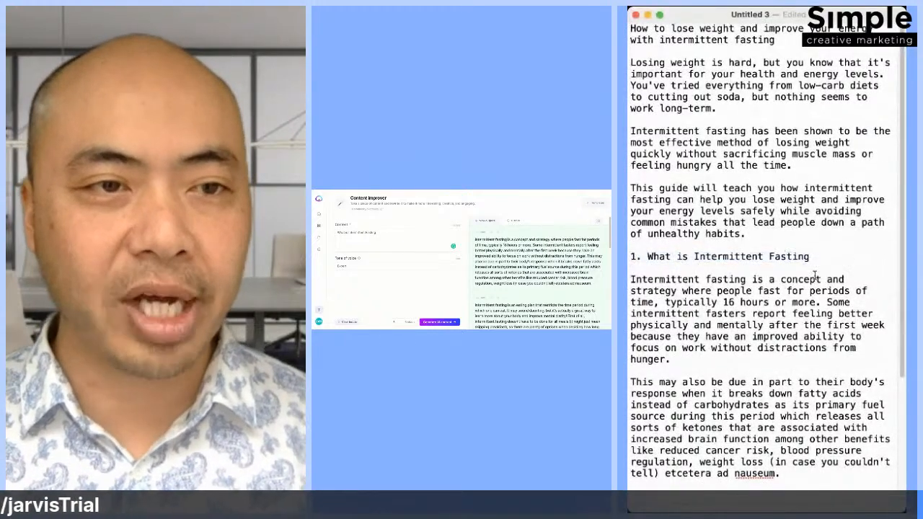
pyautogui.scroll(-1, 815, 278)
pyautogui.press('super+minus')
pyautogui.press('super+minus')
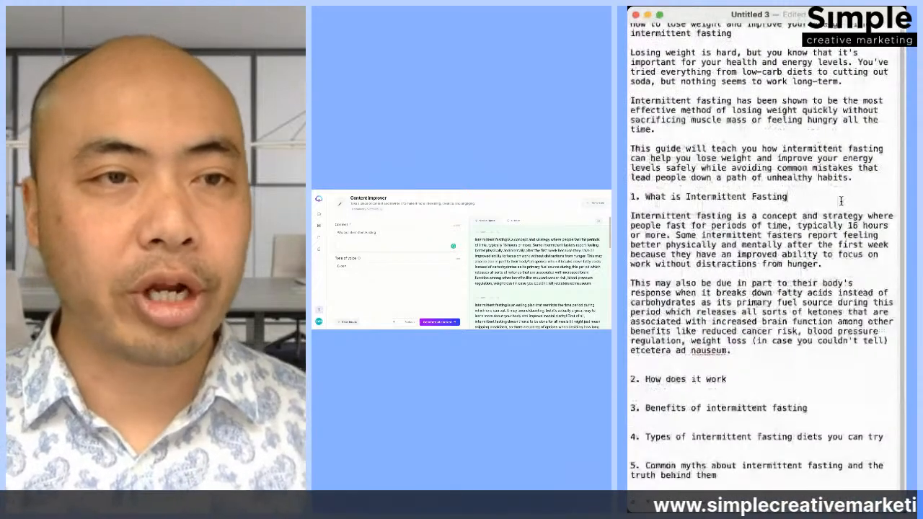
pyautogui.click(676, 235)
pyautogui.press('Return')
pyautogui.press('Return')
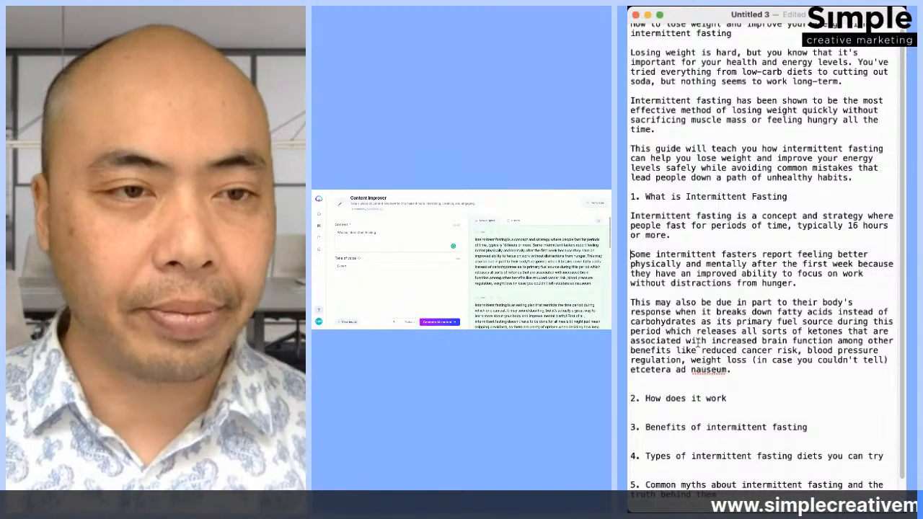
# - In section 1's last paragraph, start a new sentence with "This releases" after "period" and shorten the ending to "and weight loss."
pyautogui.scroll(-2, 808, 339)
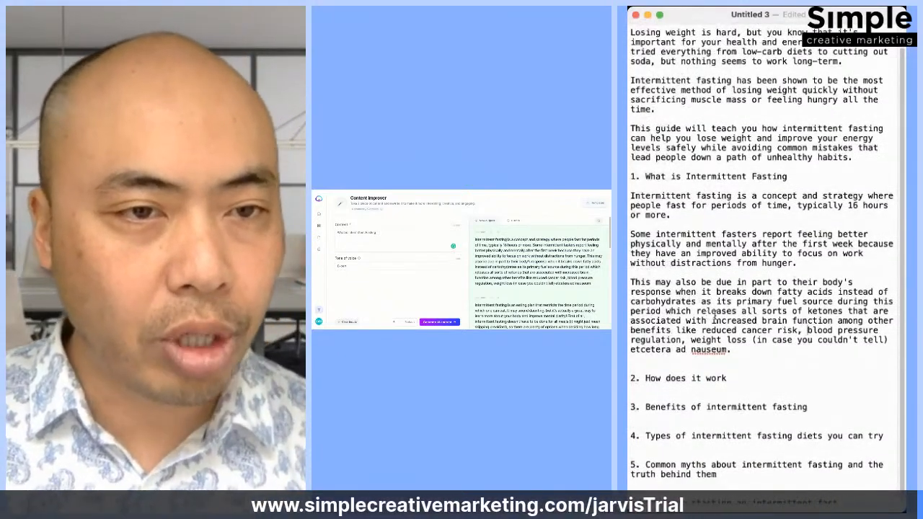
pyautogui.moveTo(774, 358); pyautogui.dragTo(636, 283)
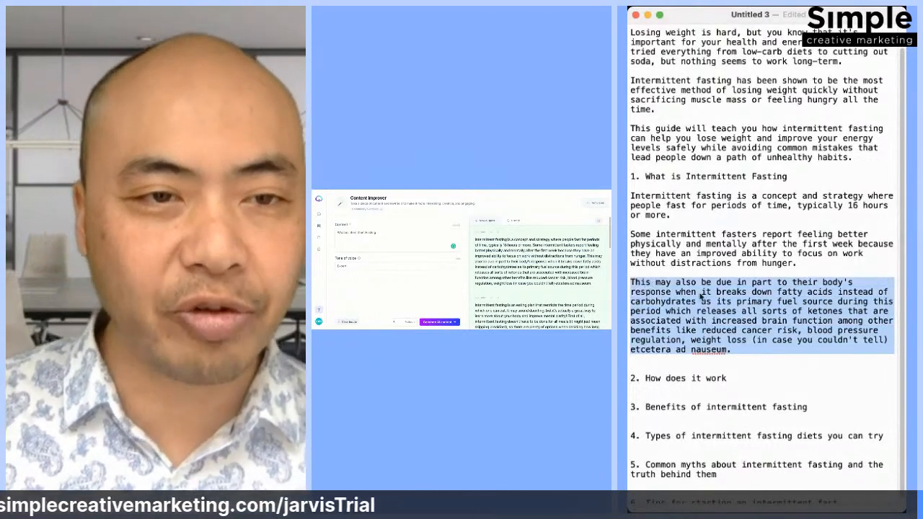
pyautogui.click(701, 294)
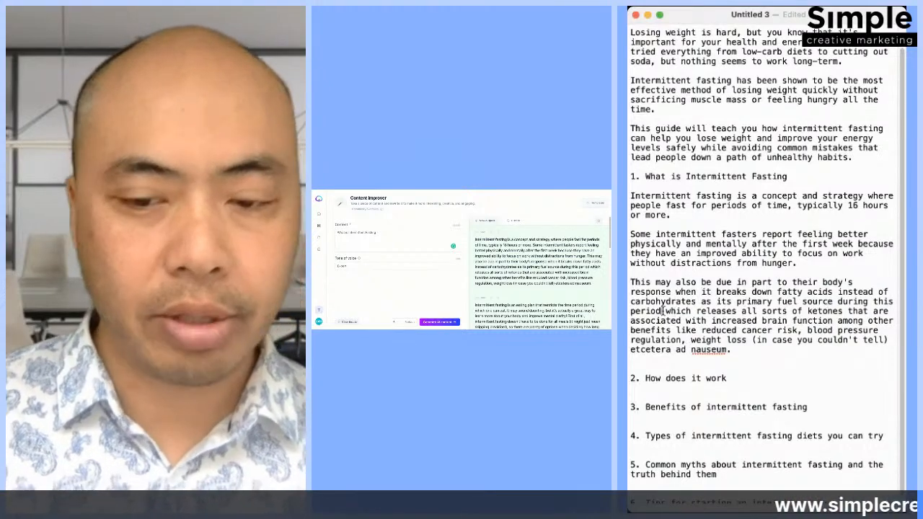
pyautogui.write('This')
pyautogui.hotkey('shift', 'Right')
pyautogui.hotkey('shift', 'Right')
pyautogui.hotkey('shift', 'Right')
pyautogui.hotkey('shift', 'Right')
pyautogui.hotkey('shift', 'Right')
pyautogui.hotkey('shift', 'Right')
pyautogui.press('BackSpace')
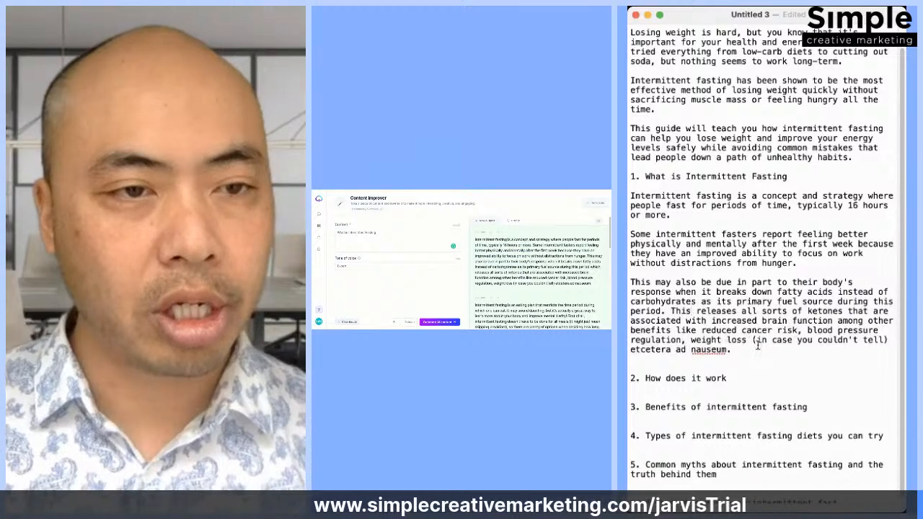
pyautogui.moveTo(748, 341); pyautogui.dragTo(788, 353)
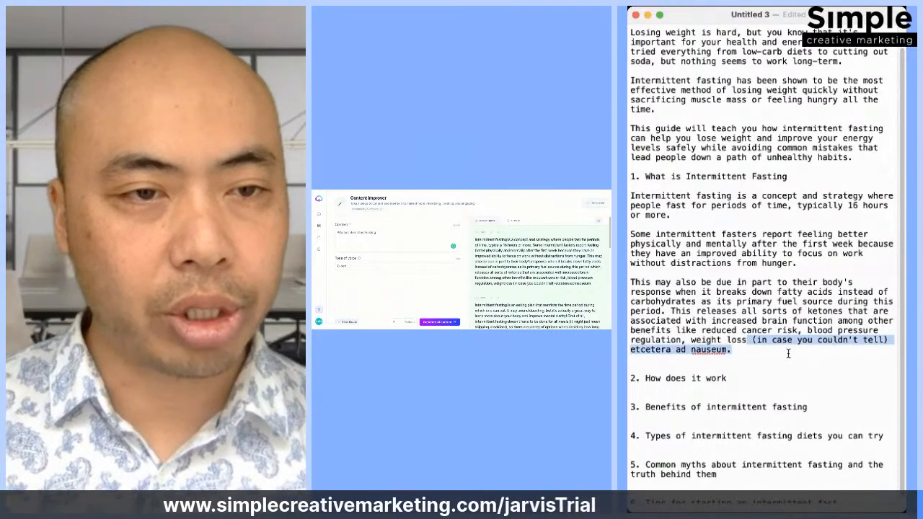
pyautogui.write('.')
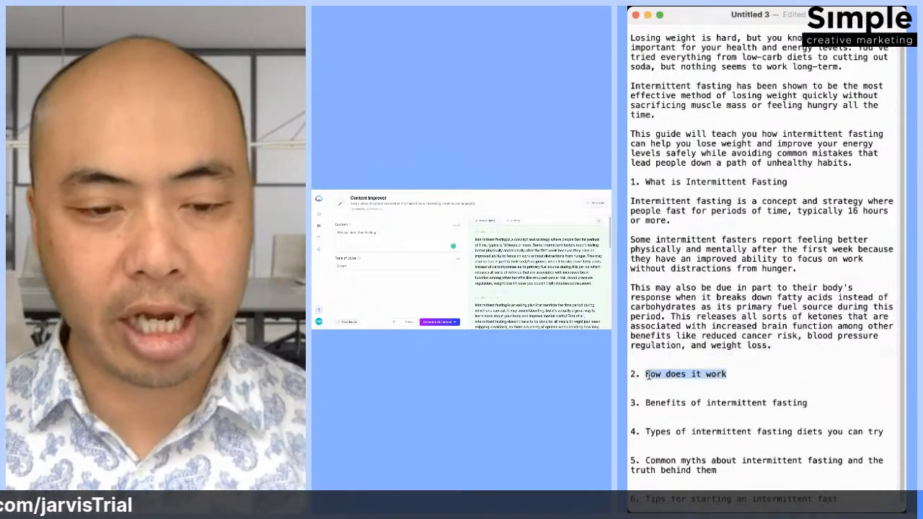
# - Switch to Jarvis, replace the Content improver's content with "How does Intermittent Fasting work" and generate five outputs
pyautogui.click(383, 234)
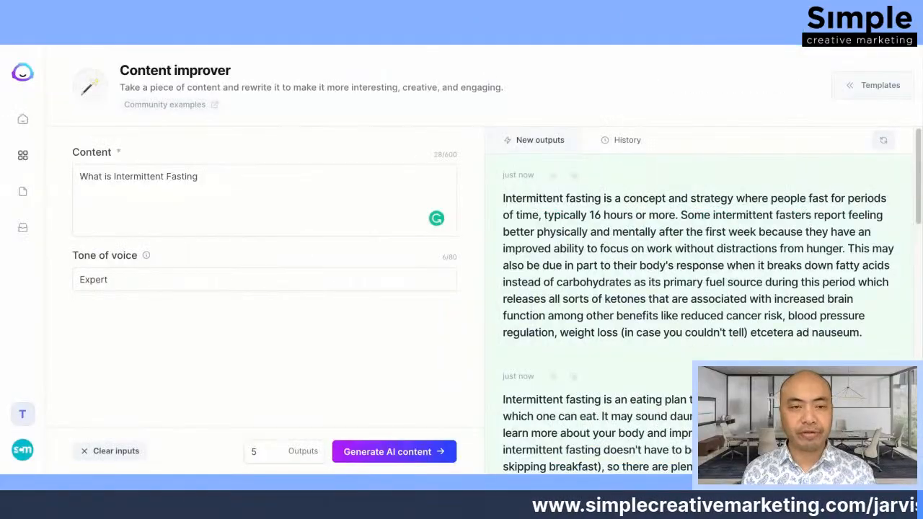
pyautogui.moveTo(233, 182); pyautogui.dragTo(91, 180)
pyautogui.click(93, 180)
pyautogui.doubleClick(94, 179)
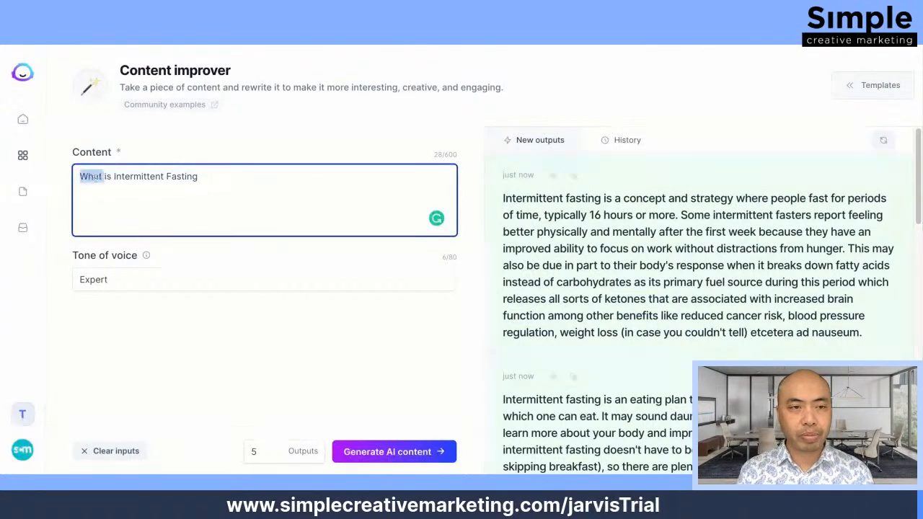
pyautogui.write('How does it work')
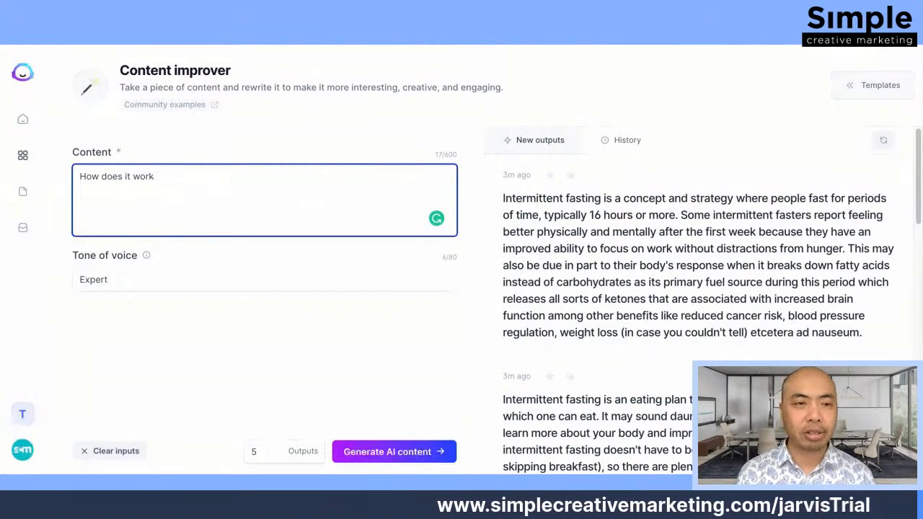
pyautogui.doubleClick(128, 176)
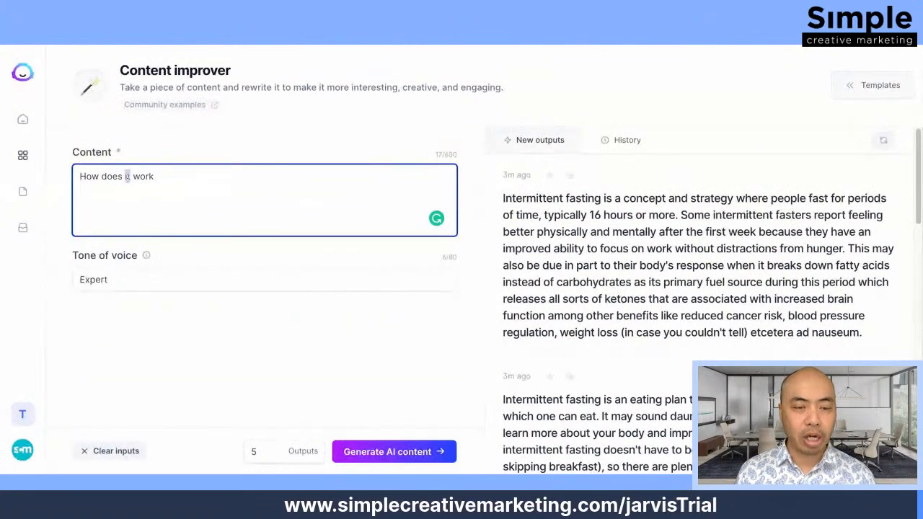
pyautogui.write('Intermittent Fasting')
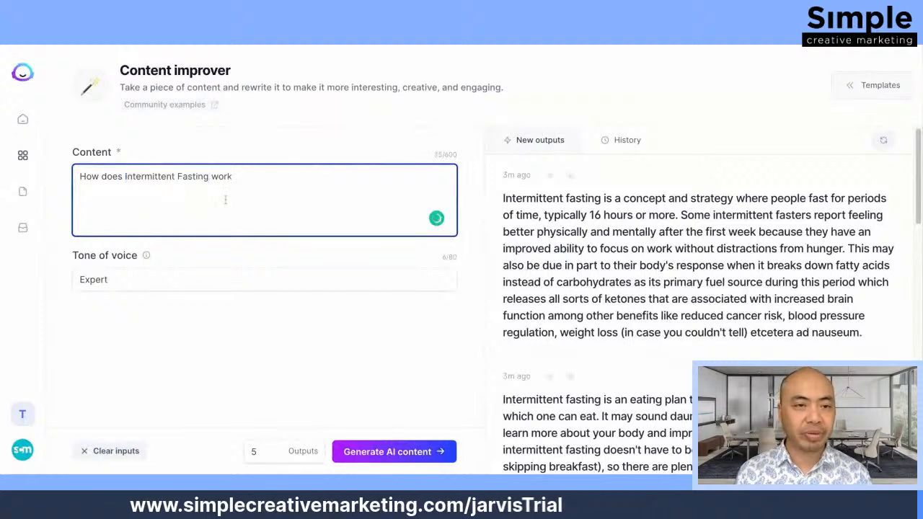
pyautogui.click(248, 182)
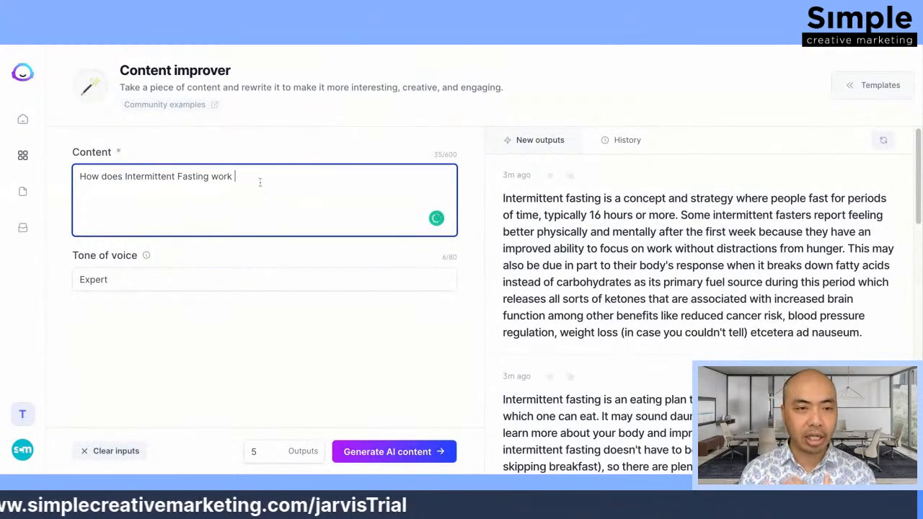
pyautogui.click(397, 453)
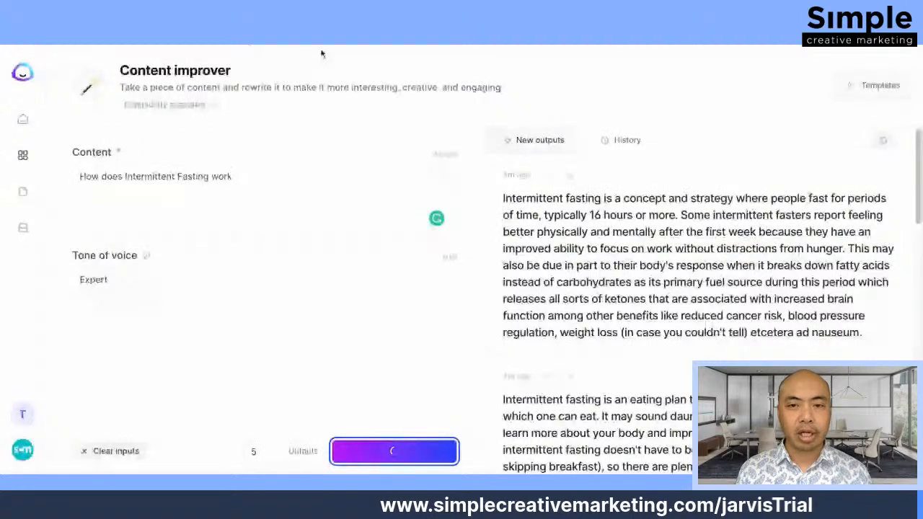
# - Retry generating five Expert outputs for "How does Intermittent Fasting work" in a reloaded Content improver form, dismissing the error notice
pyautogui.click(275, 192)
pyautogui.hotkey('ctrl', 'a')
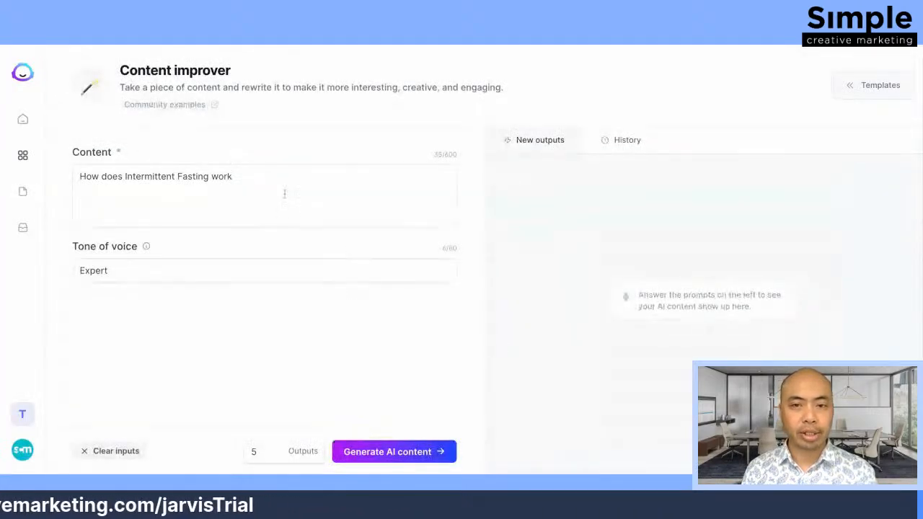
pyautogui.click(255, 187)
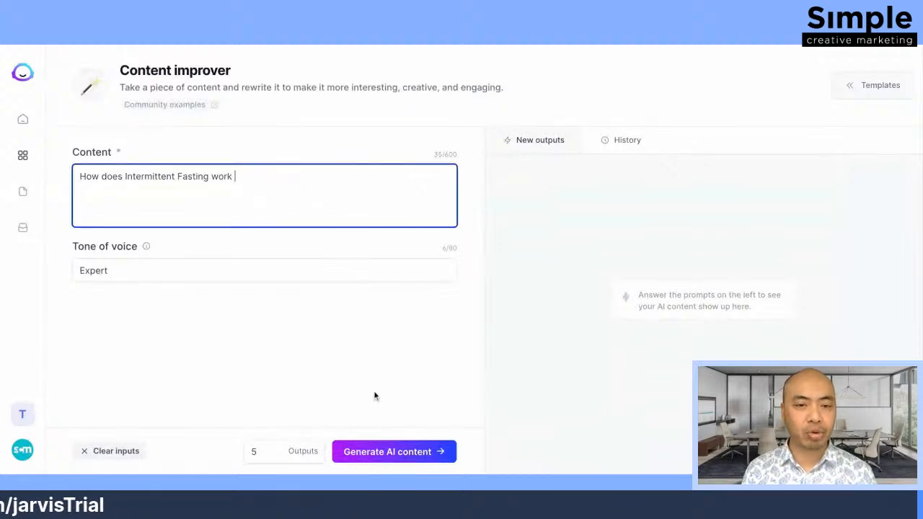
pyautogui.click(392, 451)
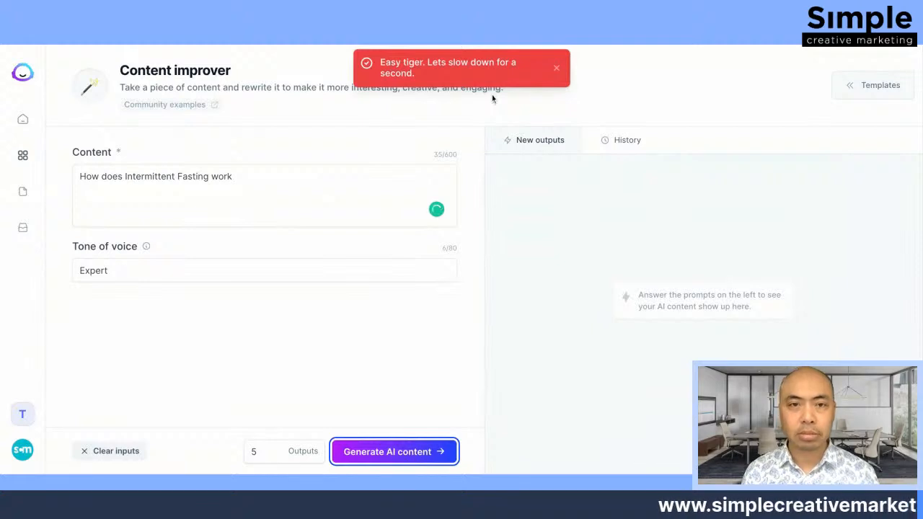
pyautogui.click(558, 69)
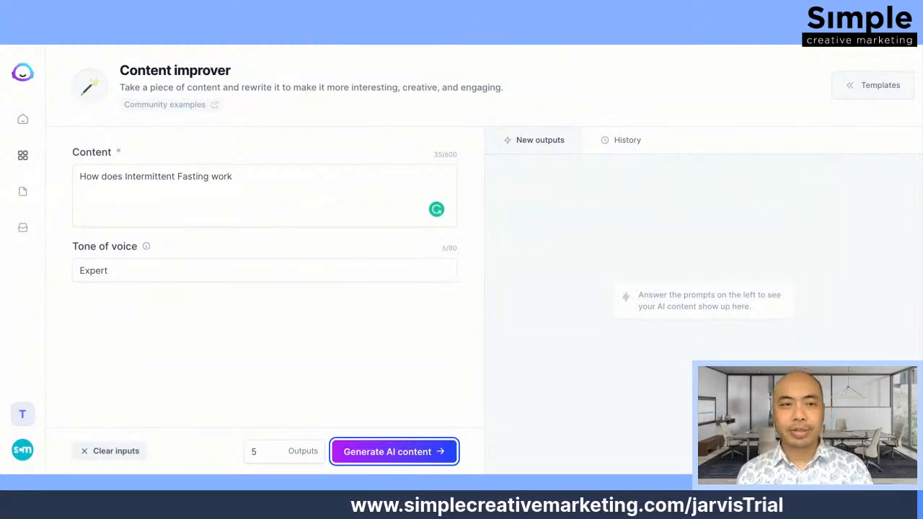
pyautogui.click(406, 460)
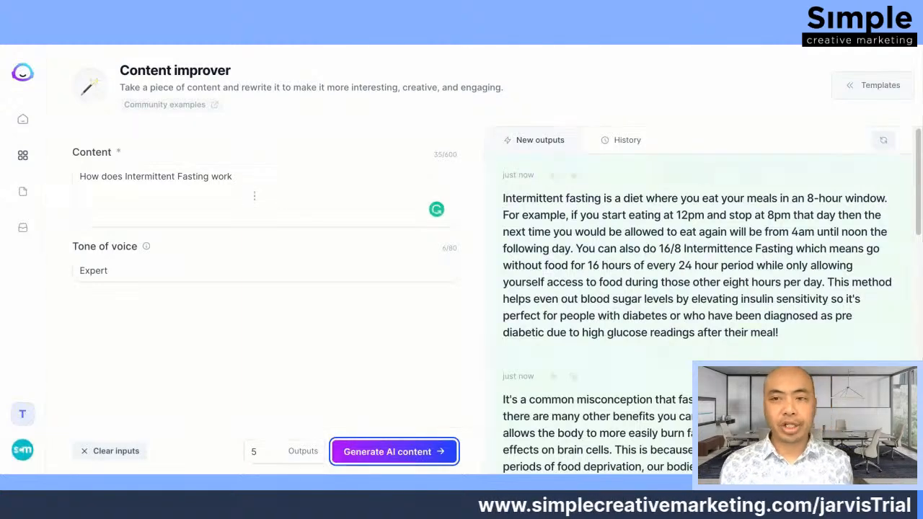
# - Review the five generated outputs for "How does Intermittent Fasting work" to find one suited to section 2
pyautogui.scroll(-1, 729, 236)
pyautogui.scroll(1, 736, 241)
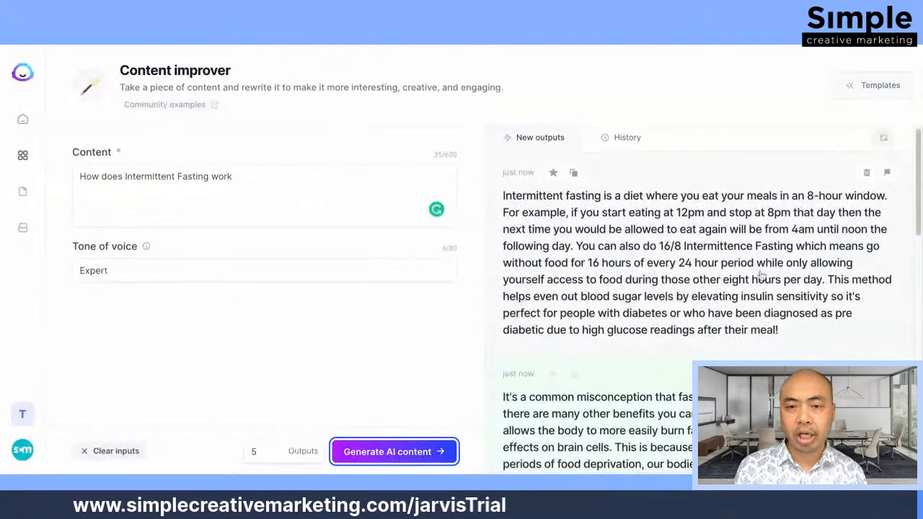
pyautogui.scroll(-1, 794, 281)
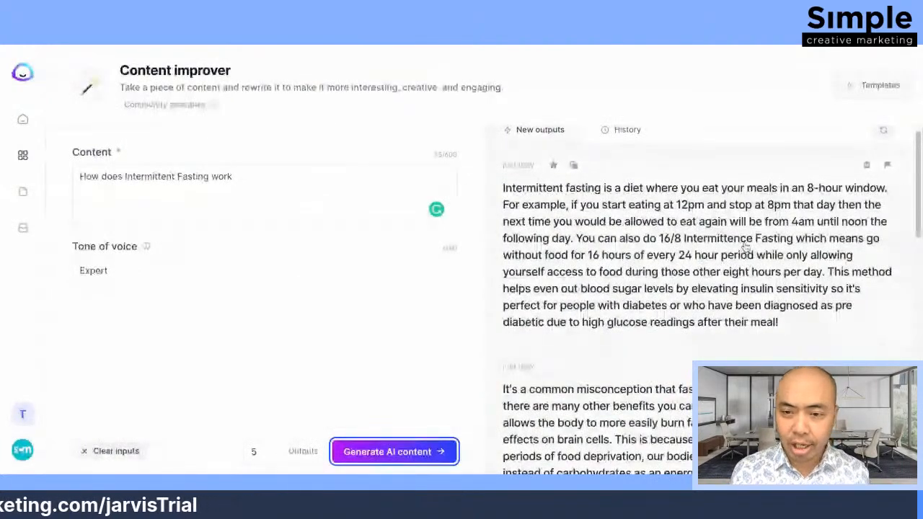
pyautogui.scroll(-3, 746, 242)
pyautogui.scroll(-6, 769, 267)
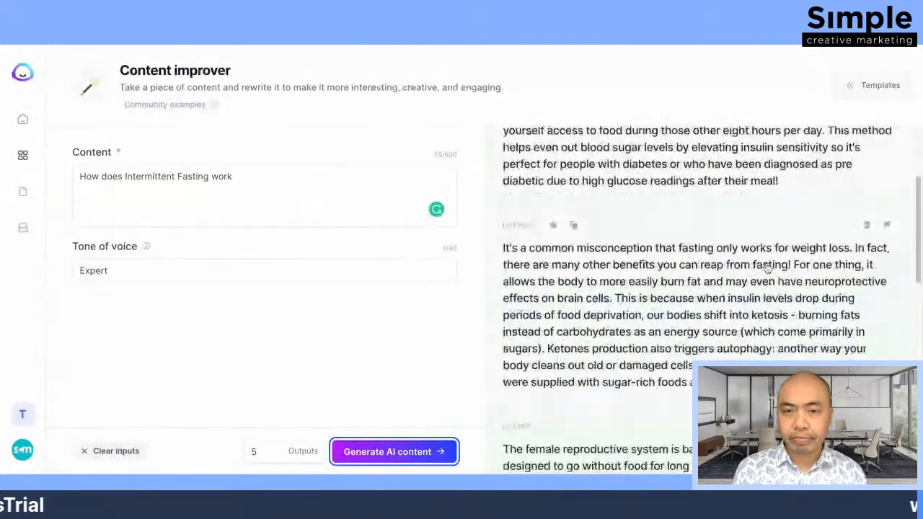
pyautogui.scroll(-2, 779, 269)
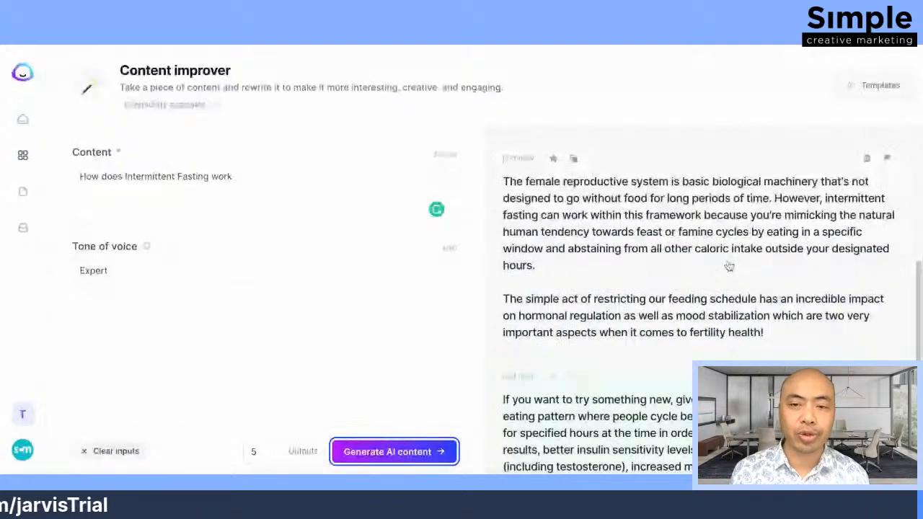
pyautogui.scroll(-1, 787, 273)
pyautogui.scroll(-5, 786, 272)
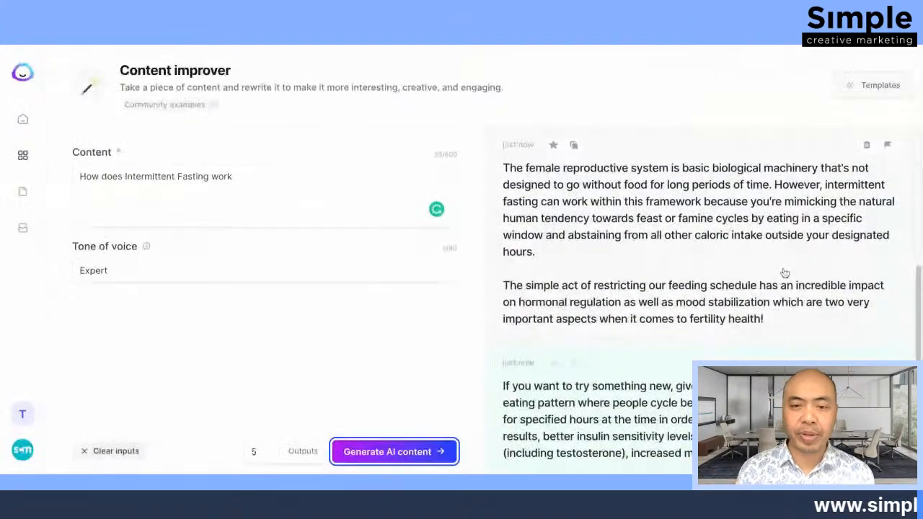
pyautogui.scroll(-2, 770, 278)
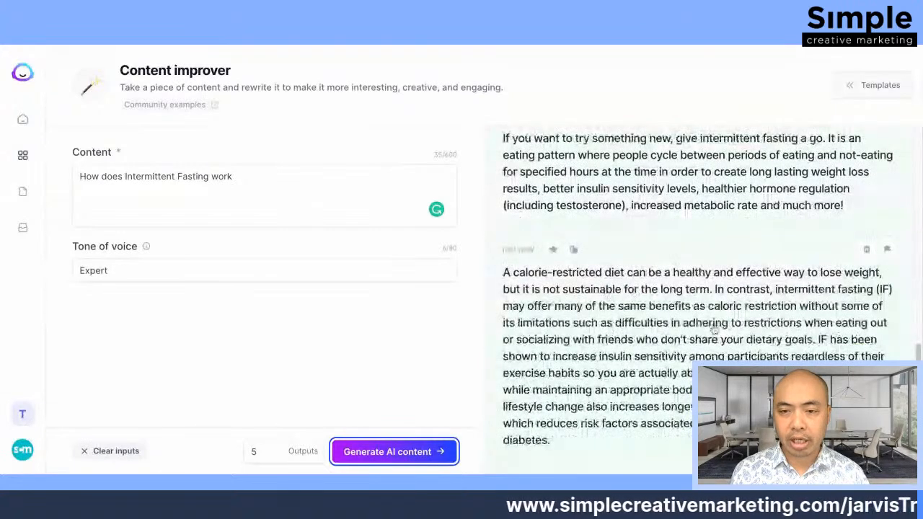
pyautogui.scroll(-1, 735, 299)
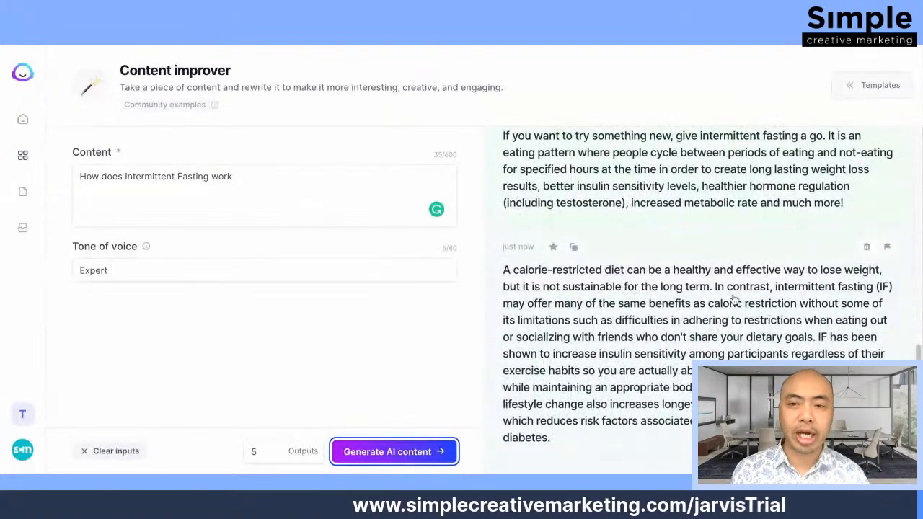
# - Copy the first output, about eating in an 8-hour window, and paste it under "2. How does it work" in the text document
pyautogui.scroll(8, 734, 299)
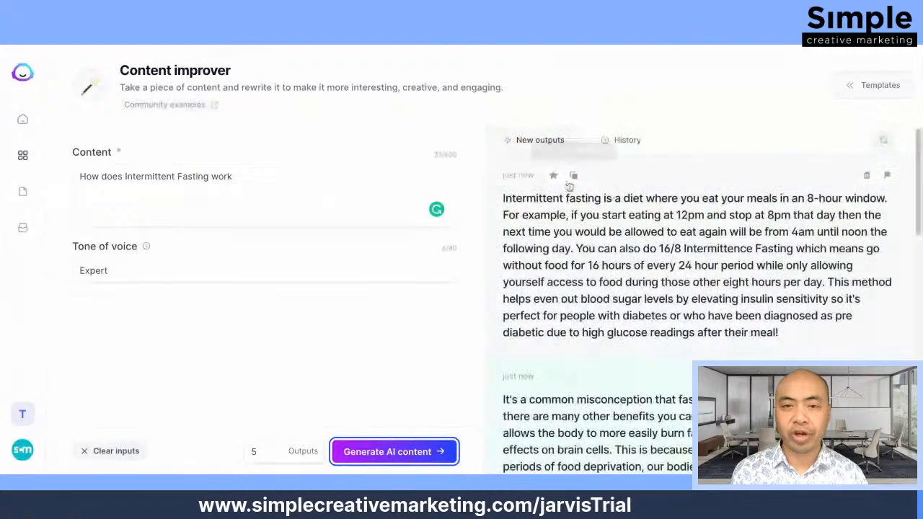
pyautogui.click(573, 175)
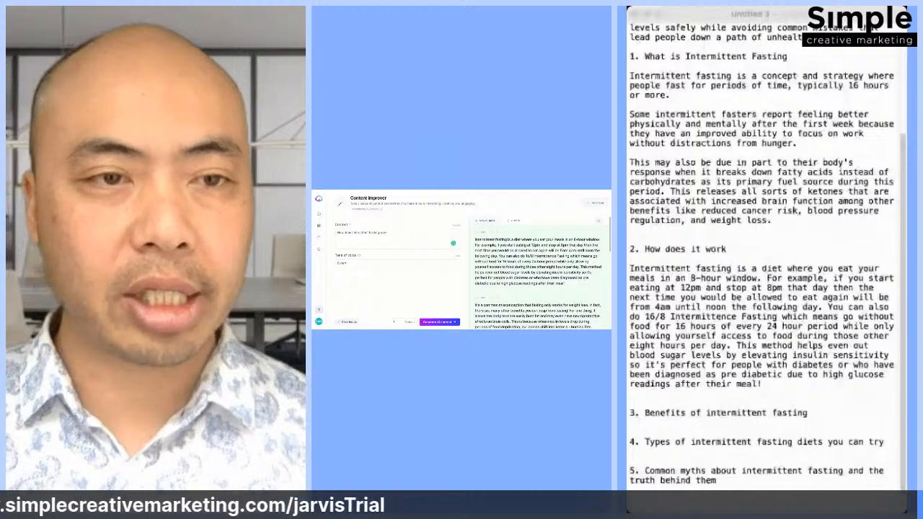
pyautogui.click(737, 281)
pyautogui.scroll(-1, 737, 281)
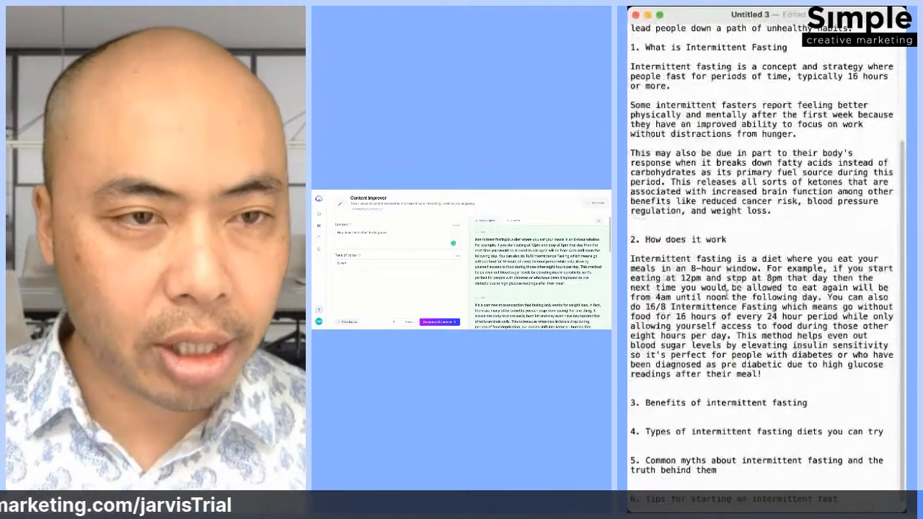
# - Split section 2's text into separate paragraphs starting at "You can also do 16/8" and "This method helps"
pyautogui.click(828, 297)
pyautogui.press('Return')
pyautogui.press('Return')
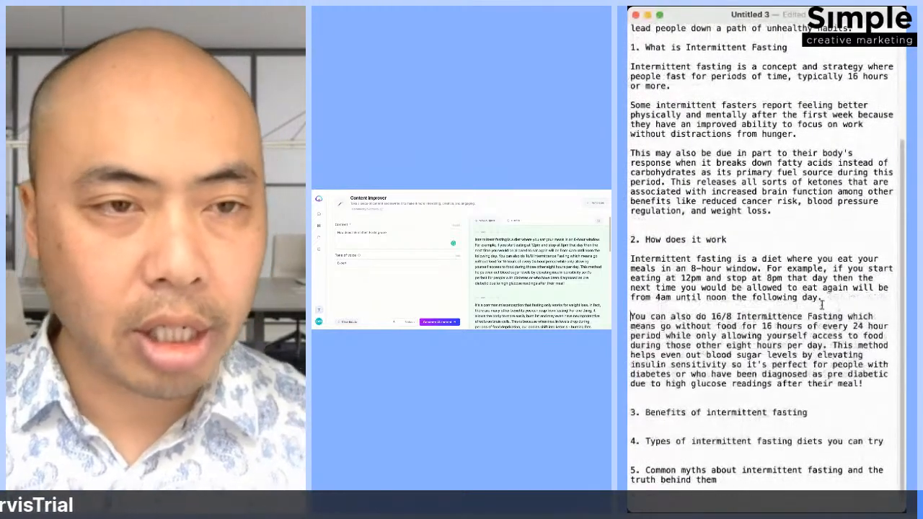
pyautogui.click(831, 345)
pyautogui.press('Return')
pyautogui.press('Return')
pyautogui.click(801, 401)
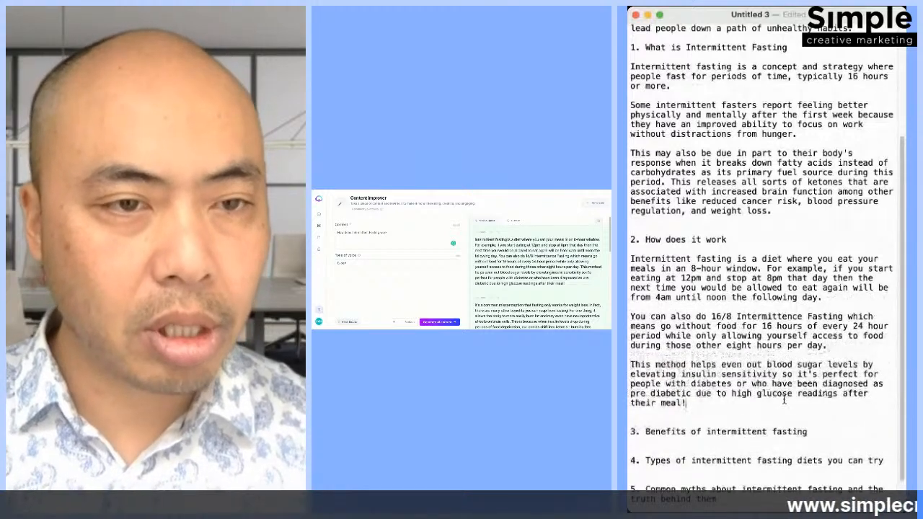
# - Copy the section 3 heading text "Benefits of intermittent fasting" and open the Blog Post Outline template in Jarvis
pyautogui.scroll(-1, 783, 399)
pyautogui.moveTo(645, 405); pyautogui.dragTo(809, 406)
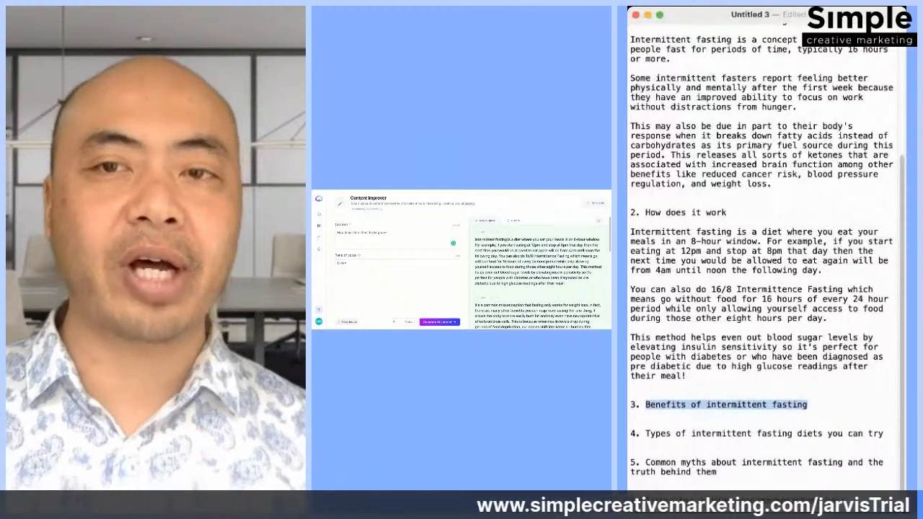
pyautogui.press('super+Tab')
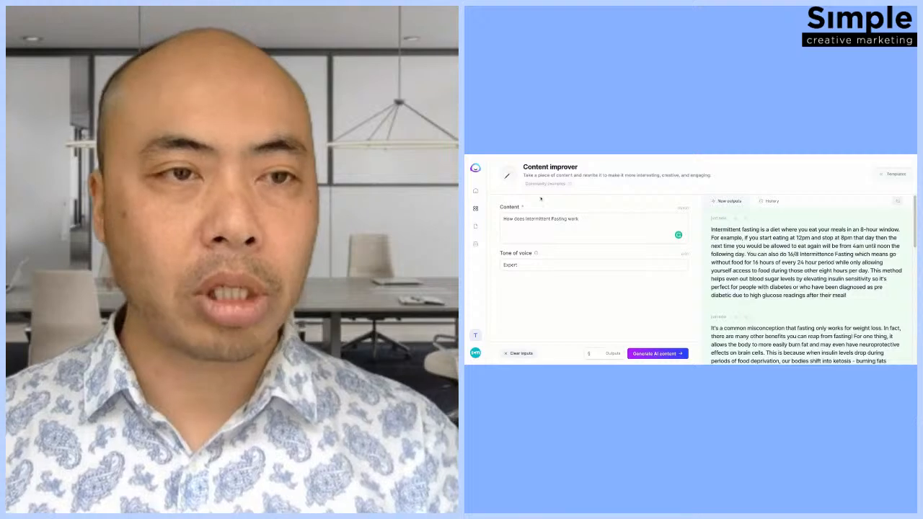
pyautogui.click(476, 209)
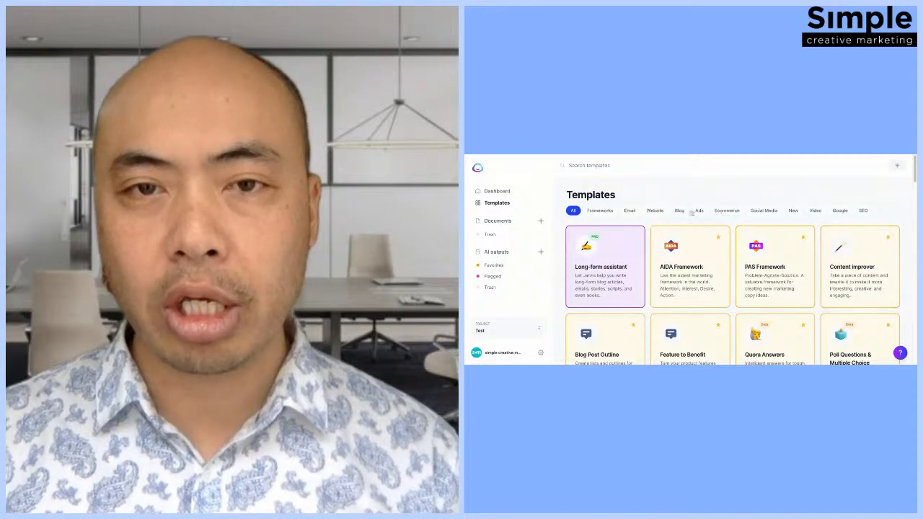
pyautogui.click(678, 211)
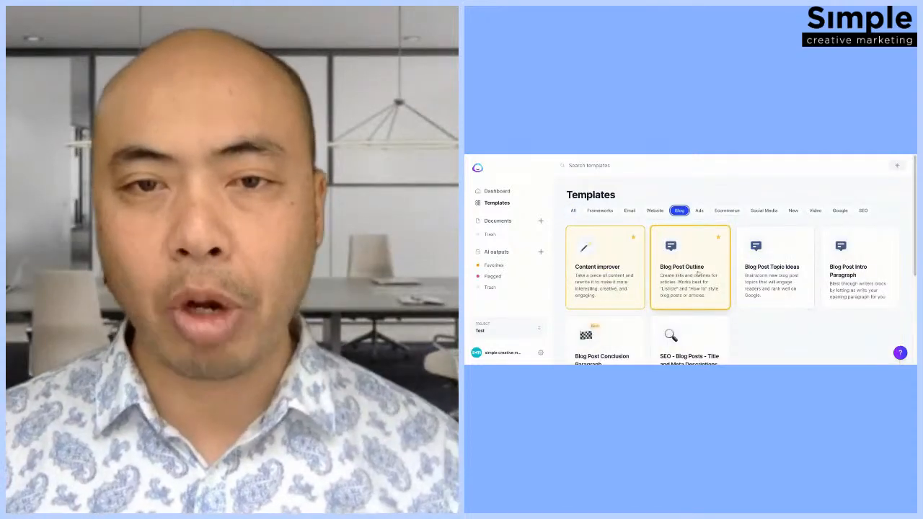
pyautogui.click(698, 274)
# - Set the blog post title to "5 Benefits of intermittent fasting" and generate the outlines
pyautogui.moveTo(652, 219); pyautogui.dragTo(502, 219)
pyautogui.hotkey('ctrl', 'v')
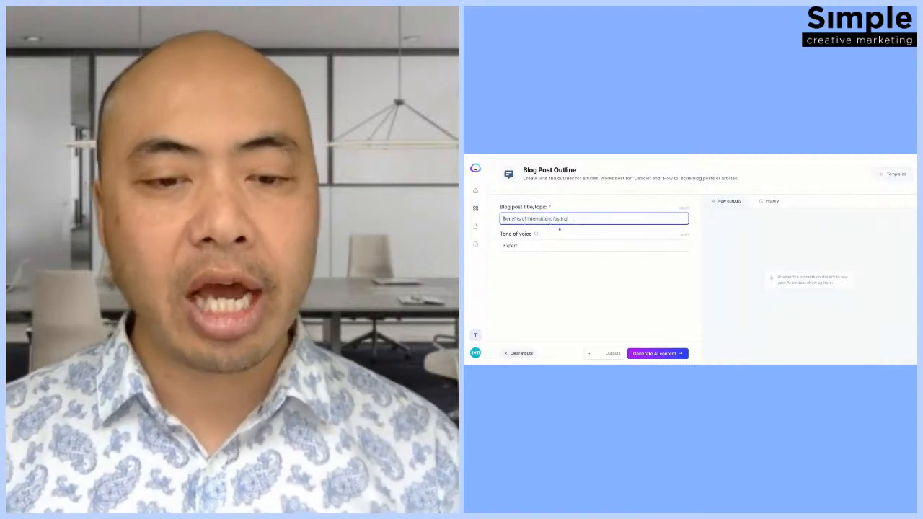
pyautogui.press('Home')
pyautogui.write('5')
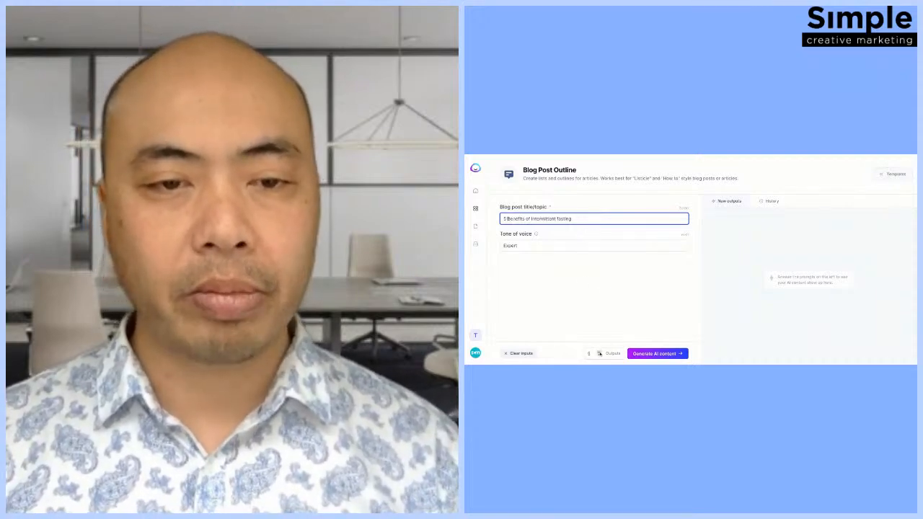
pyautogui.click(652, 353)
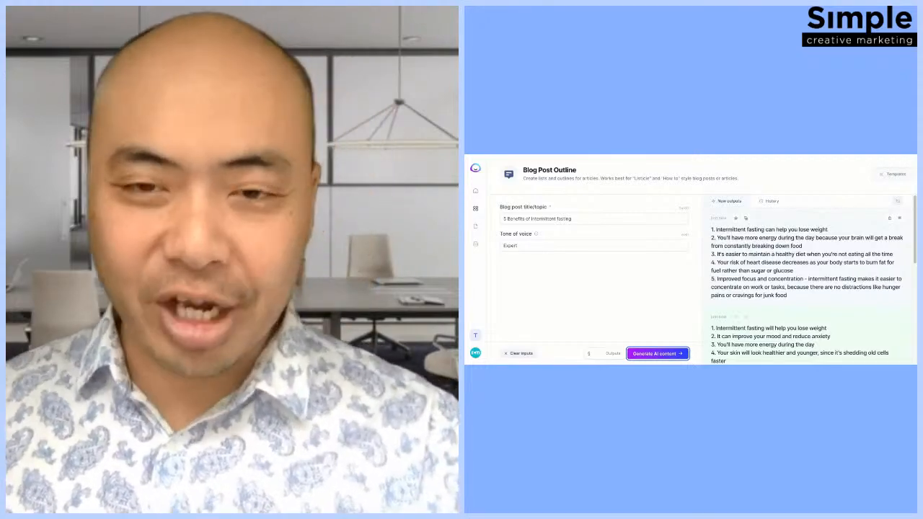
# - Look through the generated outlines, copy the first one and paste it under "3. Benefits of intermittent fasting" in the text document
pyautogui.scroll(-2, 810, 269)
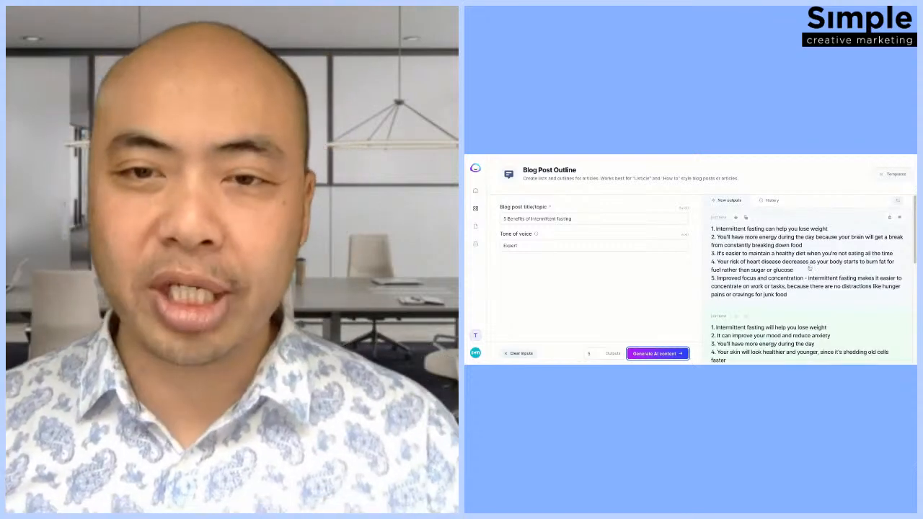
pyautogui.scroll(-10, 810, 268)
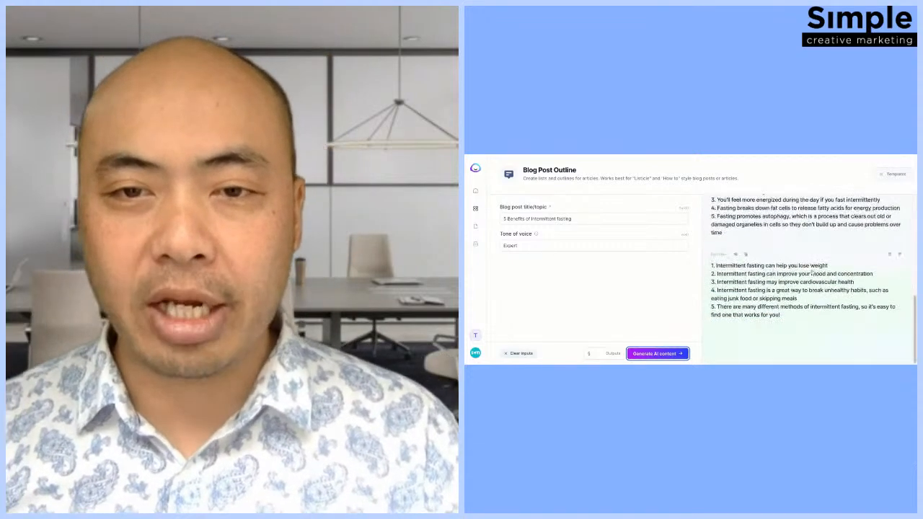
pyautogui.scroll(10, 787, 252)
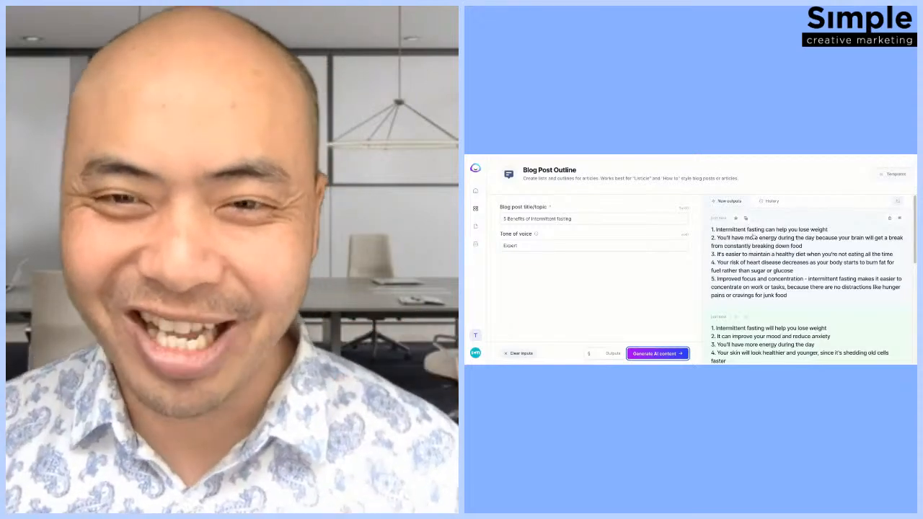
pyautogui.click(746, 218)
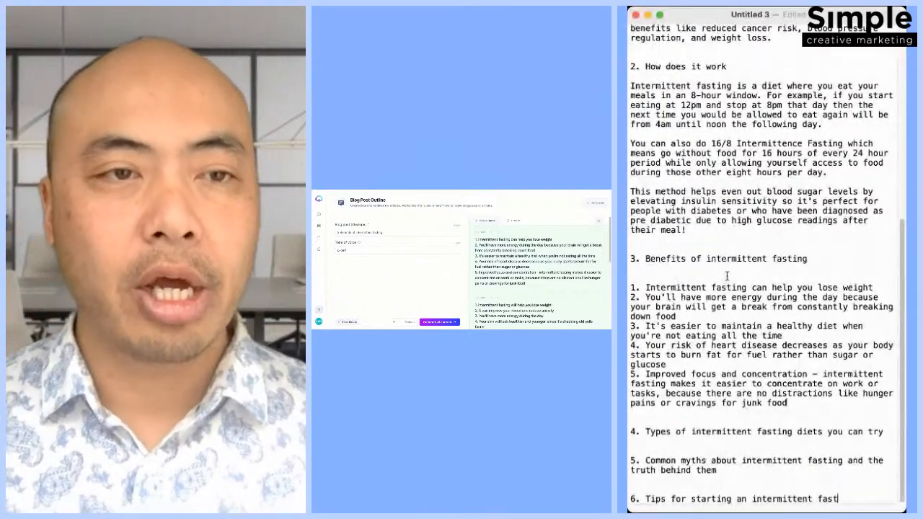
pyautogui.press('Up')
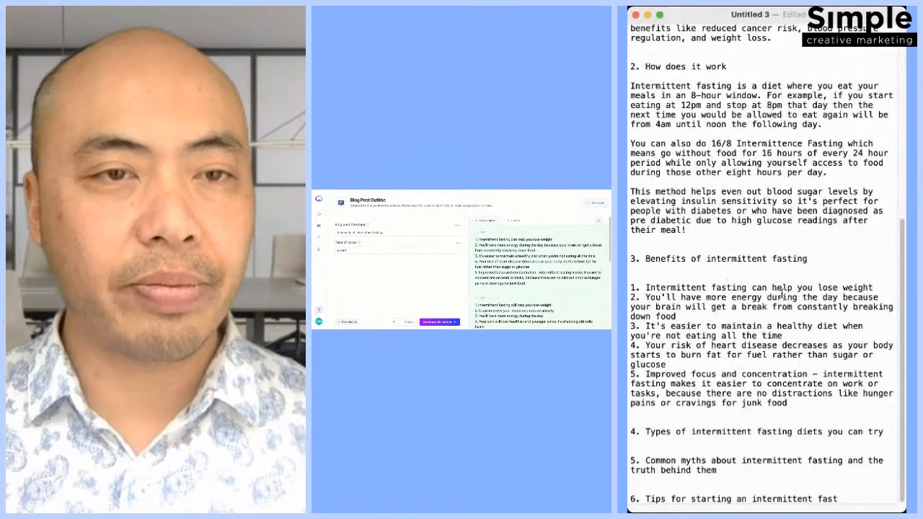
# - Introduce section 3's list with "There are multiple benefits of intermittent fasting that have been reported, including:"
pyautogui.click(841, 259)
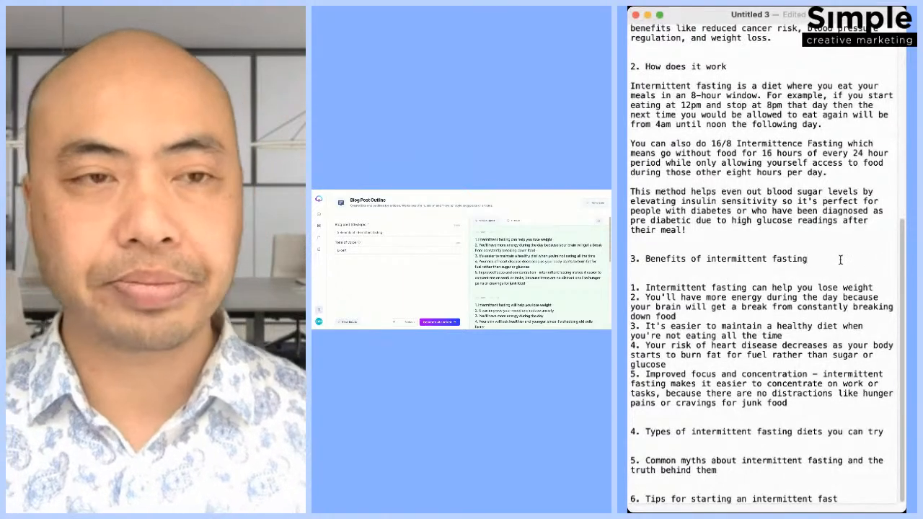
pyautogui.press('Return')
pyautogui.write('There are')
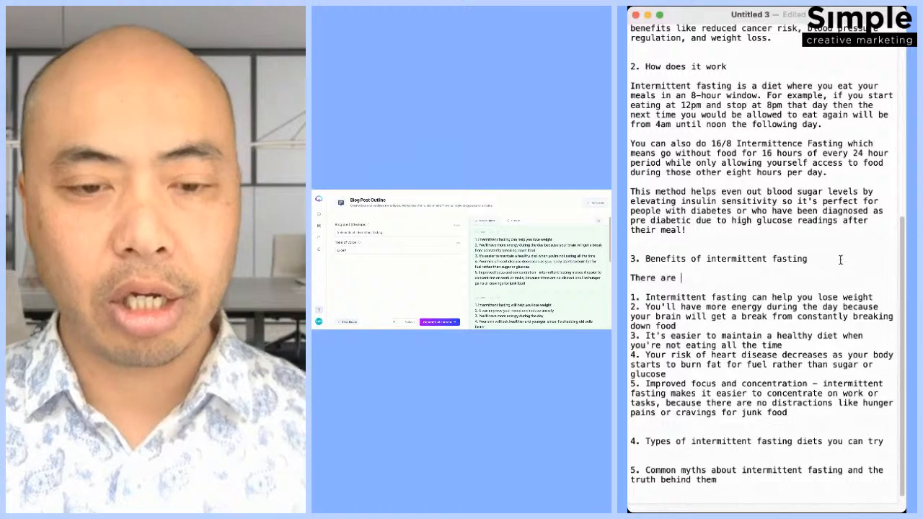
pyautogui.write(' multipl')
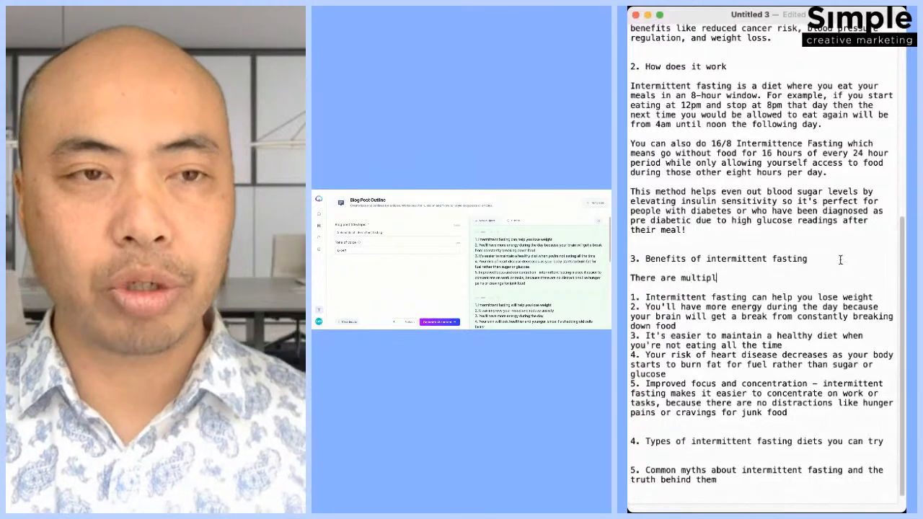
pyautogui.write('e benefits of interm')
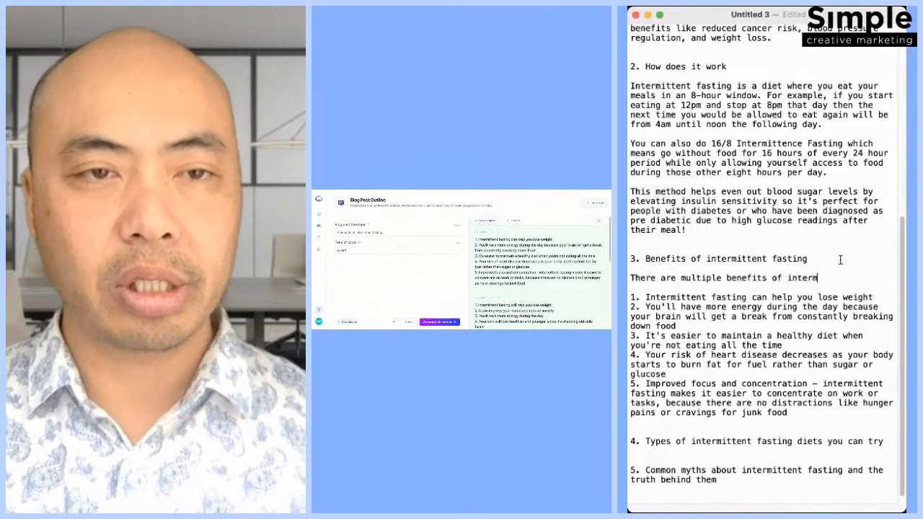
pyautogui.write('ittent fas')
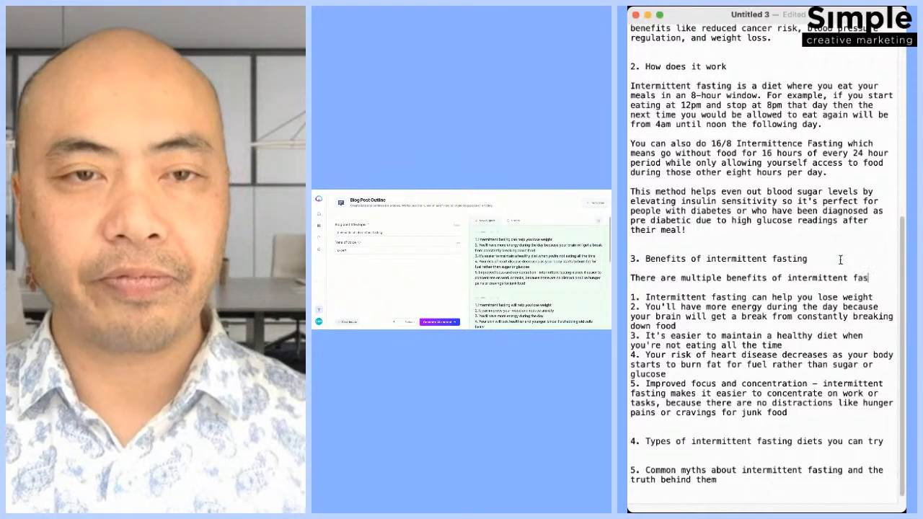
pyautogui.write('ting that have been reported')
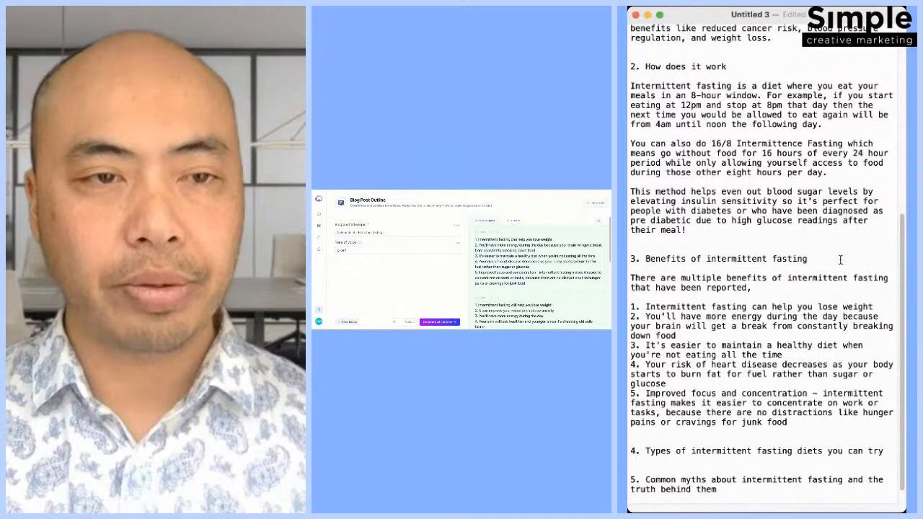
pyautogui.write(', n')
pyautogui.write('ncluding:')
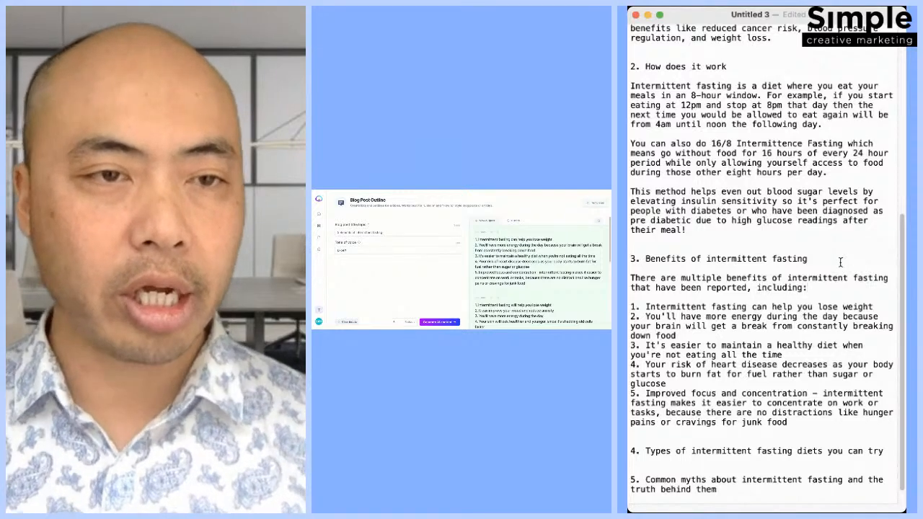
# - Replace the numbers of the first two benefits with dashes and put a blank line after each
pyautogui.click(874, 306)
pyautogui.press('Return')
pyautogui.click(733, 345)
pyautogui.press('Return')
pyautogui.click(640, 306)
pyautogui.moveTo(641, 306); pyautogui.dragTo(631, 325)
pyautogui.write('-')
pyautogui.write('-')
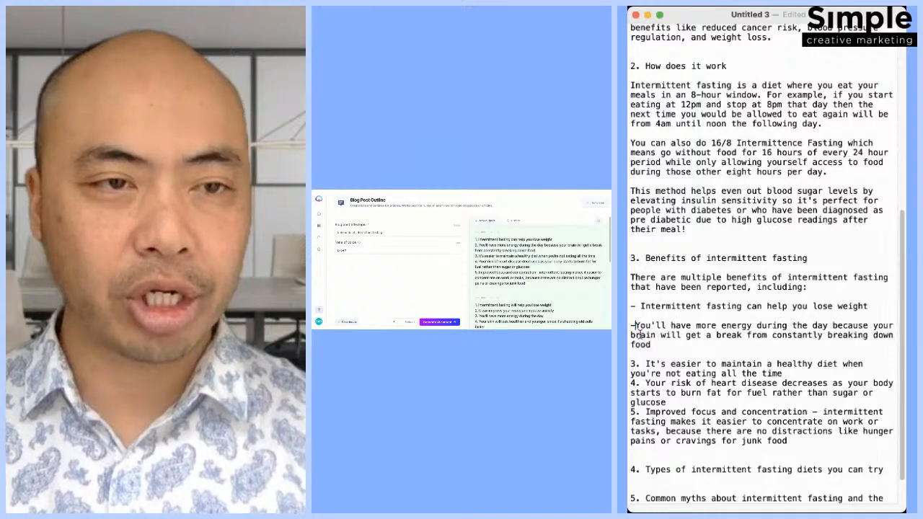
# - Replace the numbers of benefits 3, 4 and 5 with dashes and separate these items with blank lines
pyautogui.moveTo(645, 364); pyautogui.dragTo(630, 386)
pyautogui.write('-')
pyautogui.press('Return')
pyautogui.write('-')
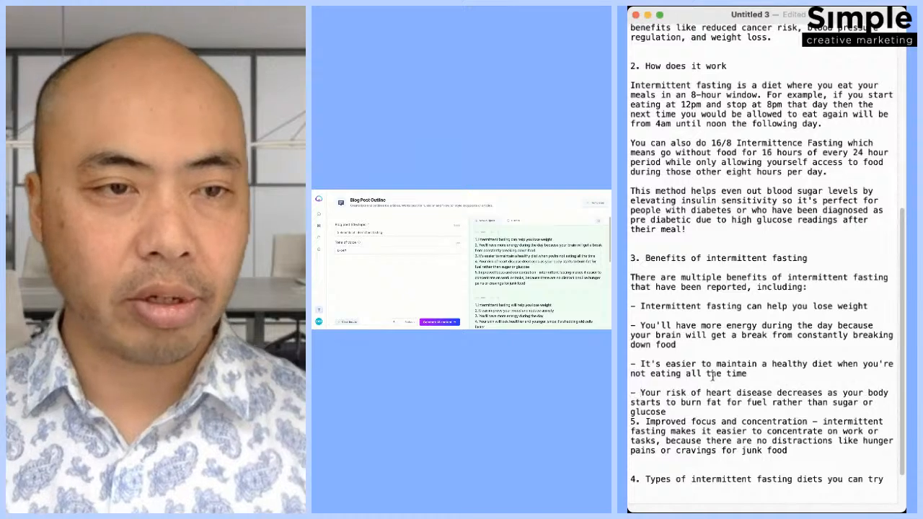
pyautogui.click(642, 422)
pyautogui.press('BackSpace')
pyautogui.press('BackSpace')
pyautogui.write('-')
pyautogui.press('Left')
pyautogui.press('Return')
# - In the last benefit, replace the dash after "Improved focus and concentration" with a period and capitalize "Intermittent"
pyautogui.scroll(-1, 736, 376)
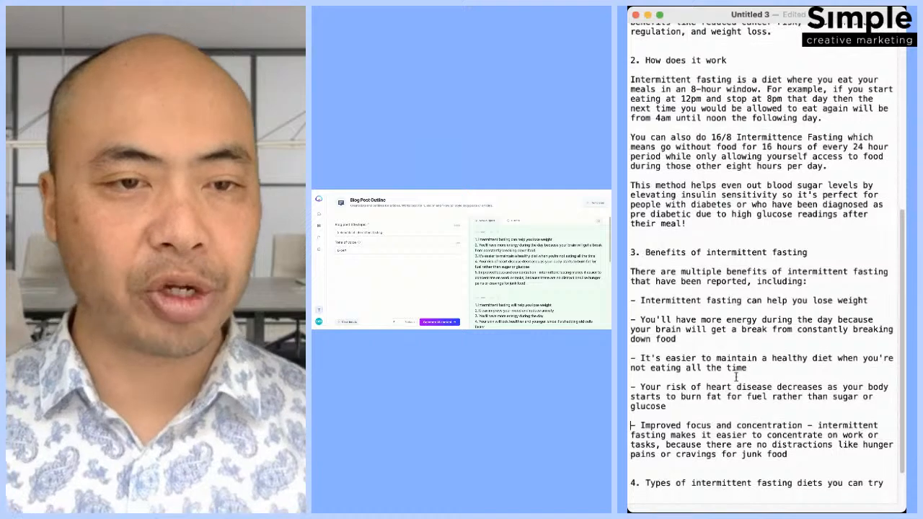
pyautogui.moveTo(813, 410); pyautogui.dragTo(804, 410)
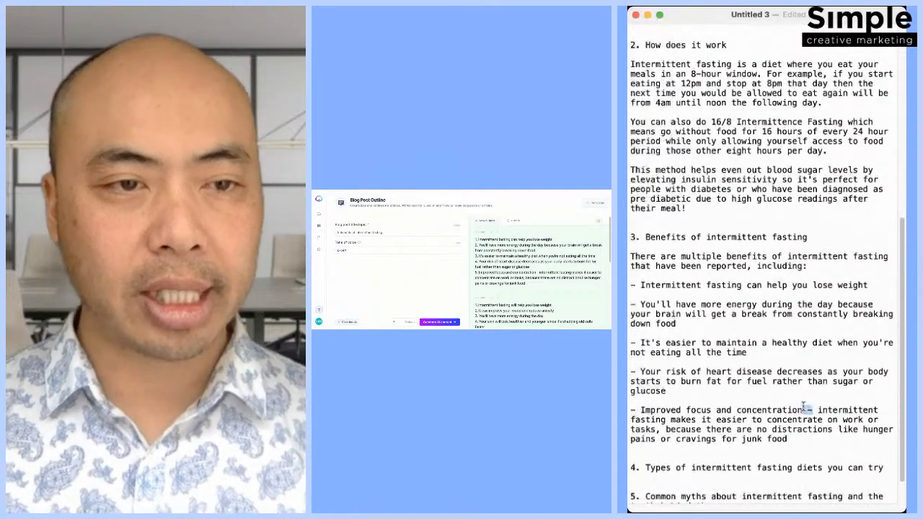
pyautogui.write('.')
pyautogui.press('Right')
pyautogui.hotkey('shift', 'Right')
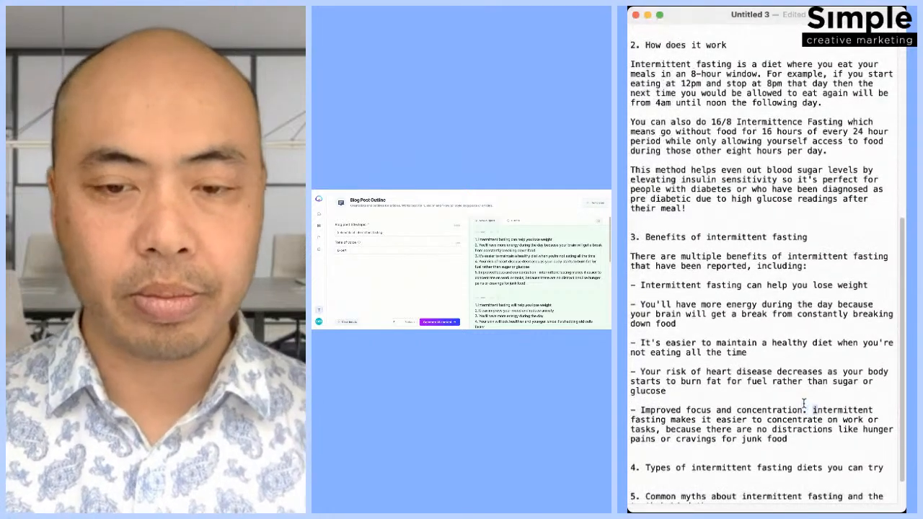
pyautogui.write('I')
# - Copy the section 4 heading text "Types of intermittent fasting diets you can try" without its number
pyautogui.scroll(-1, 803, 396)
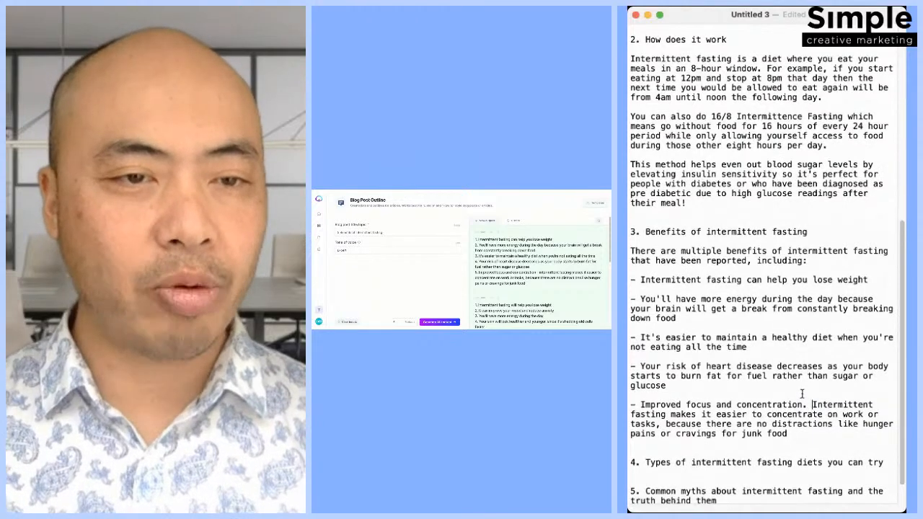
pyautogui.scroll(-3, 802, 393)
pyautogui.moveTo(703, 485); pyautogui.dragTo(862, 510)
pyautogui.click(776, 426)
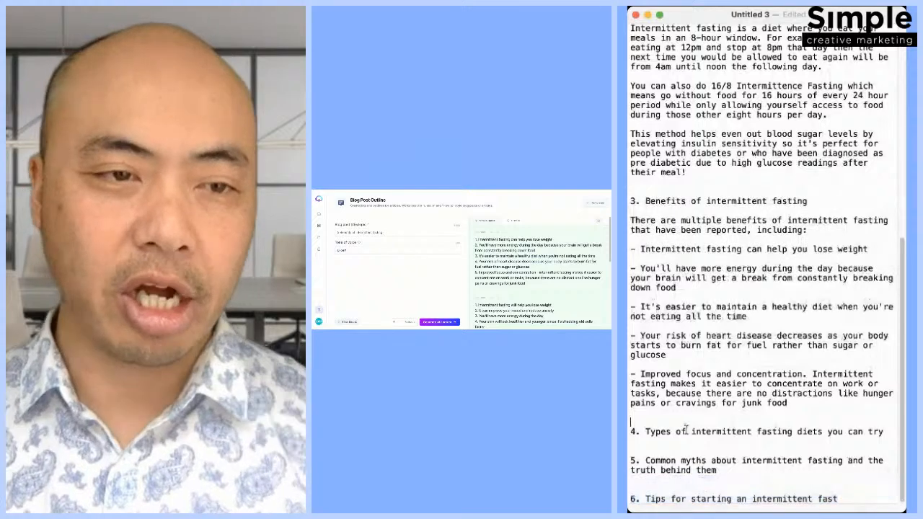
pyautogui.moveTo(645, 431); pyautogui.dragTo(886, 432)
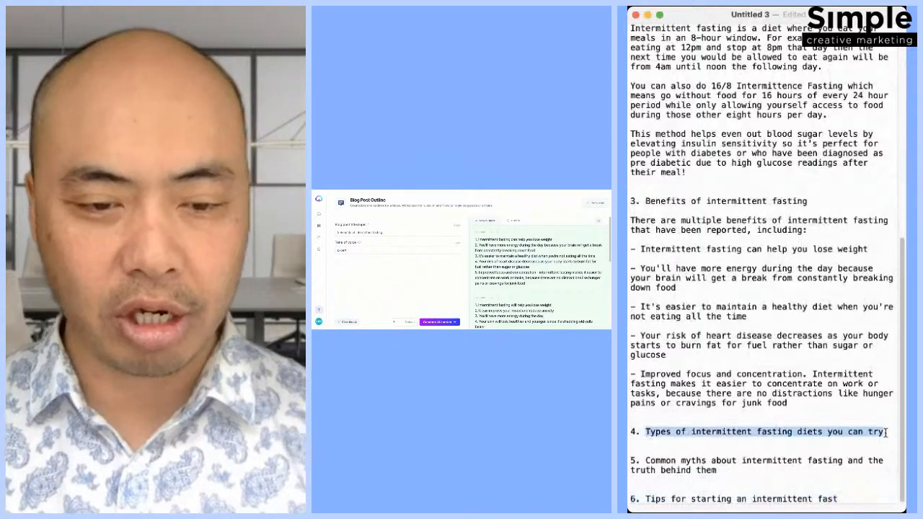
pyautogui.click(752, 432)
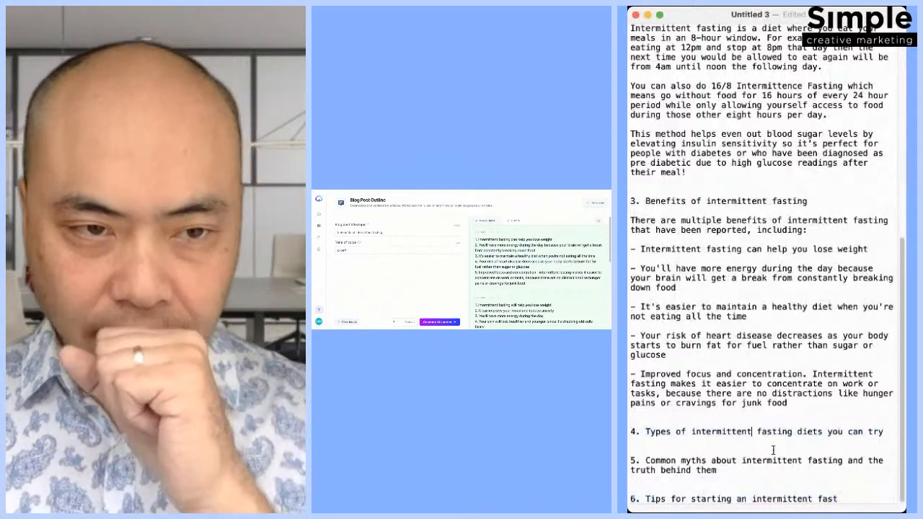
pyautogui.click(700, 437)
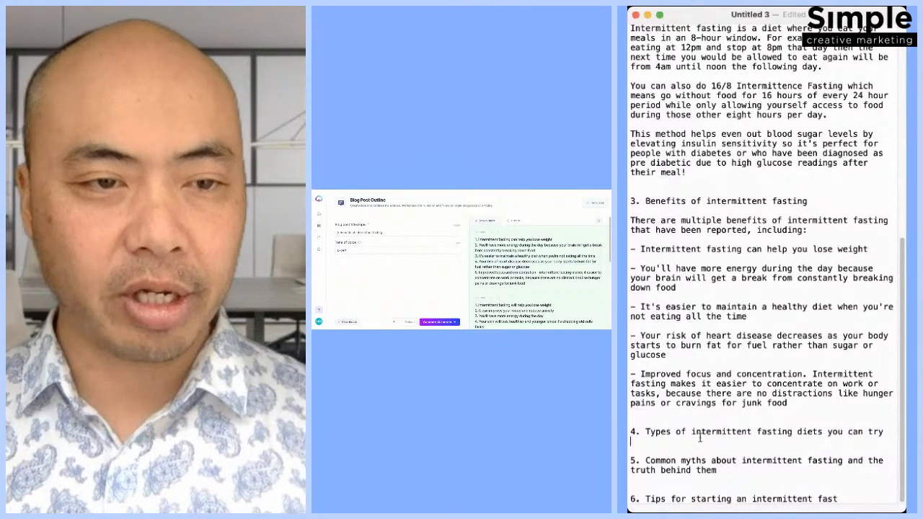
pyautogui.moveTo(683, 459); pyautogui.dragTo(888, 431)
pyautogui.hotkey('ctrl', 'c')
pyautogui.click(666, 440)
pyautogui.click(810, 407)
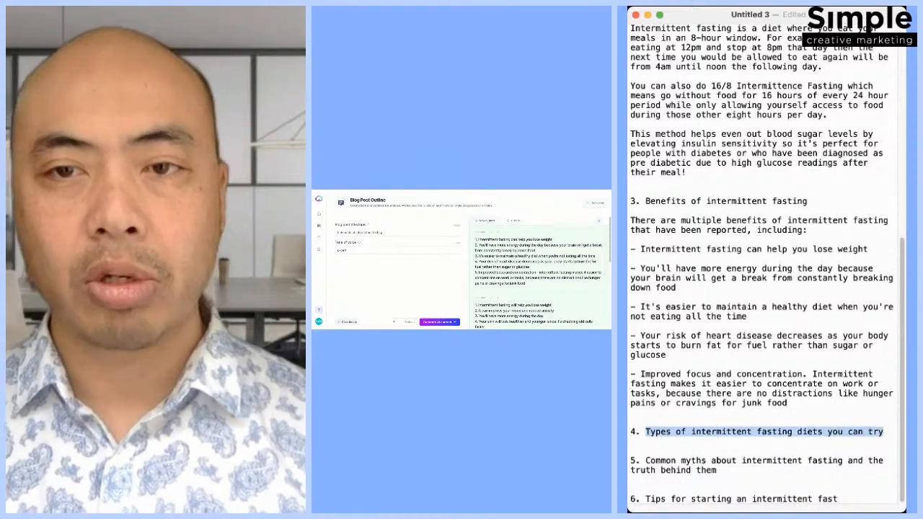
# - In Jarvis, open the Content improver template, replace the content with "Types of intermittent fasting diets you can try" and generate AI content
pyautogui.click(383, 232)
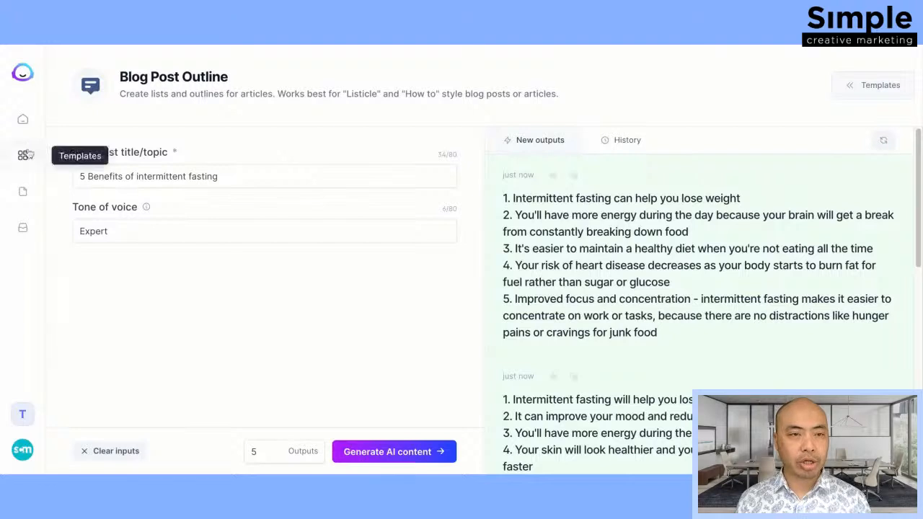
pyautogui.click(236, 175)
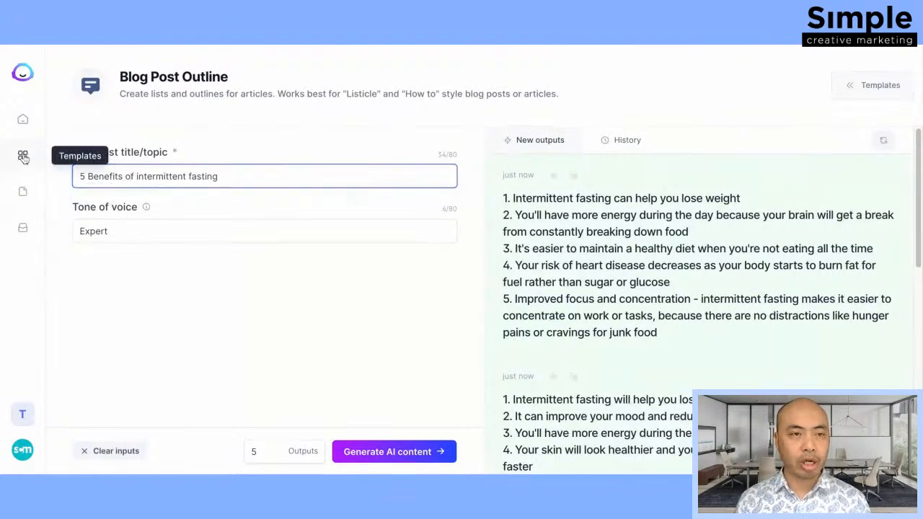
pyautogui.click(23, 157)
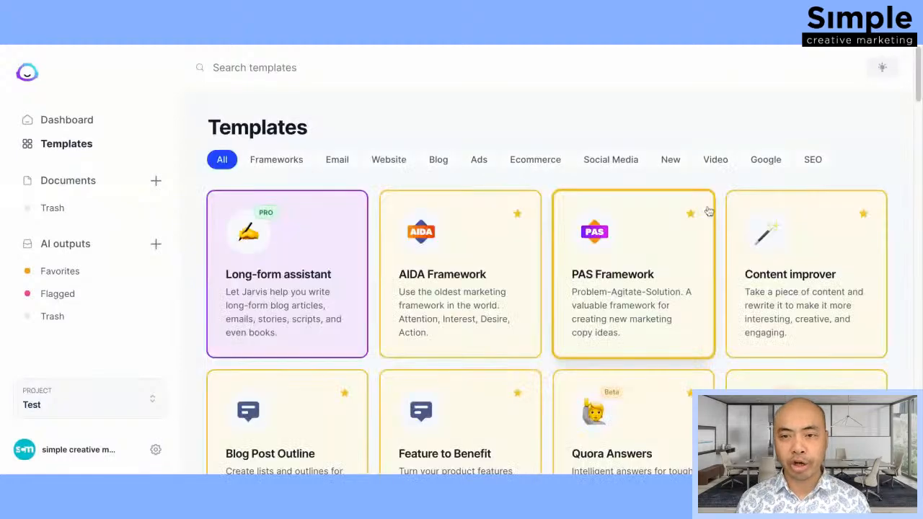
pyautogui.click(792, 252)
pyautogui.tripleClick(294, 201)
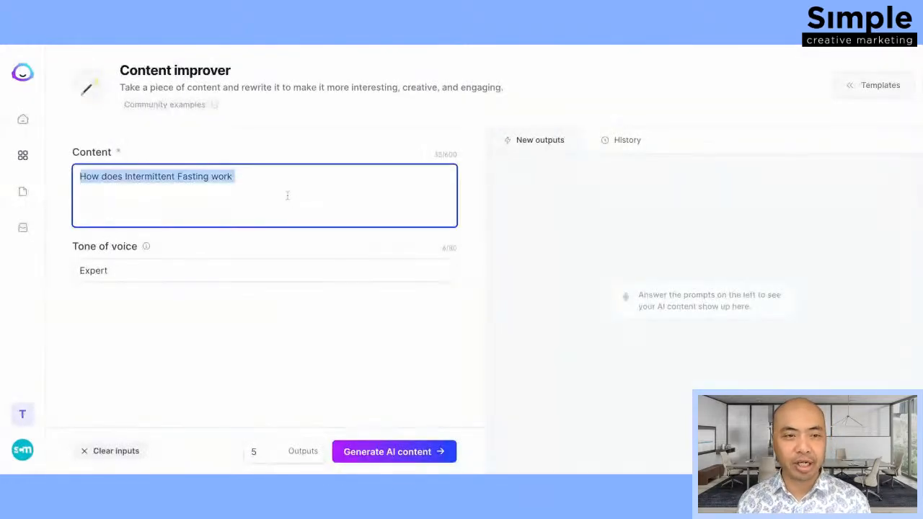
pyautogui.hotkey('ctrl', 'v')
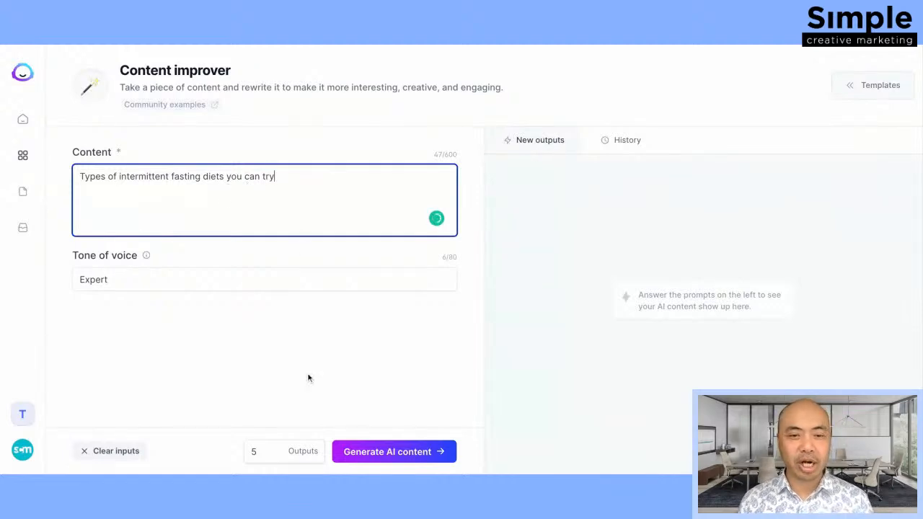
pyautogui.click(385, 452)
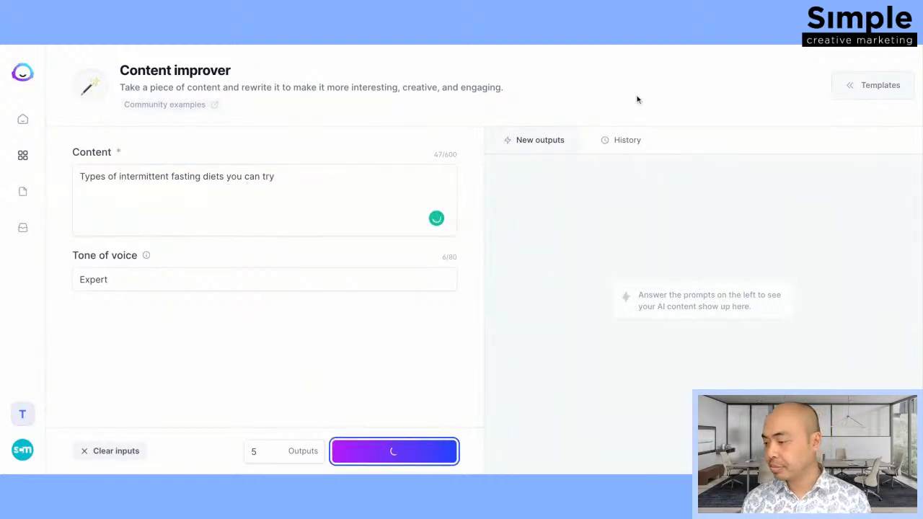
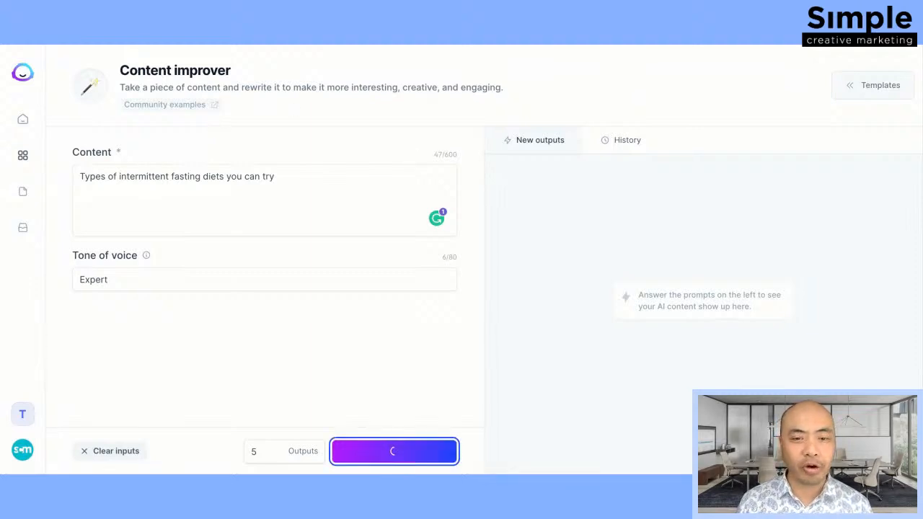
# - Reload the stalled Content improver page and generate the AI content for the intermittent fasting diet types again
pyautogui.tripleClick(344, 198)
pyautogui.click(343, 198)
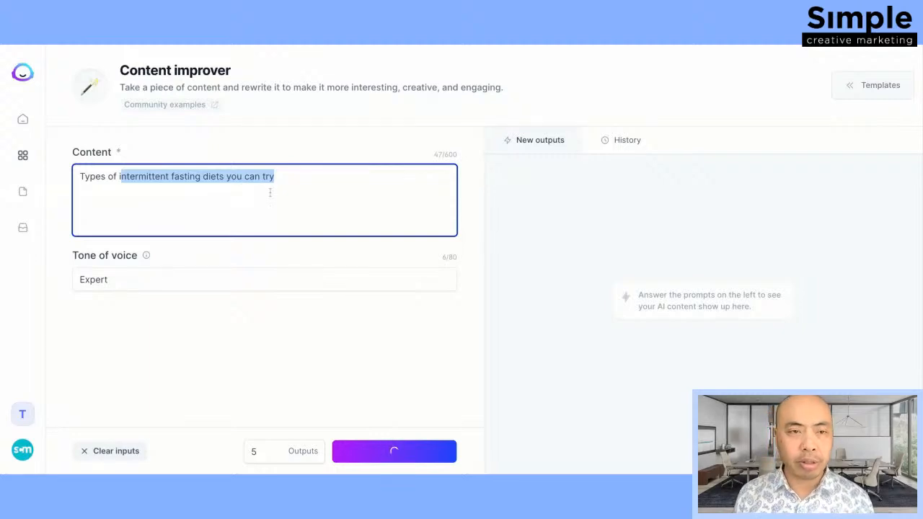
pyautogui.click(234, 207)
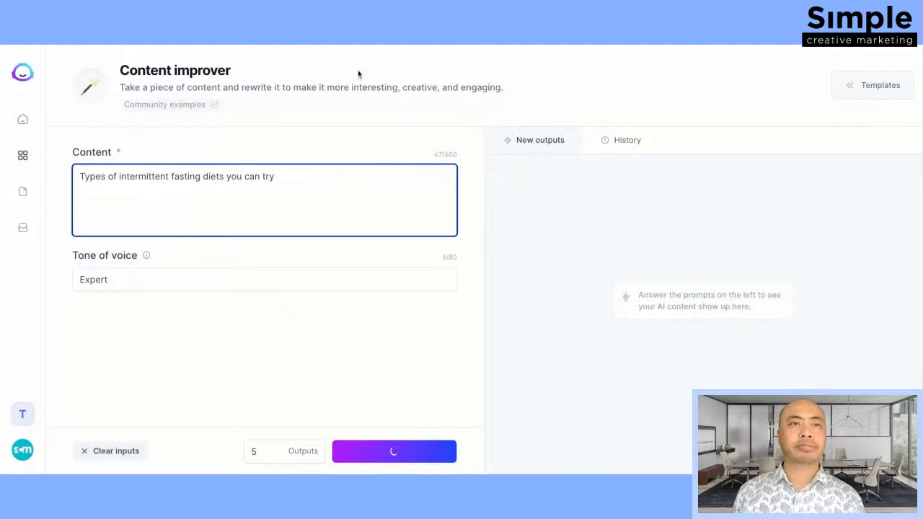
pyautogui.press('super+r')
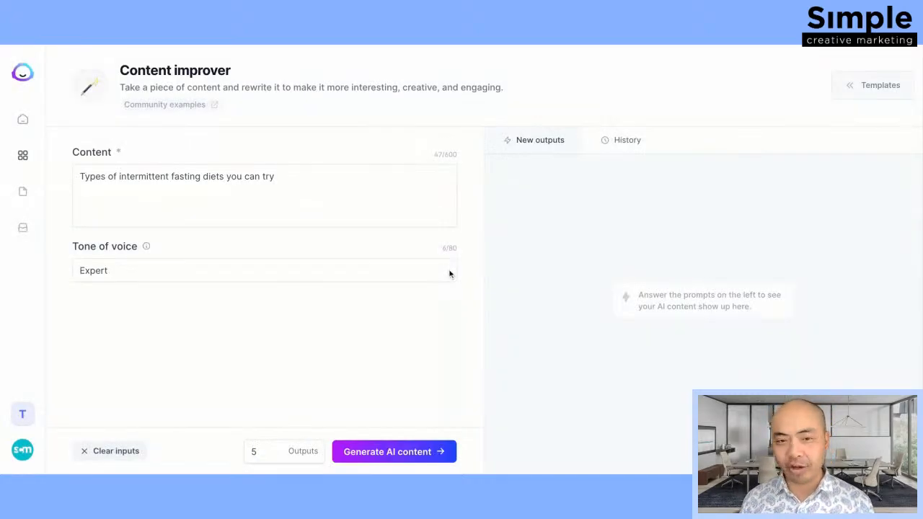
pyautogui.click(283, 202)
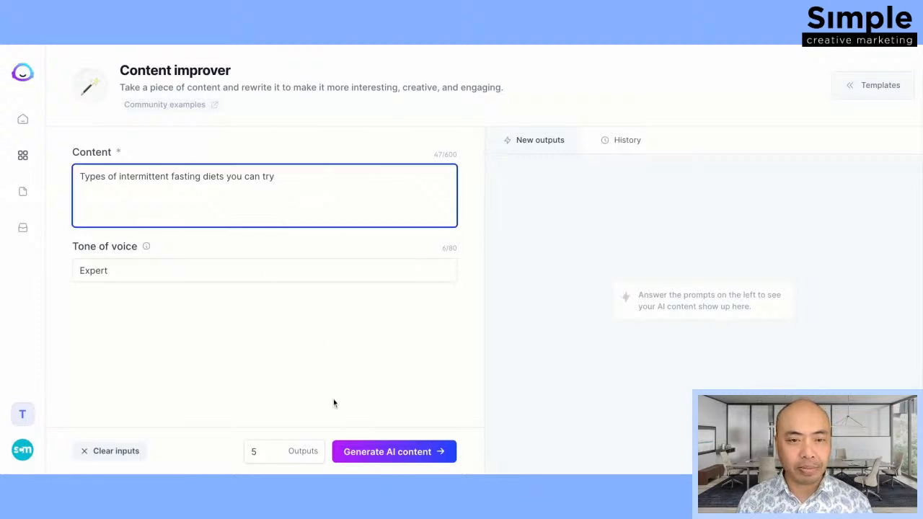
pyautogui.click(404, 455)
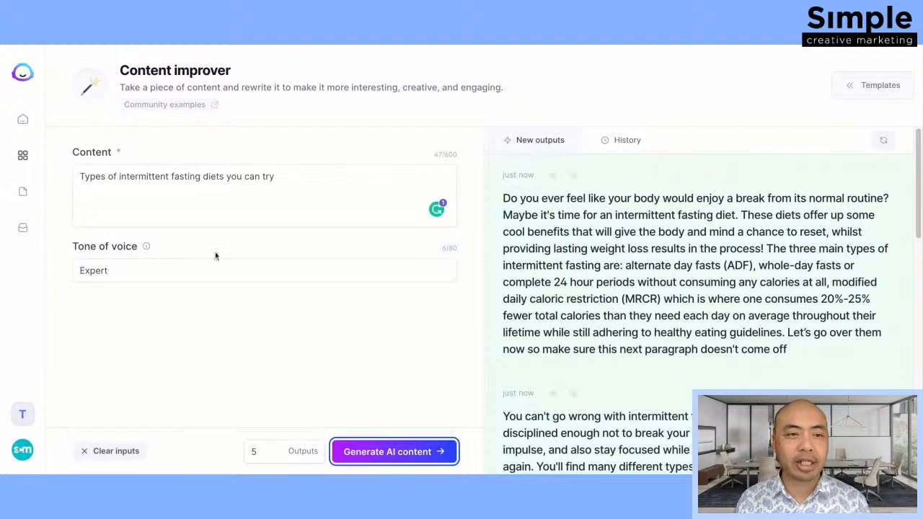
# - Look through the generated outputs, copy the first one and paste it under "4. Types of intermittent fasting diets you can try" in the text document
pyautogui.click(314, 181)
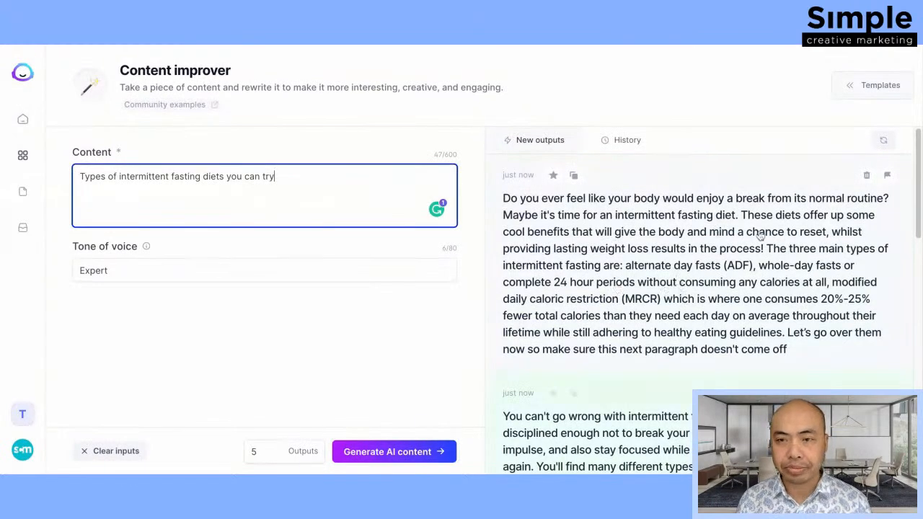
pyautogui.scroll(-1, 765, 256)
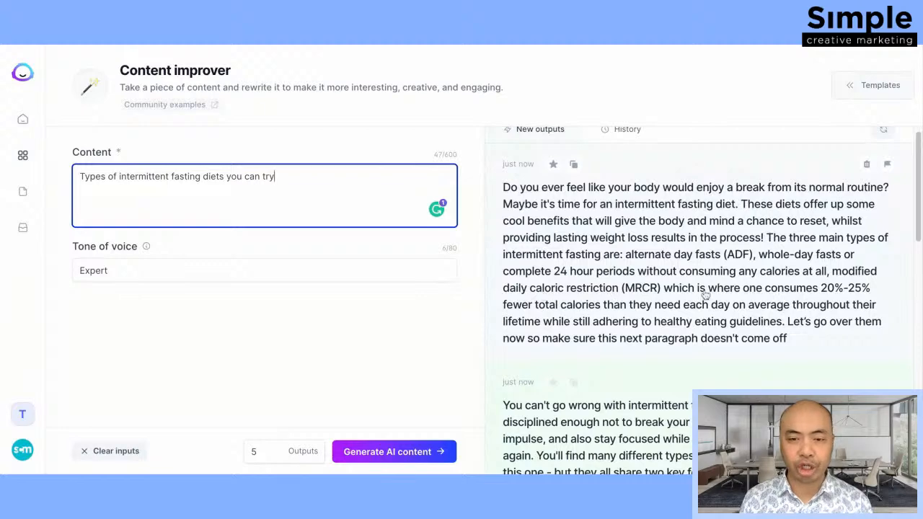
pyautogui.scroll(-1, 743, 277)
pyautogui.scroll(-5, 743, 278)
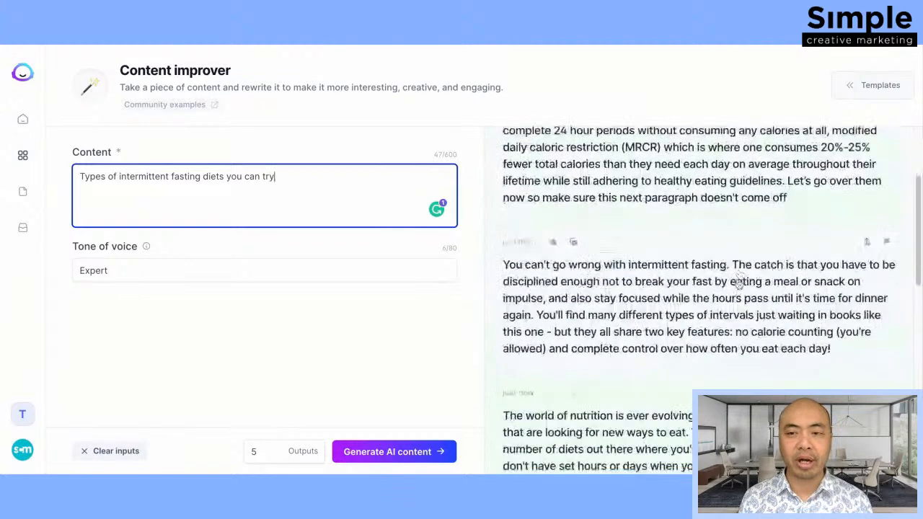
pyautogui.scroll(-3, 739, 287)
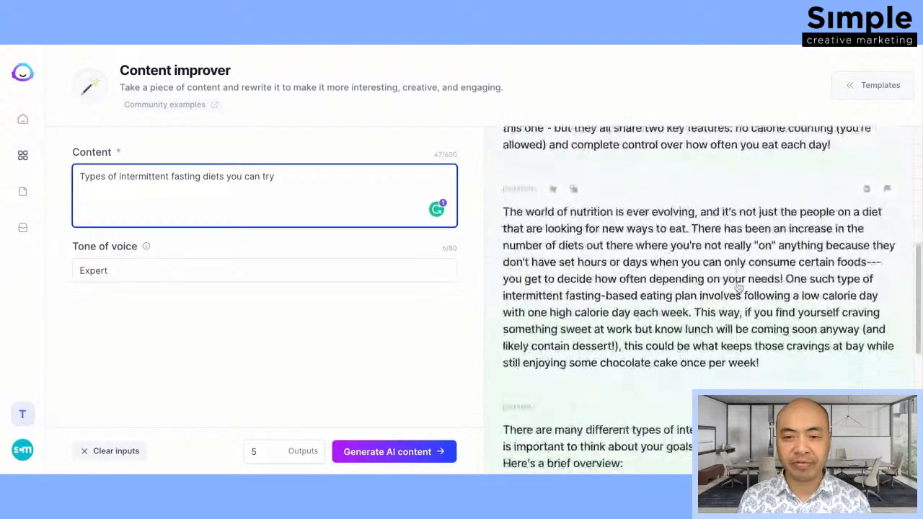
pyautogui.scroll(8, 739, 287)
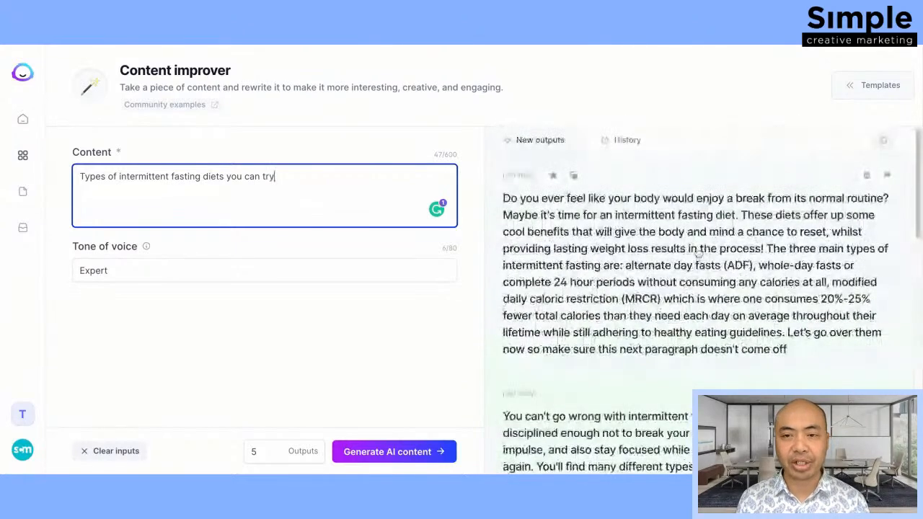
pyautogui.click(574, 176)
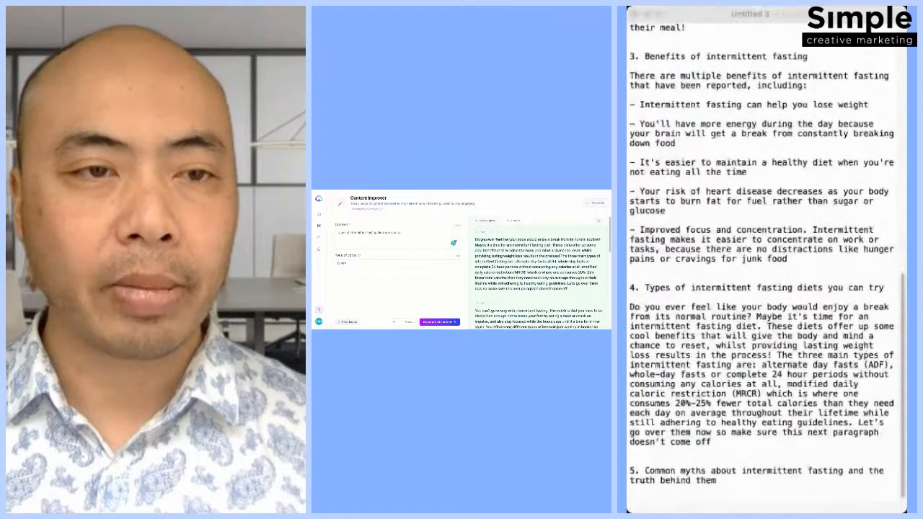
# - Split the pasted section 4 text into separate paragraphs before "Maybe it's time" and before "These diets offer up"
pyautogui.click(711, 317)
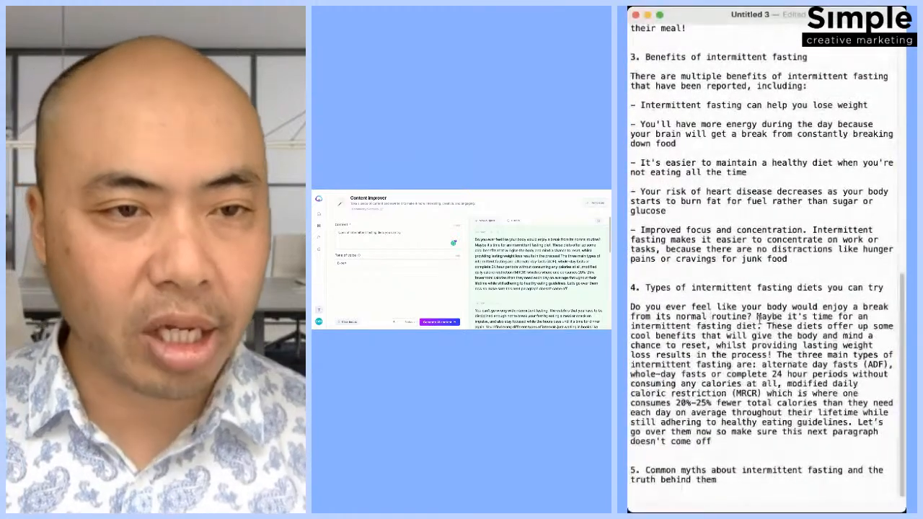
pyautogui.click(756, 317)
pyautogui.press('Return')
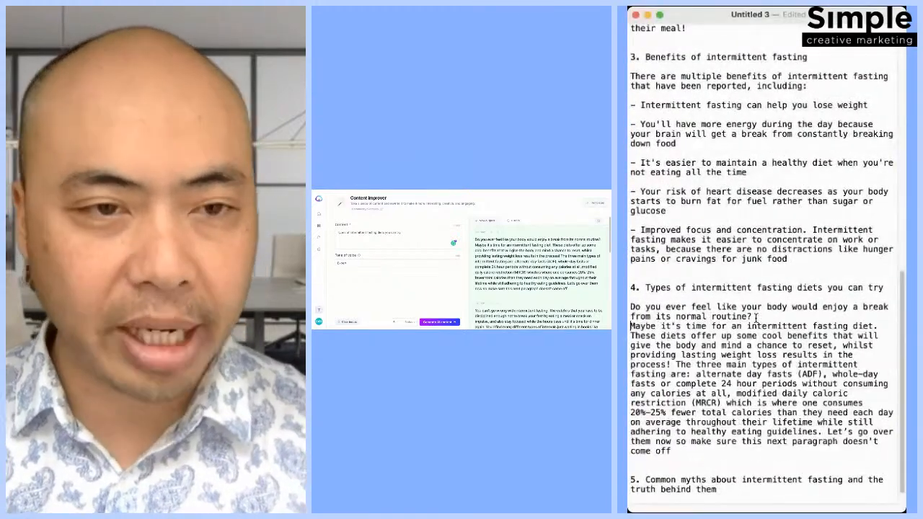
pyautogui.press('Return')
pyautogui.click(883, 335)
pyautogui.press('Return')
pyautogui.press('Return')
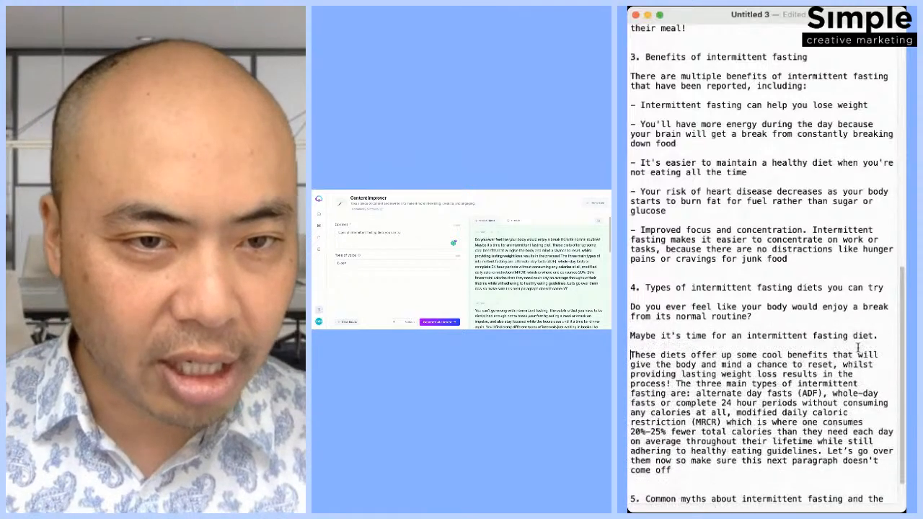
# - Start new paragraphs at "The three main types of intermittent fasting are:" and at "Let's go over them now"
pyautogui.click(673, 379)
pyautogui.press('Return')
pyautogui.press('Return')
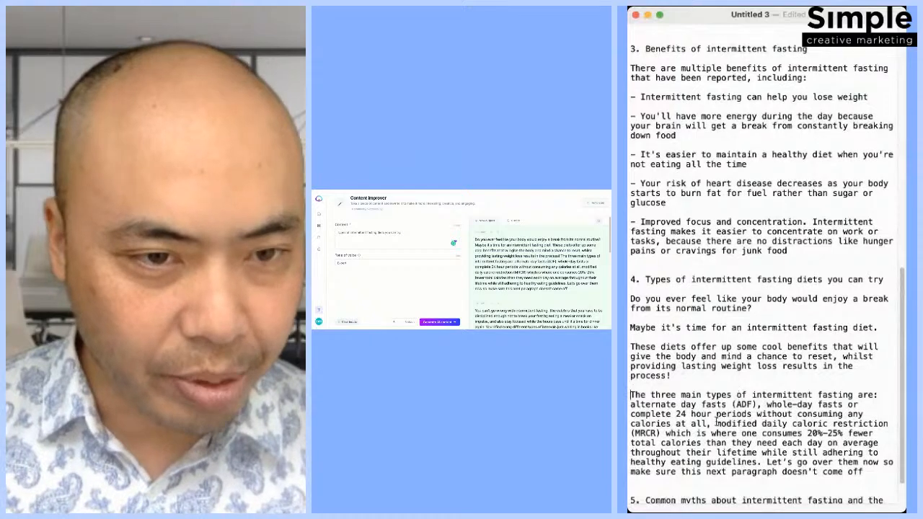
pyautogui.click(767, 462)
pyautogui.press('Return')
pyautogui.press('Return')
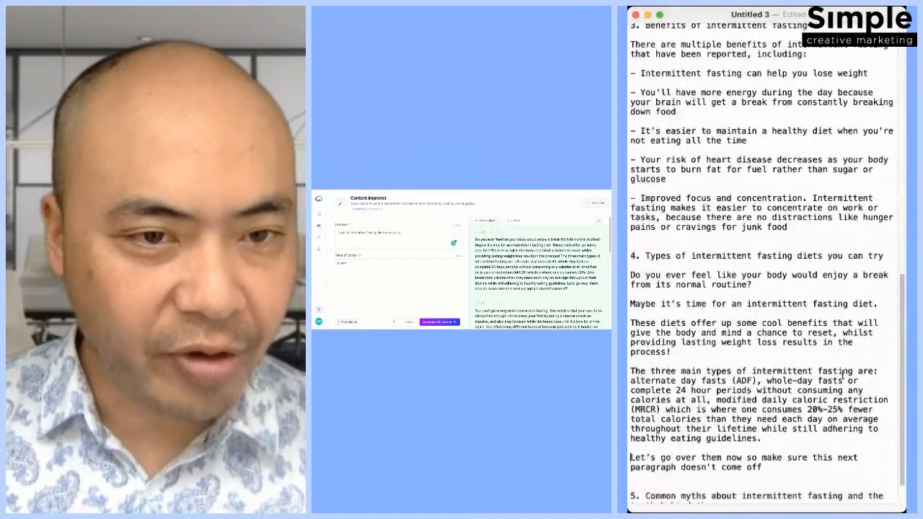
# - Put "alternate day fasts (ADF)" on a new dash bullet line, separated by a blank line from "The three main types of intermittent fasting are:"
pyautogui.click(880, 371)
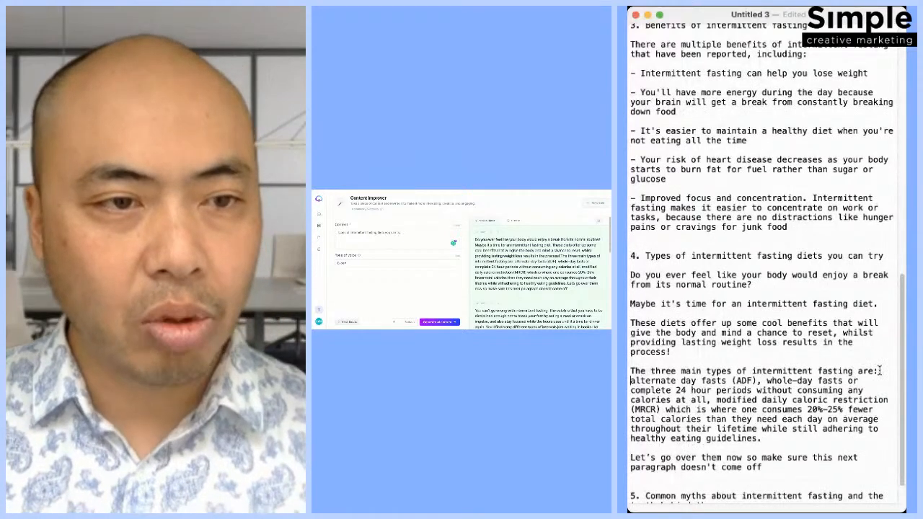
pyautogui.write('-')
pyautogui.press('Left')
pyautogui.press('Left')
pyautogui.press('Return')
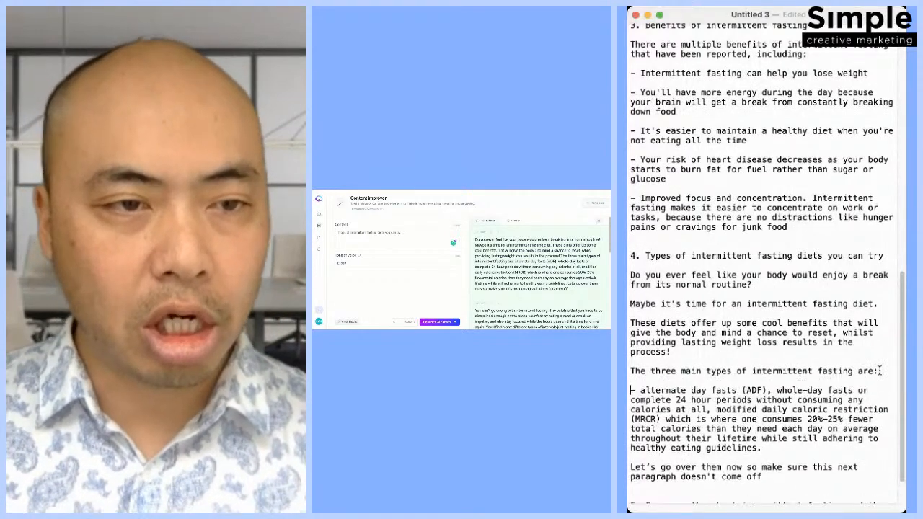
# - Split "whole-day fasts or" and "complete 24 hour periods" into their own dash bullets and add a comma after "whole-day fasts"
pyautogui.click(778, 391)
pyautogui.press('Return')
pyautogui.write('-')
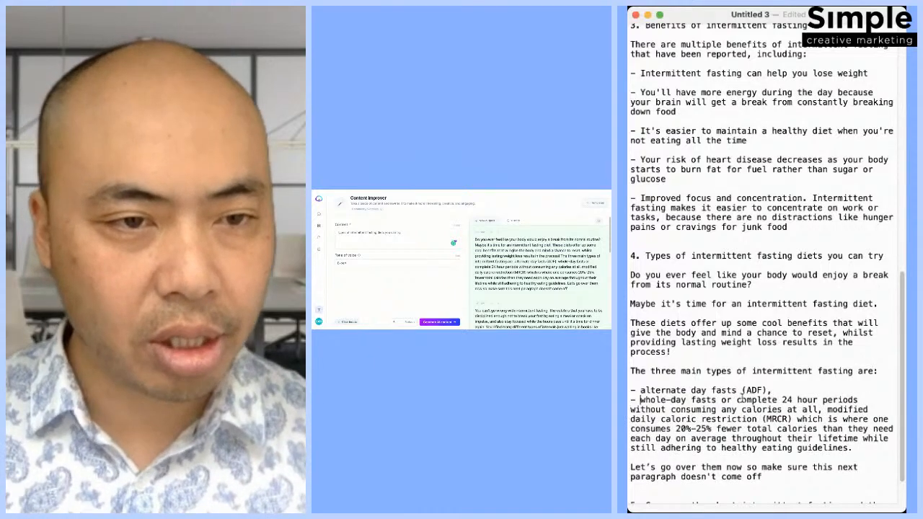
pyautogui.click(737, 400)
pyautogui.press('Return')
pyautogui.write('-')
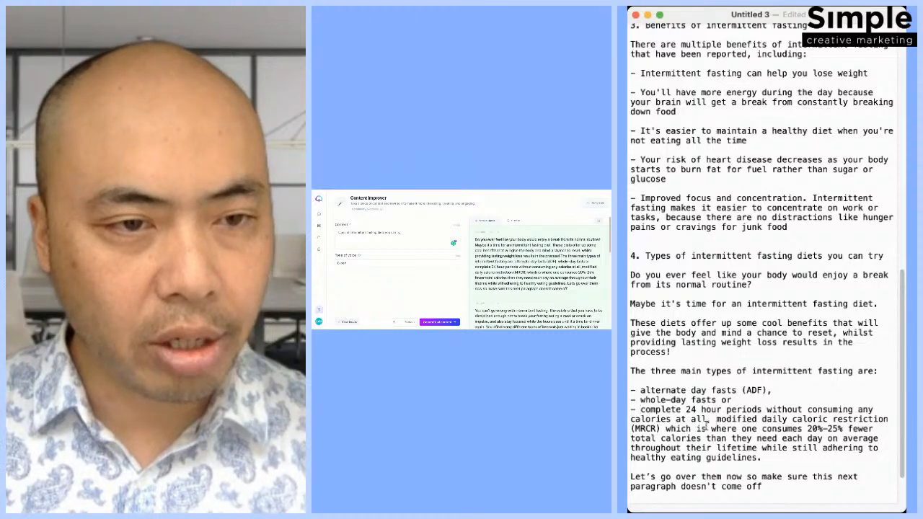
pyautogui.click(716, 401)
pyautogui.write(',')
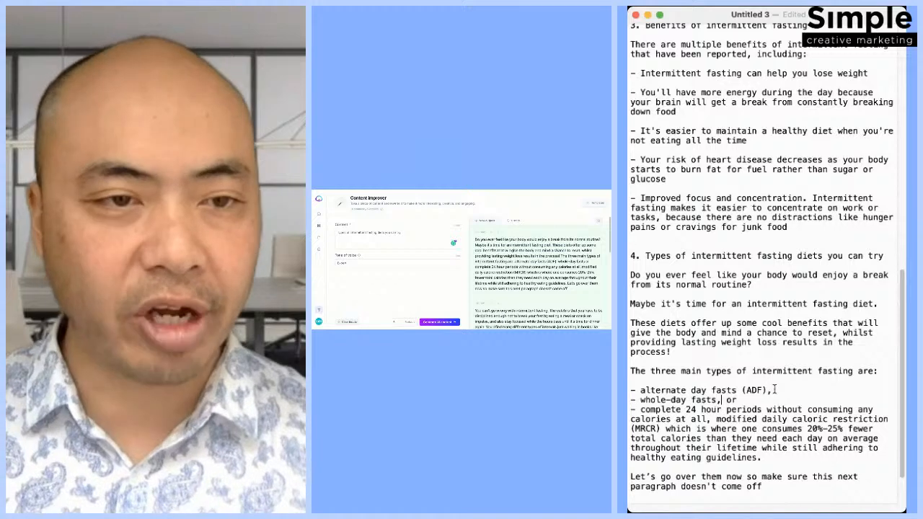
# - Delete the closing paragraph "Let's go over them now so make sure this next paragraph doesn't come off" from section 4
pyautogui.click(774, 390)
pyautogui.scroll(-2, 774, 364)
pyautogui.tripleClick(641, 422)
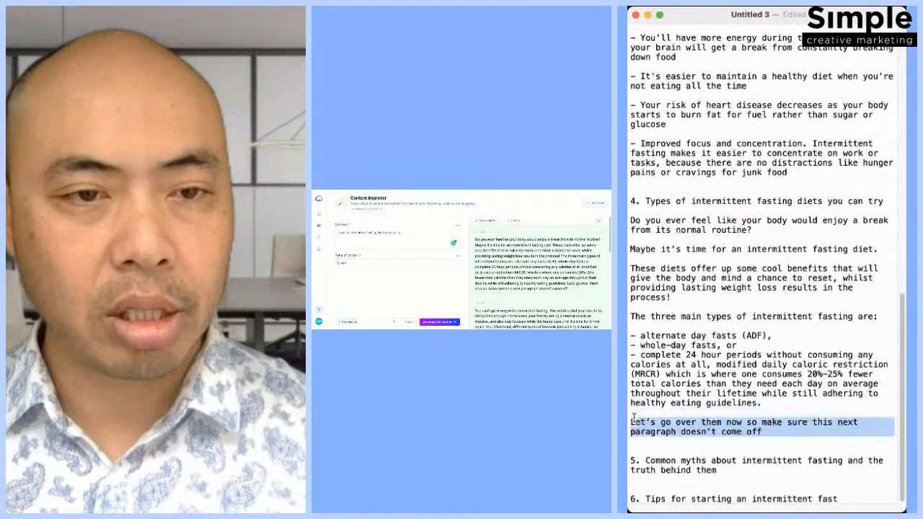
pyautogui.press('BackSpace')
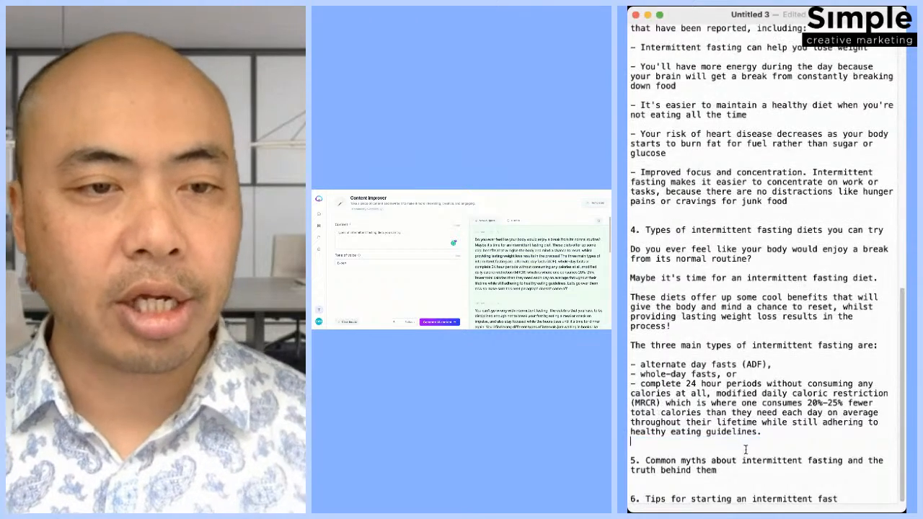
# - Copy the heading "Common myths about intermittent fasting and the truth behind them" into the Content improver's content and generate five AI outputs
pyautogui.moveTo(732, 469); pyautogui.dragTo(646, 462)
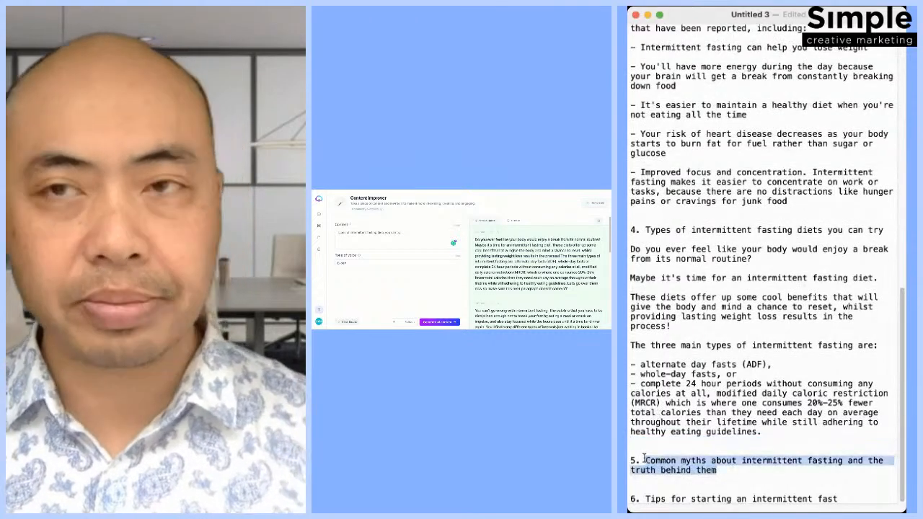
pyautogui.press('super+Tab')
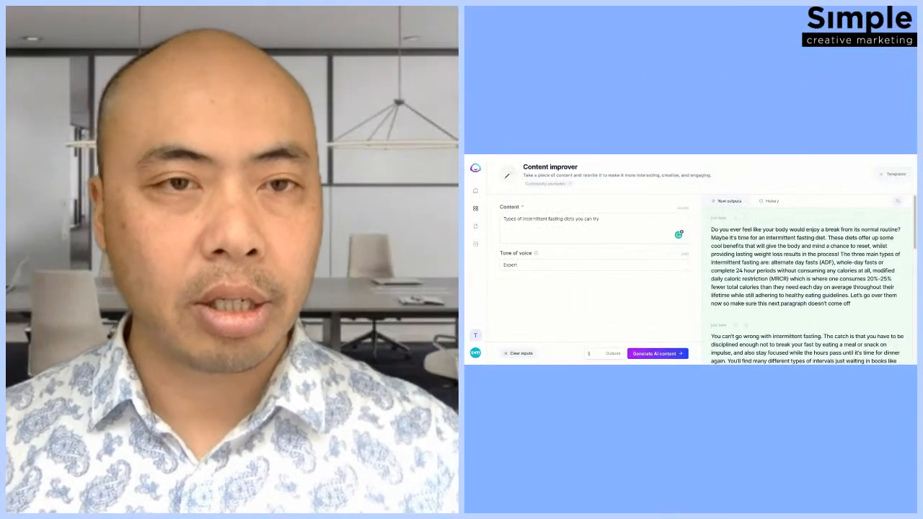
pyautogui.click(614, 238)
pyautogui.hotkey('ctrl', 'a')
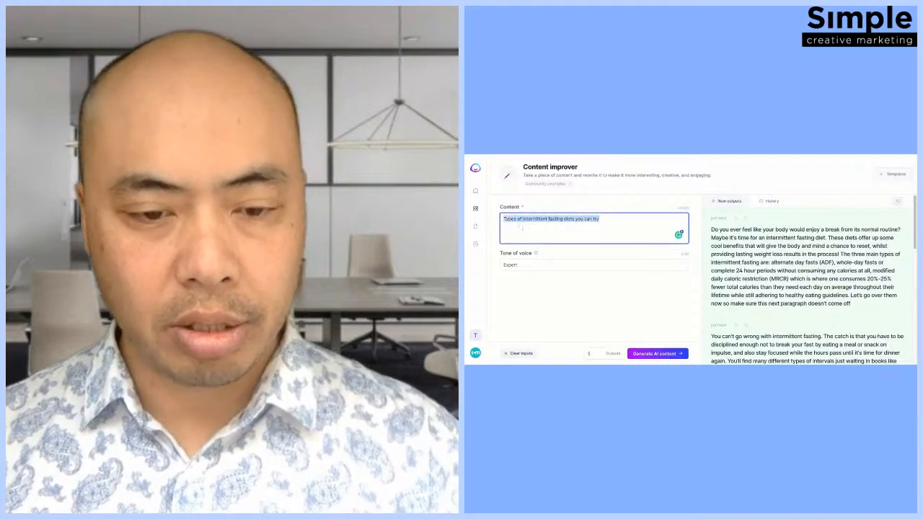
pyautogui.hotkey('ctrl', 'v')
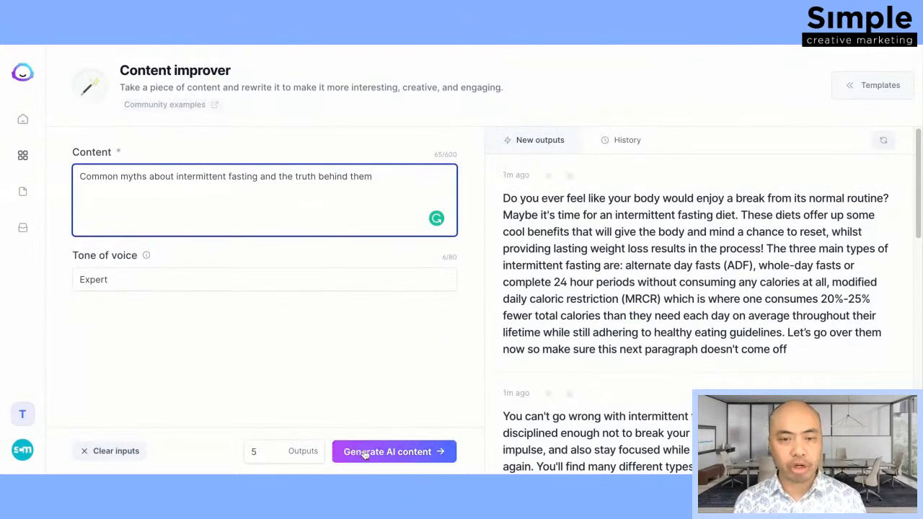
pyautogui.click(365, 453)
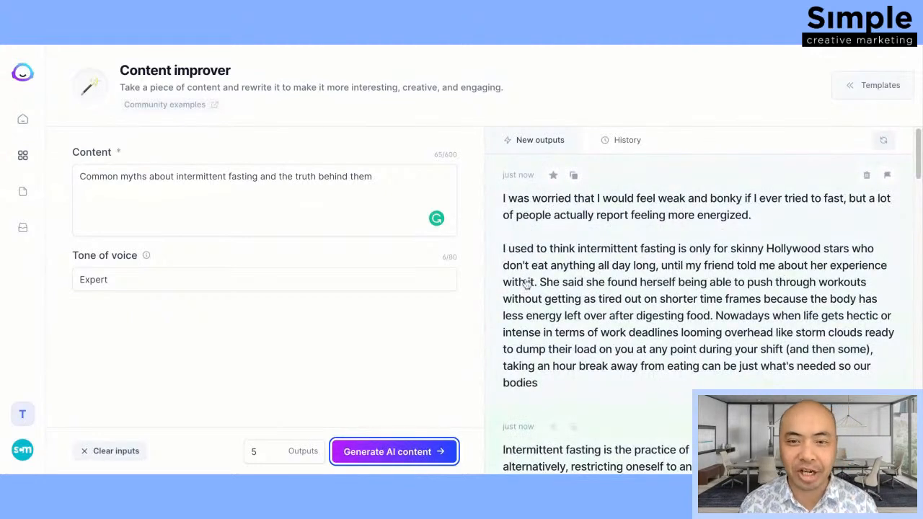
# - Read through the generated outputs about intermittent fasting myths to find one suitable for section 5
pyautogui.scroll(-1, 618, 232)
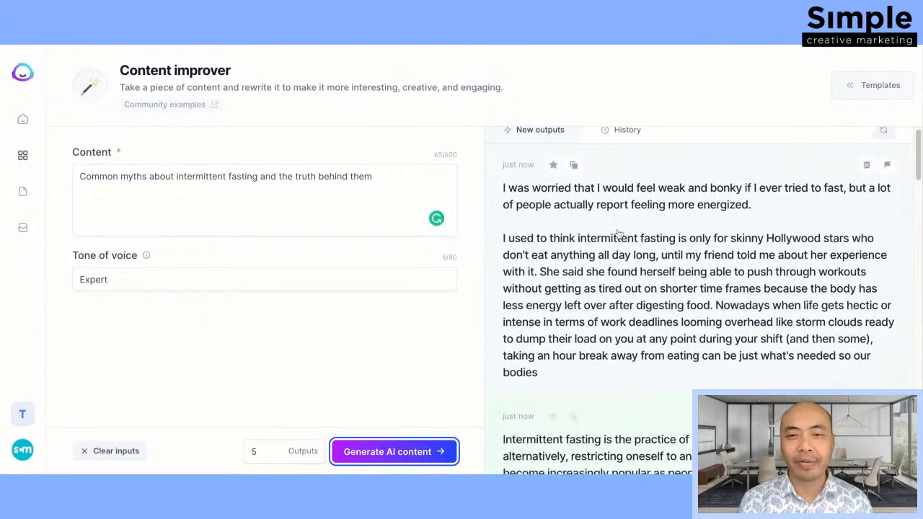
pyautogui.scroll(-1, 623, 253)
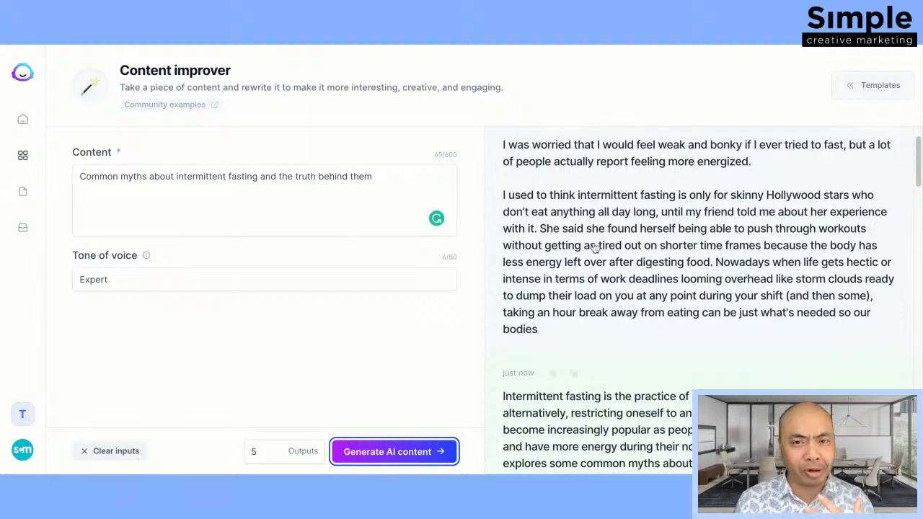
pyautogui.scroll(1, 597, 246)
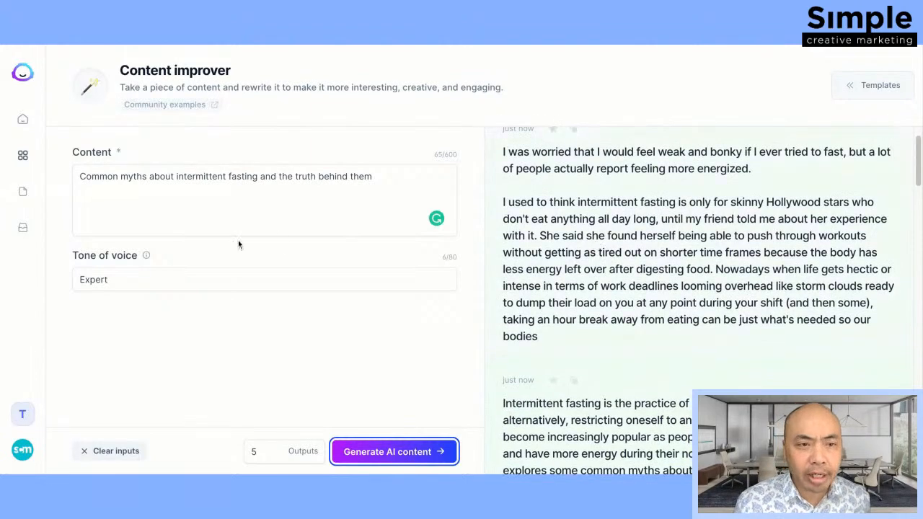
pyautogui.scroll(-2, 694, 278)
pyautogui.scroll(-2, 694, 278)
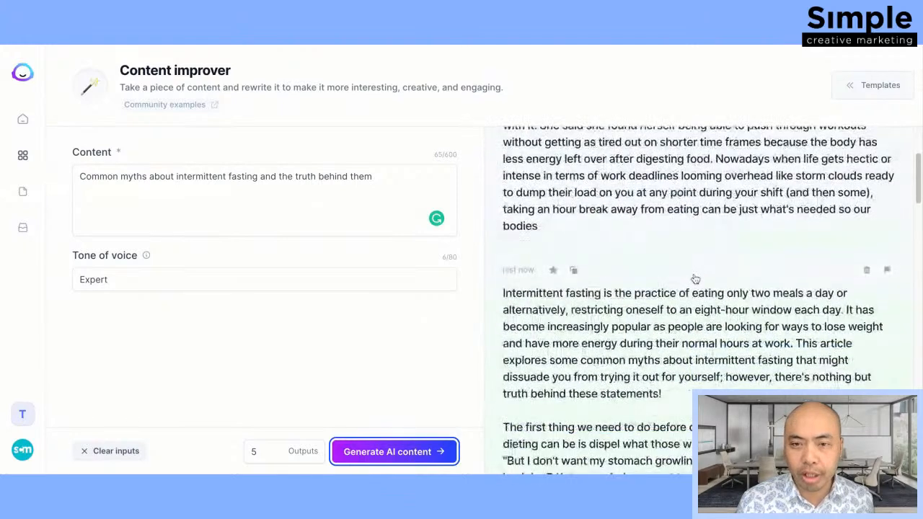
pyautogui.scroll(3, 695, 279)
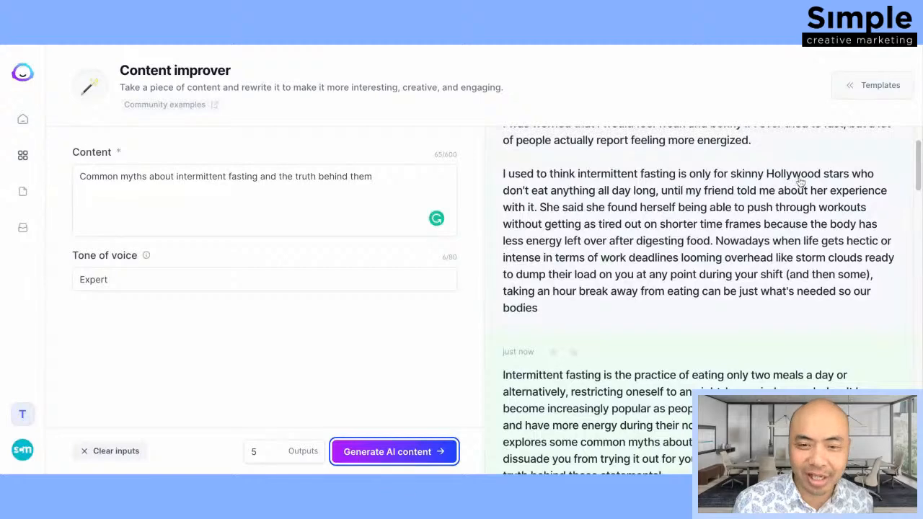
pyautogui.scroll(-3, 800, 192)
pyautogui.scroll(-3, 786, 218)
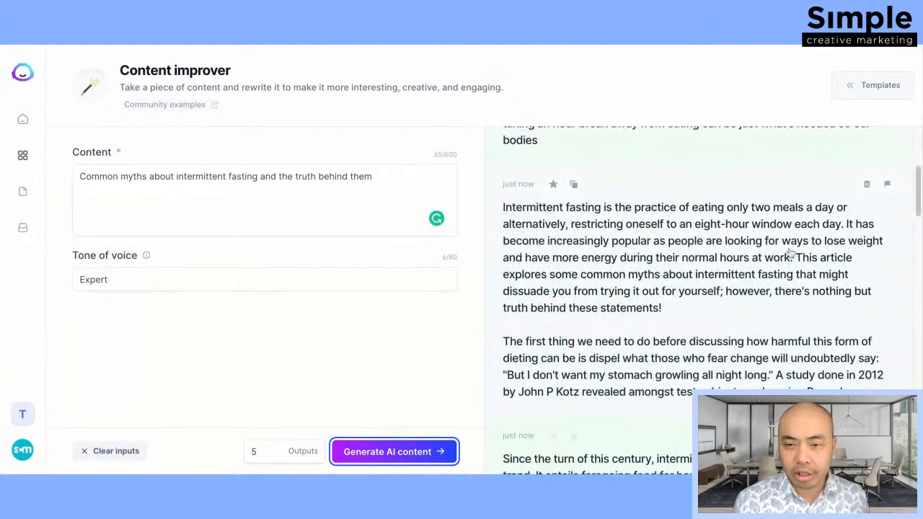
pyautogui.scroll(-2, 793, 255)
pyautogui.scroll(-2, 801, 261)
pyautogui.scroll(-2, 806, 264)
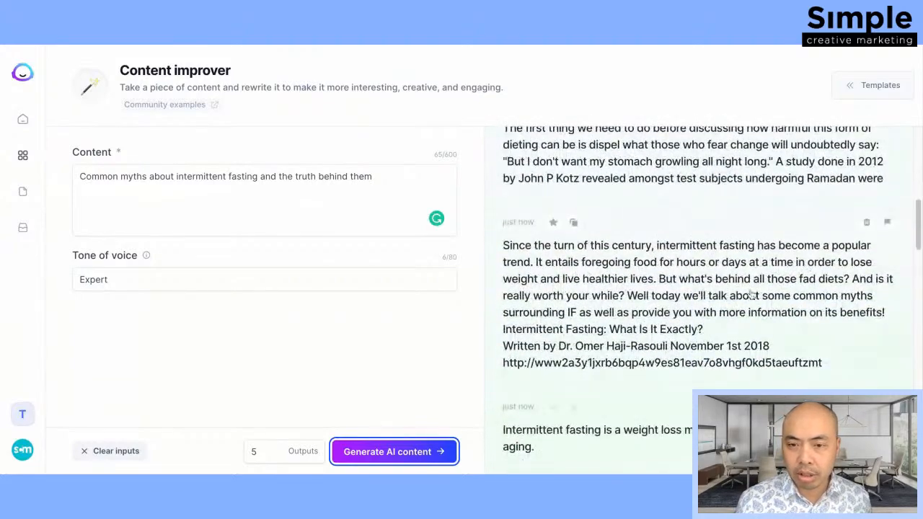
pyautogui.scroll(-3, 754, 289)
pyautogui.scroll(-4, 755, 287)
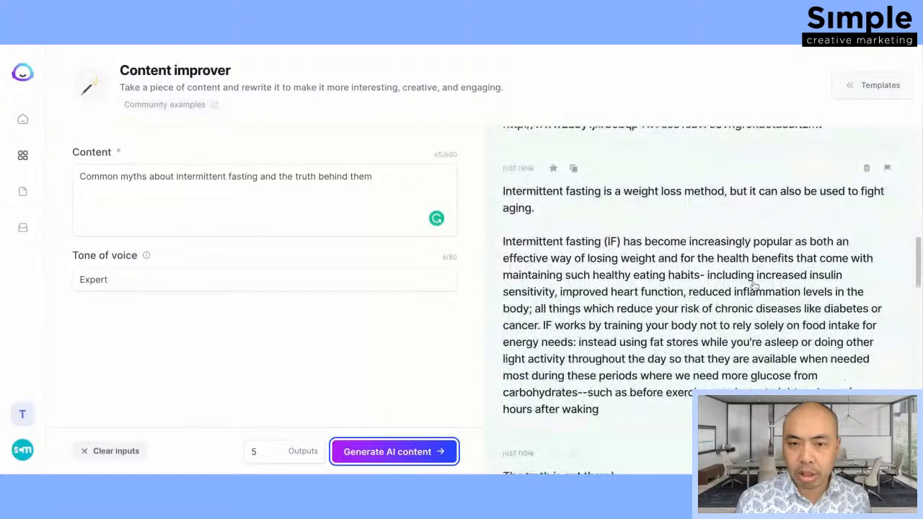
pyautogui.click(289, 181)
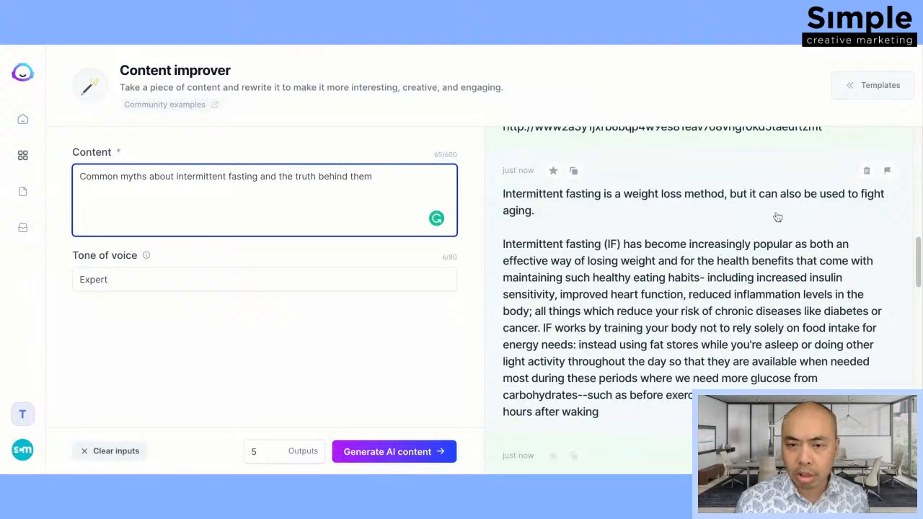
pyautogui.scroll(-3, 777, 216)
pyautogui.scroll(-5, 779, 220)
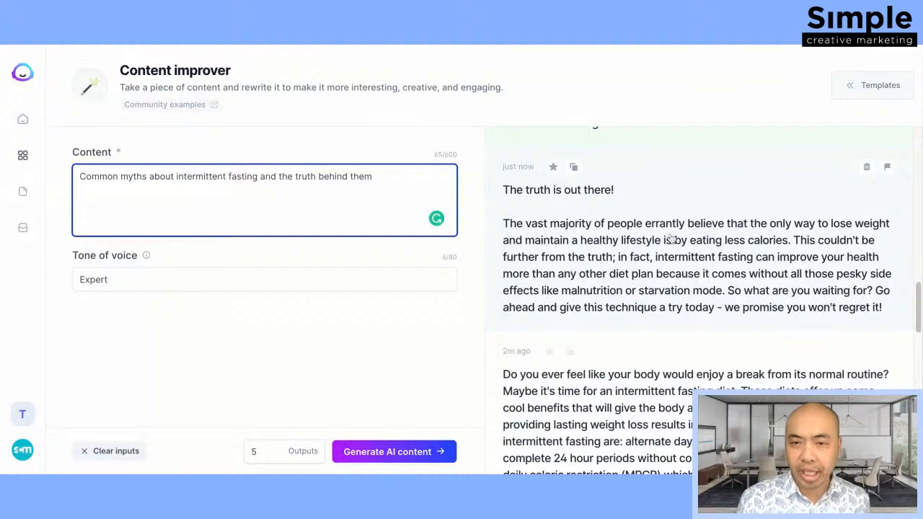
# - Copy the output beginning "The truth is out there!" and generate another set of outputs for the same myths heading
pyautogui.click(575, 167)
pyautogui.scroll(-1, 768, 261)
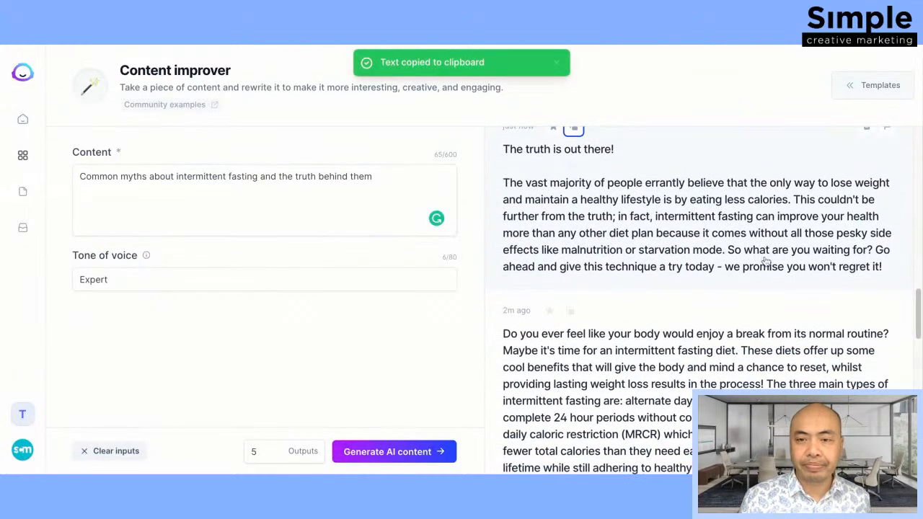
pyautogui.scroll(-3, 766, 261)
pyautogui.scroll(-1, 768, 265)
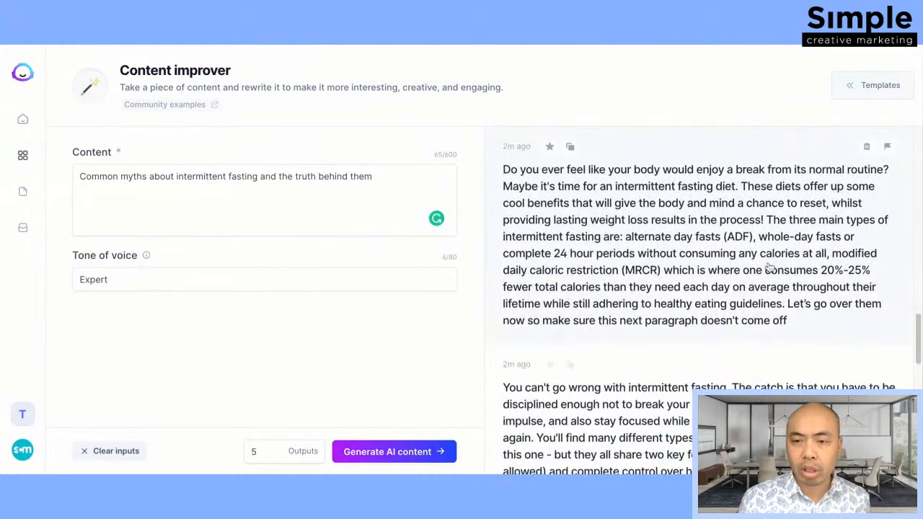
pyautogui.click(408, 451)
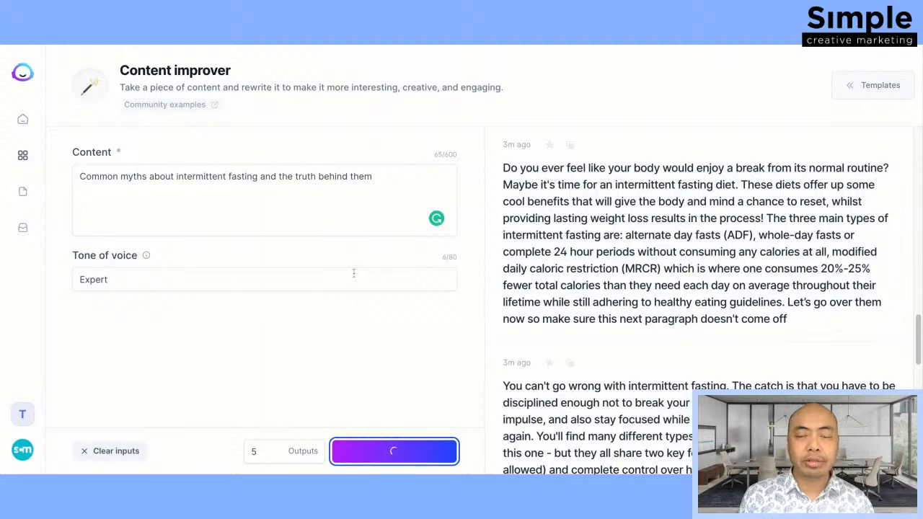
pyautogui.scroll(10, 700, 273)
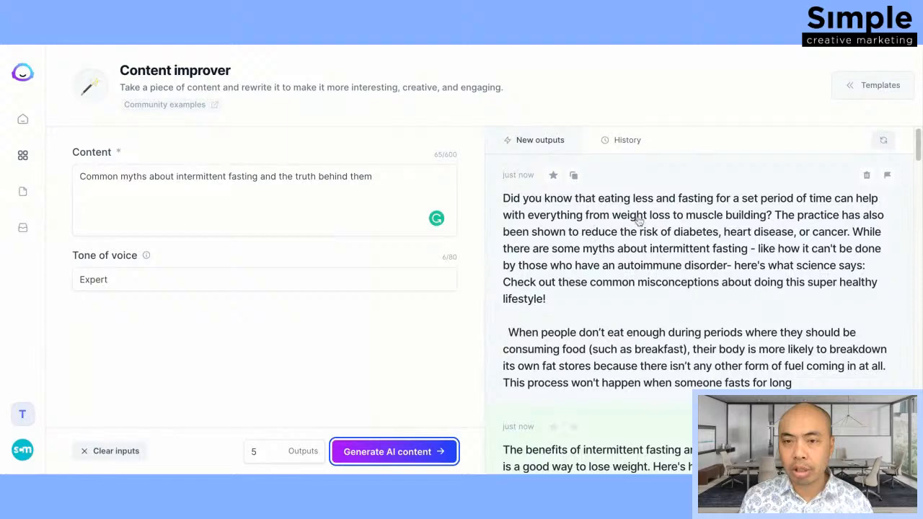
# - Review the new set of outputs for usable text on intermittent fasting myths and misconceptions
pyautogui.scroll(-2, 735, 286)
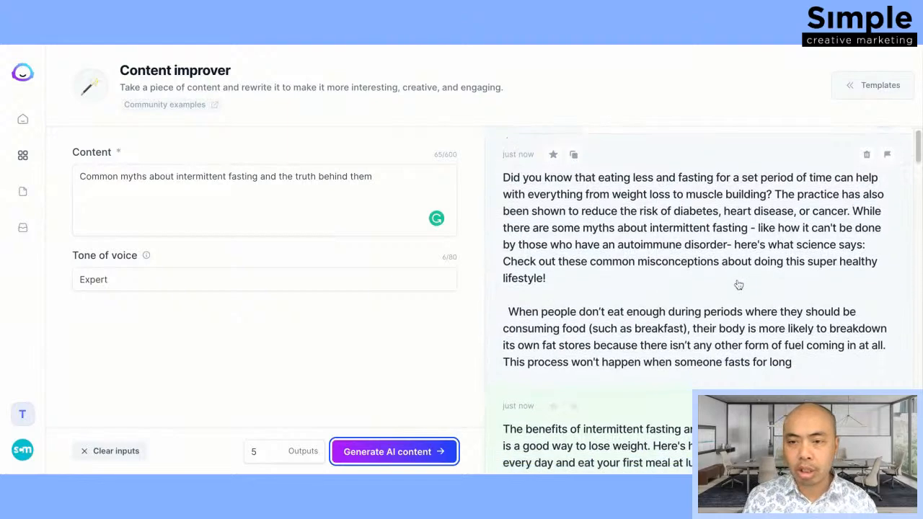
pyautogui.scroll(-1, 739, 286)
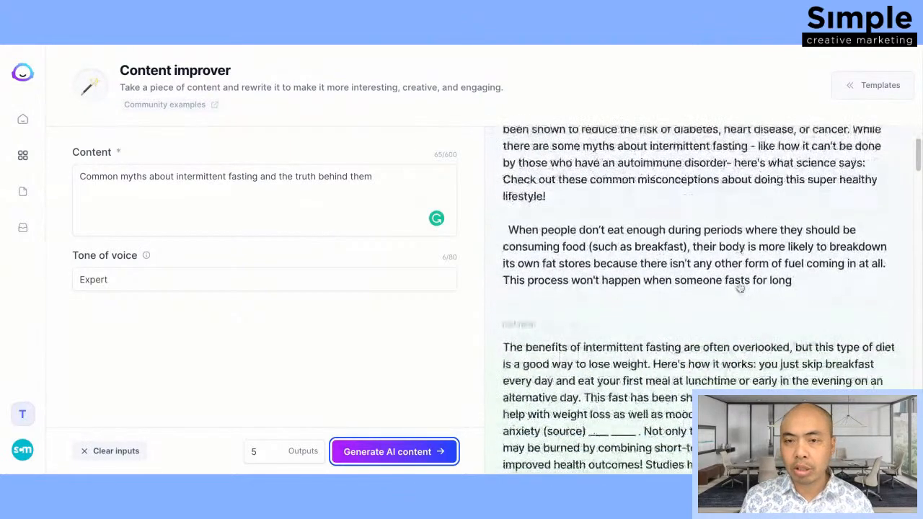
pyautogui.scroll(-4, 741, 288)
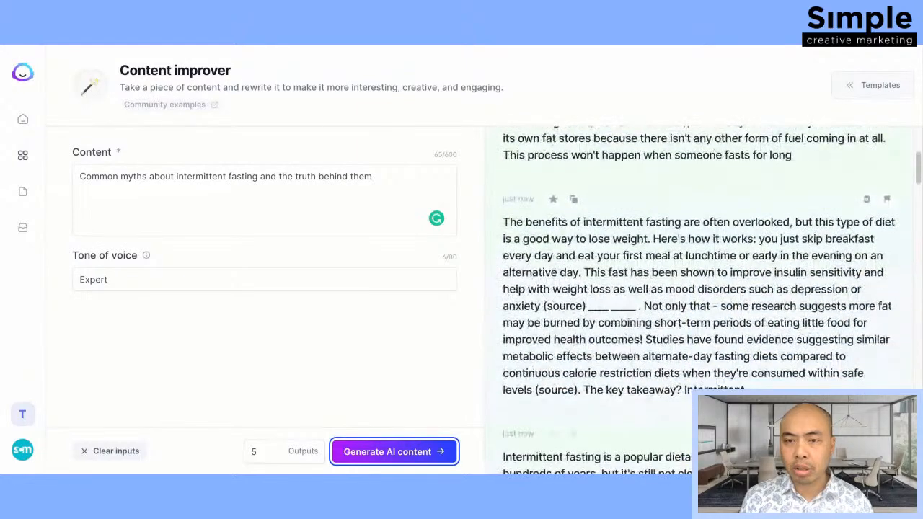
pyautogui.scroll(-3, 741, 288)
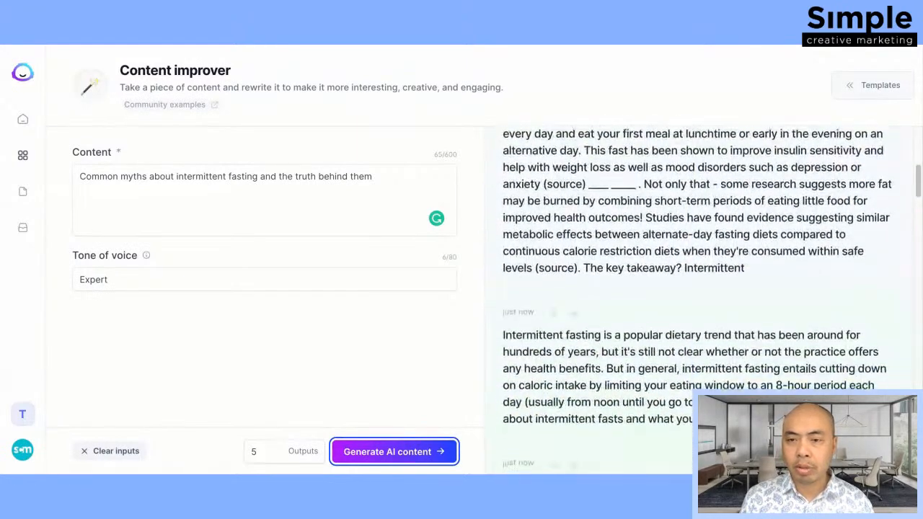
pyautogui.scroll(-1, 740, 287)
pyautogui.scroll(-1, 653, 296)
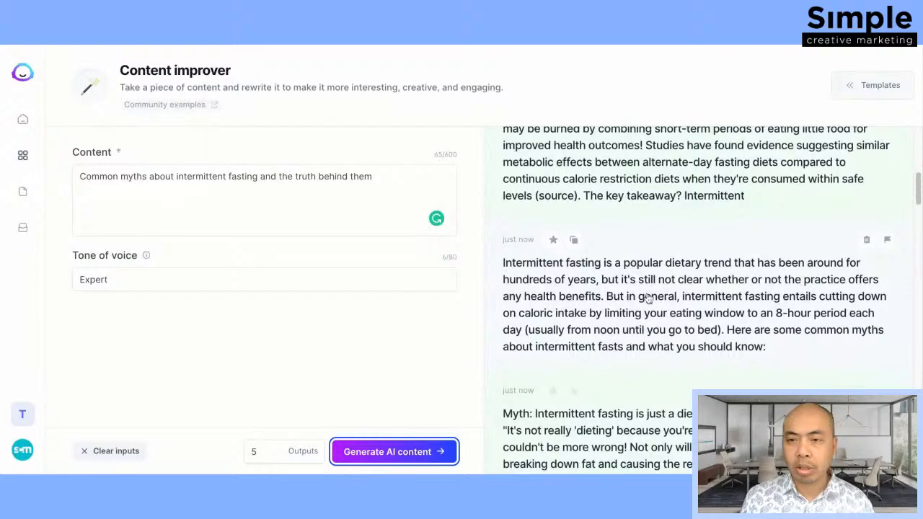
pyautogui.scroll(-5, 730, 305)
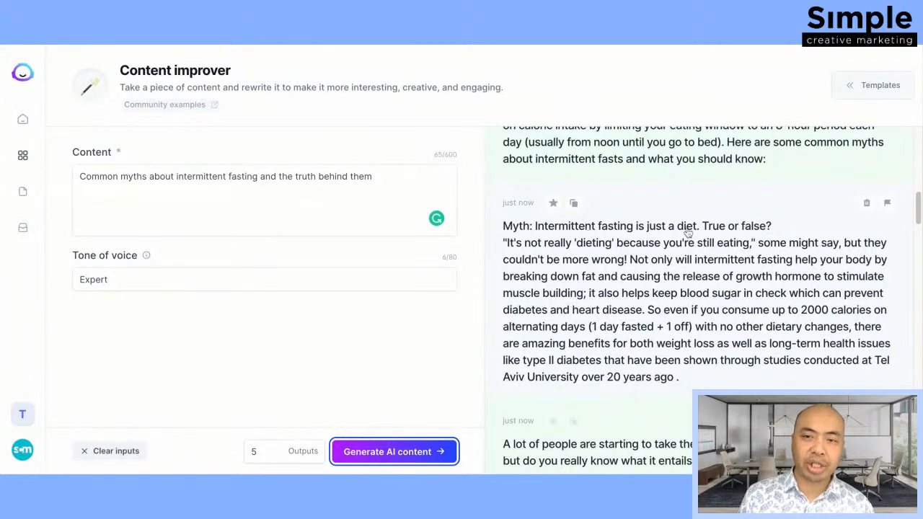
pyautogui.scroll(-4, 649, 283)
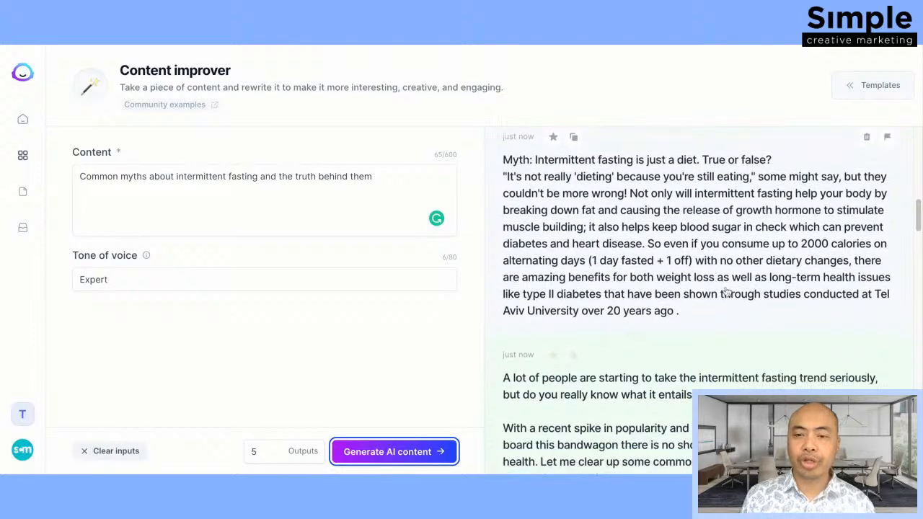
pyautogui.scroll(-1, 683, 320)
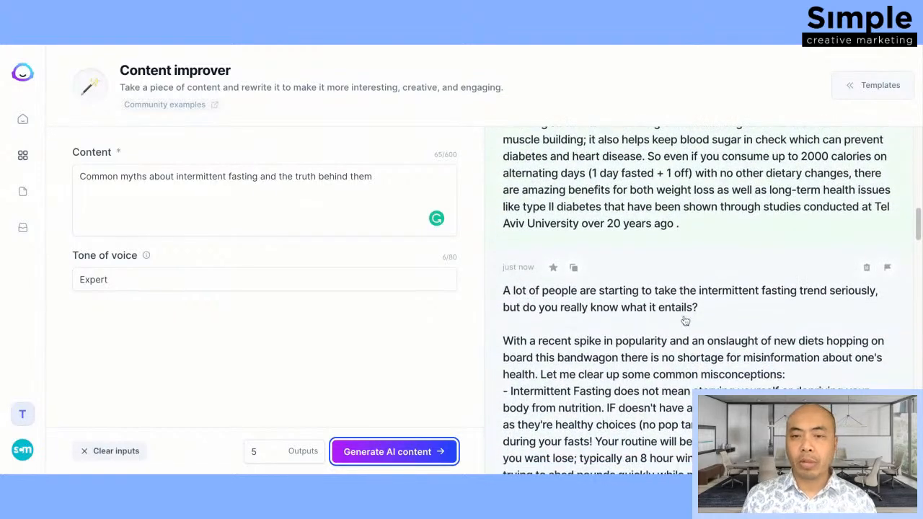
pyautogui.scroll(-4, 685, 320)
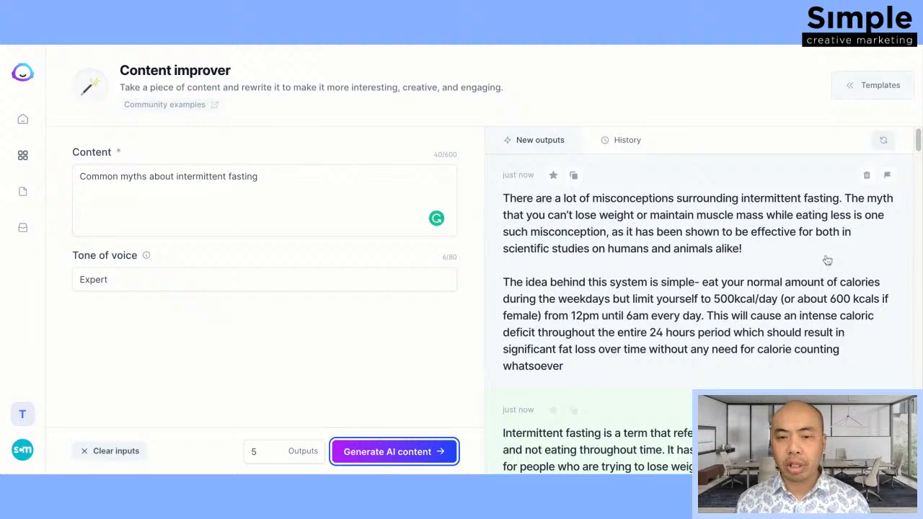
# - Copy the Content improver output beginning "There are a lot of misconceptions surrounding intermittent fasting" for section 5
pyautogui.scroll(-1, 670, 263)
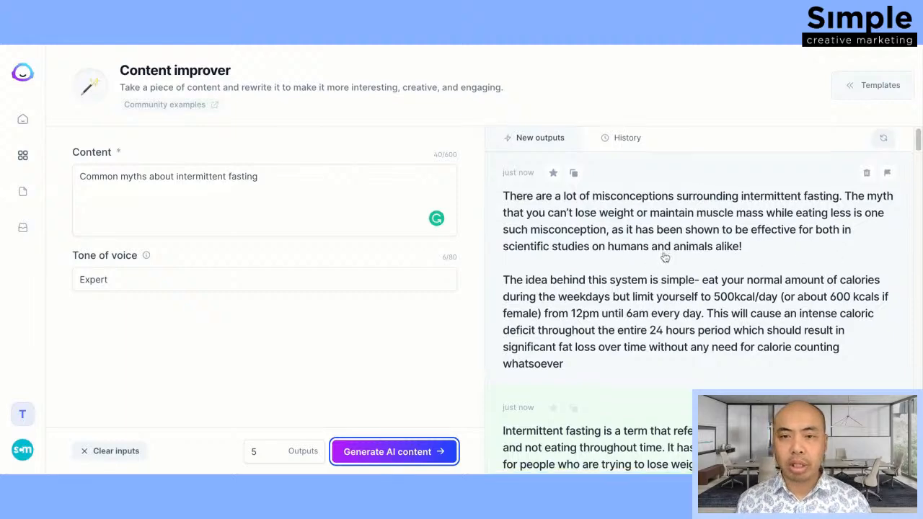
pyautogui.click(574, 174)
pyautogui.scroll(-2, 727, 235)
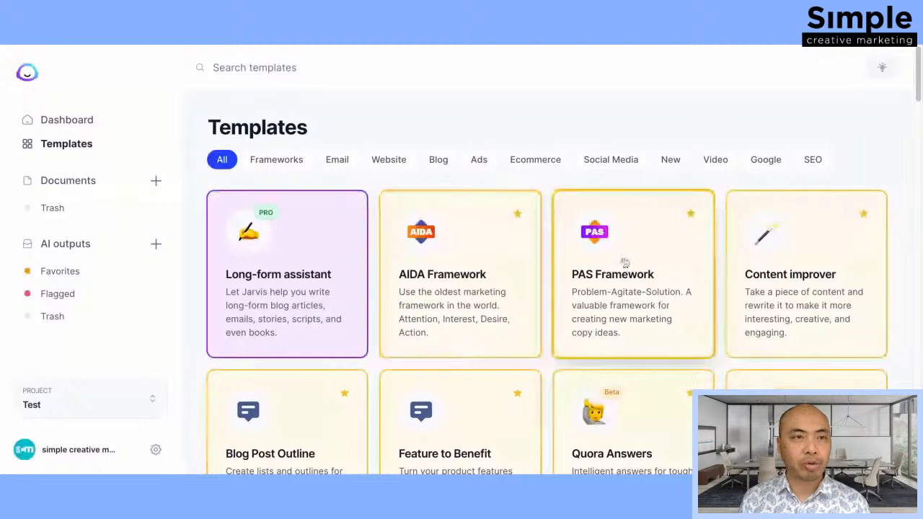
# - Open the Blog Post Outline template and generate five outputs for the topic "7 Tips for starting an intermittent fast"
pyautogui.scroll(-3, 625, 262)
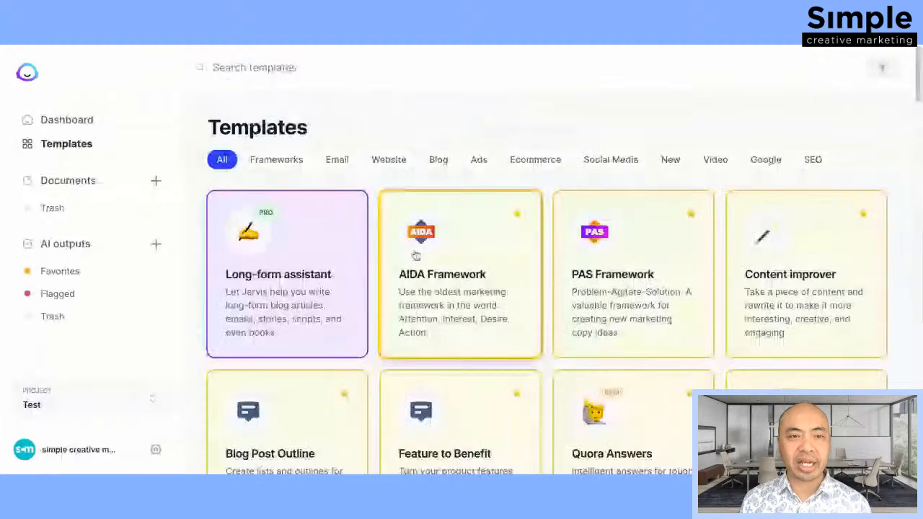
pyautogui.click(439, 157)
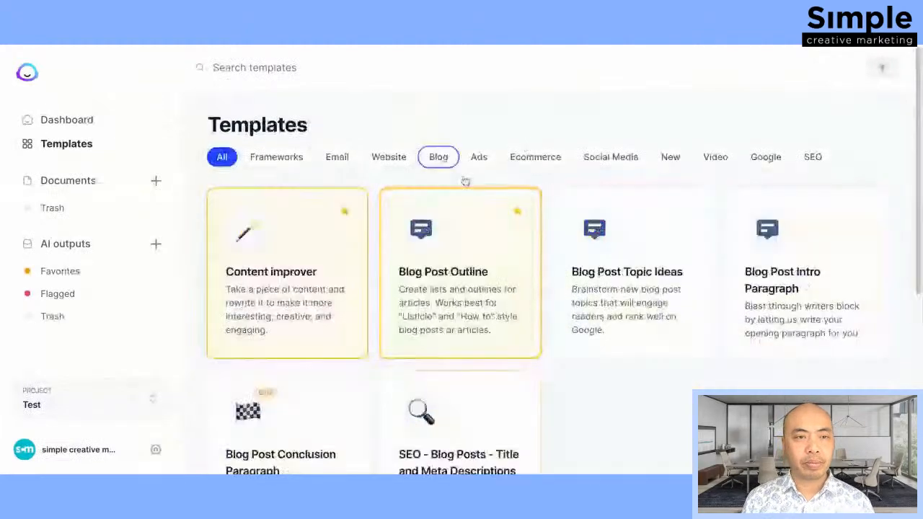
pyautogui.click(461, 193)
pyautogui.moveTo(220, 176); pyautogui.dragTo(88, 189)
pyautogui.hotkey('ctrl', 'v')
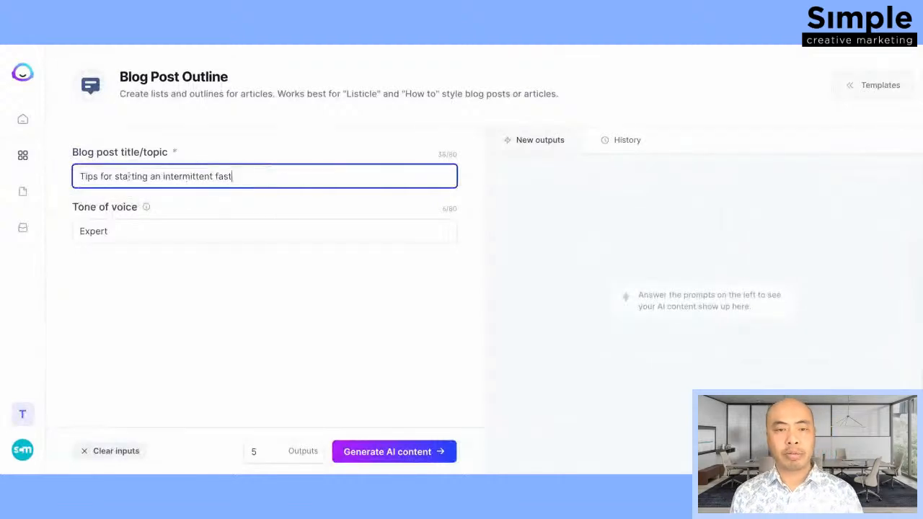
pyautogui.click(81, 176)
pyautogui.write('7')
pyautogui.click(377, 455)
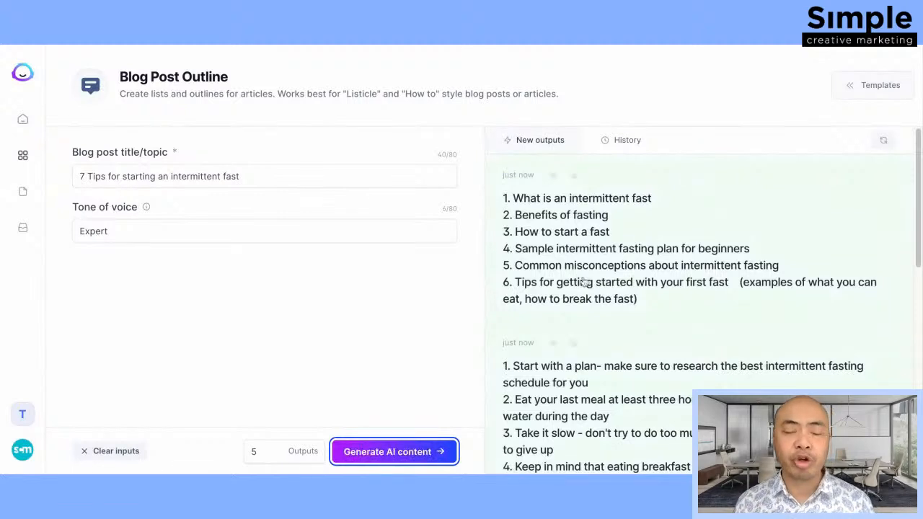
# - Review the generated outlines and copy the tips list beginning "Start with a plan"
pyautogui.scroll(-1, 815, 319)
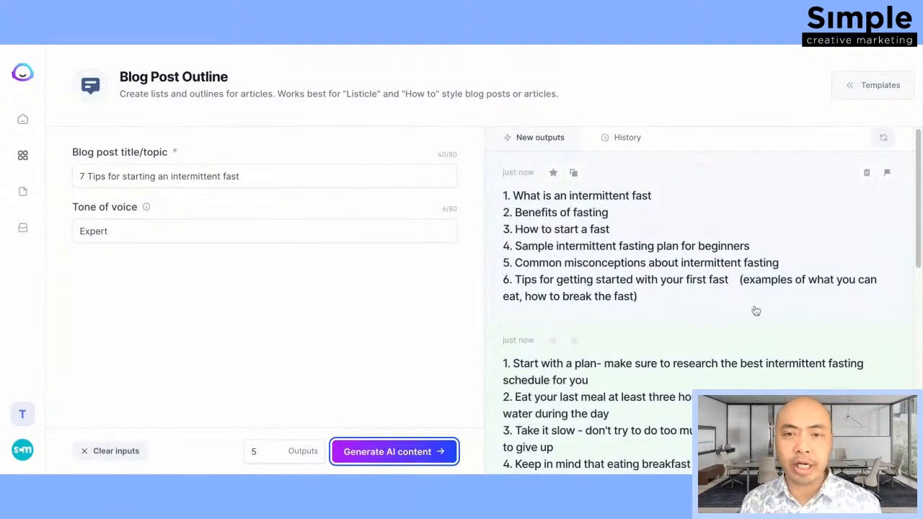
pyautogui.scroll(-1, 756, 317)
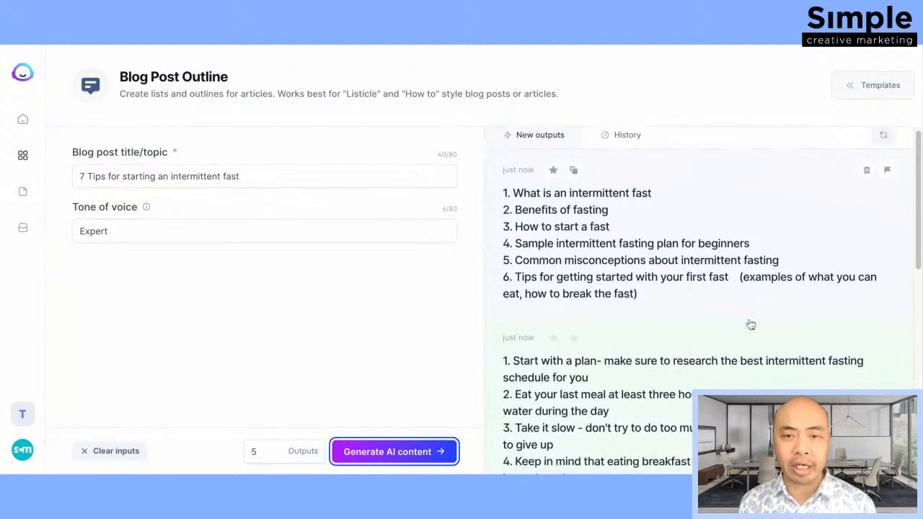
pyautogui.scroll(-1, 715, 313)
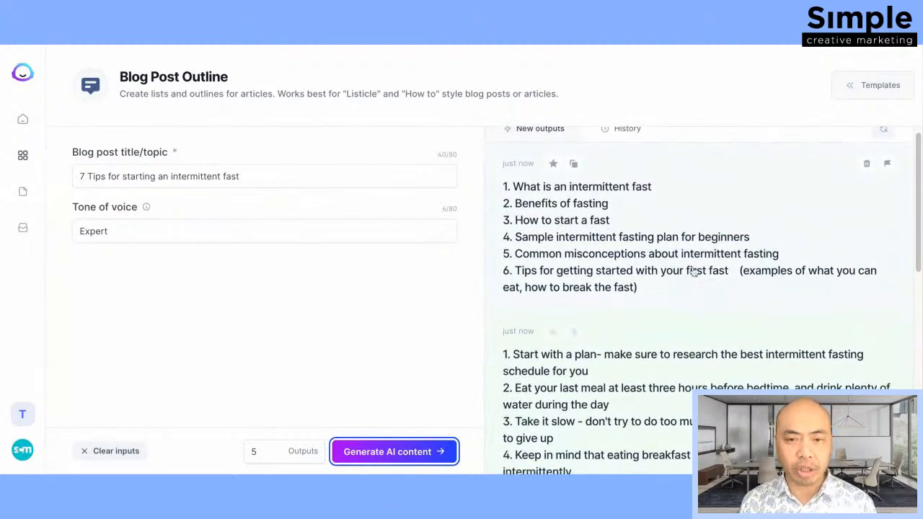
pyautogui.scroll(-1, 696, 273)
pyautogui.scroll(-3, 699, 276)
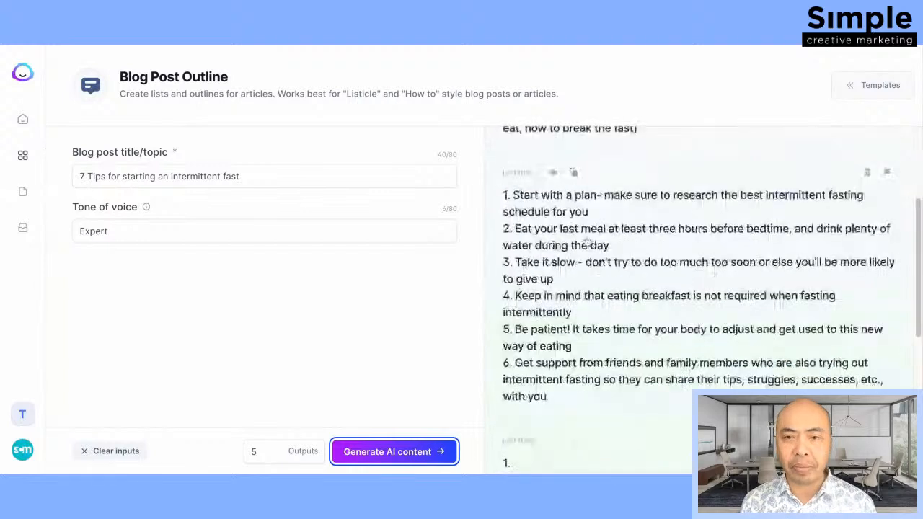
pyautogui.scroll(-1, 719, 230)
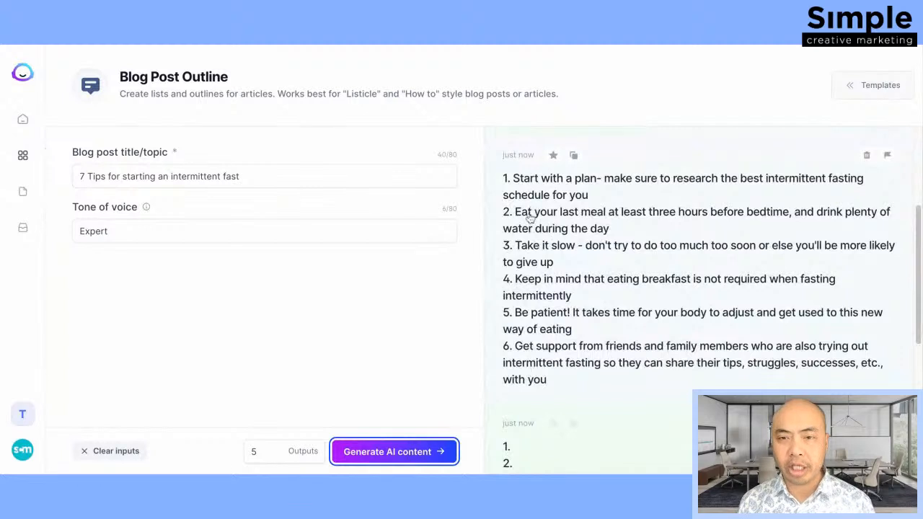
pyautogui.click(577, 157)
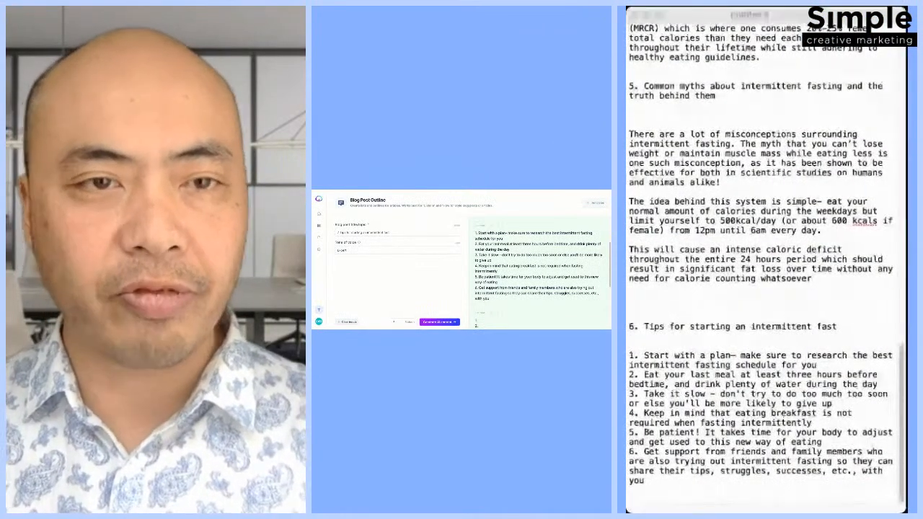
# - Add blank lines below the section 6 tips list at the end of the text document
pyautogui.click(770, 179)
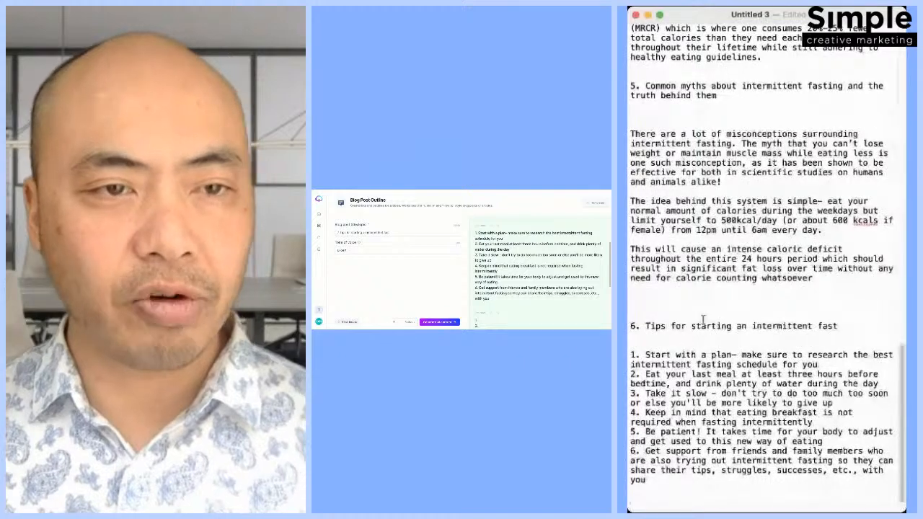
pyautogui.press('Return')
pyautogui.press('Return')
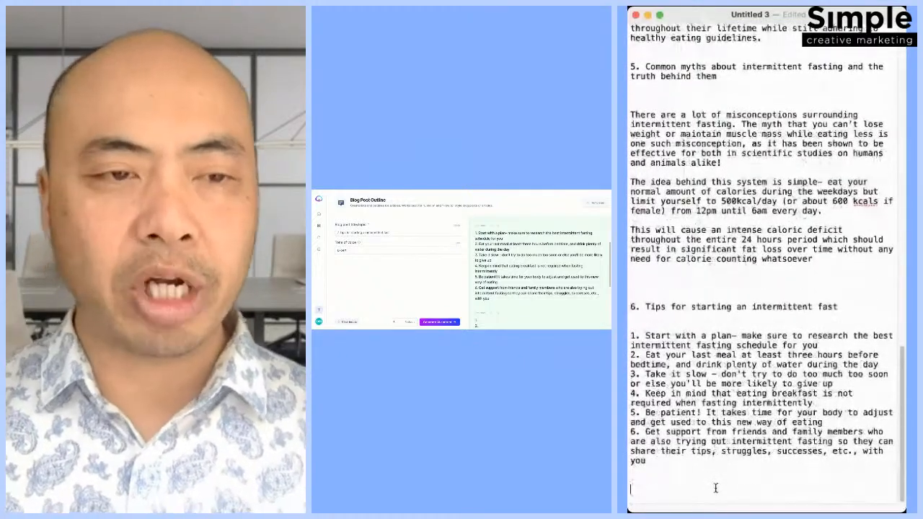
# - Return to Jarvis and look through the Blog templates, including Blog Post Conclusion Paragraph, for ending the post
pyautogui.click(461, 260)
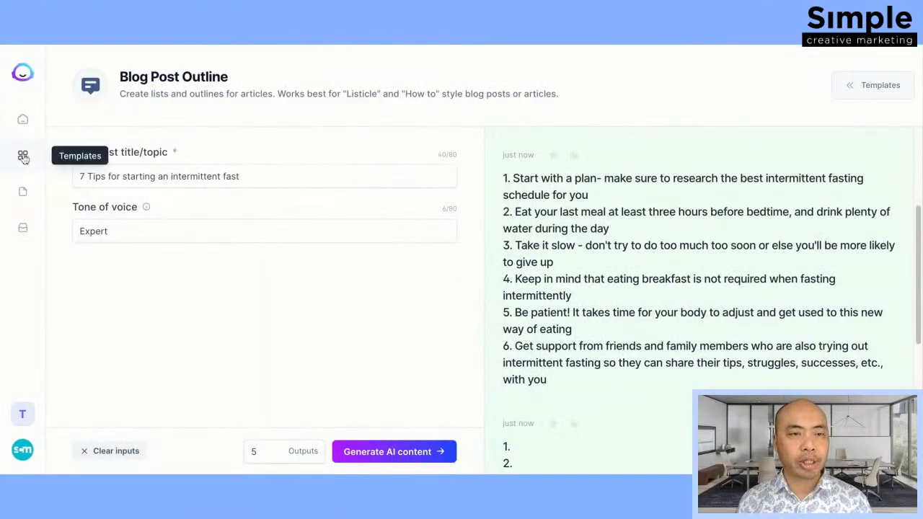
pyautogui.click(24, 158)
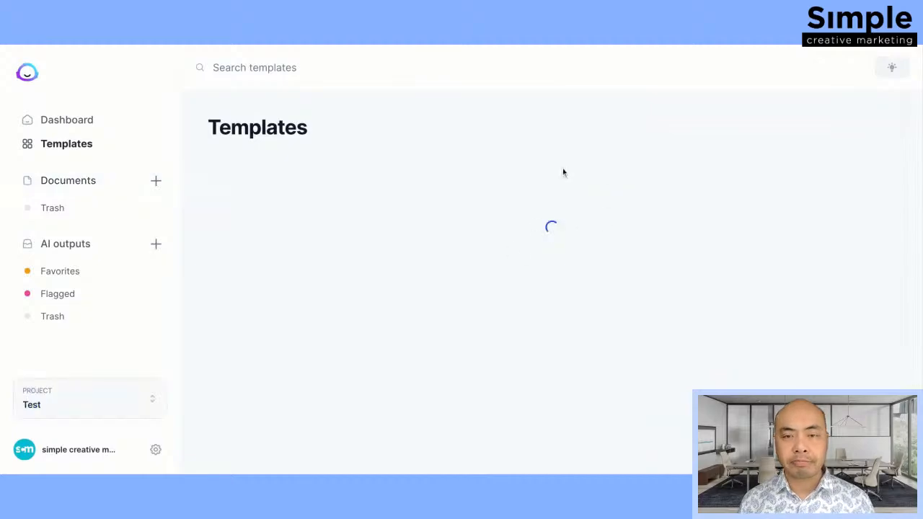
pyautogui.click(438, 159)
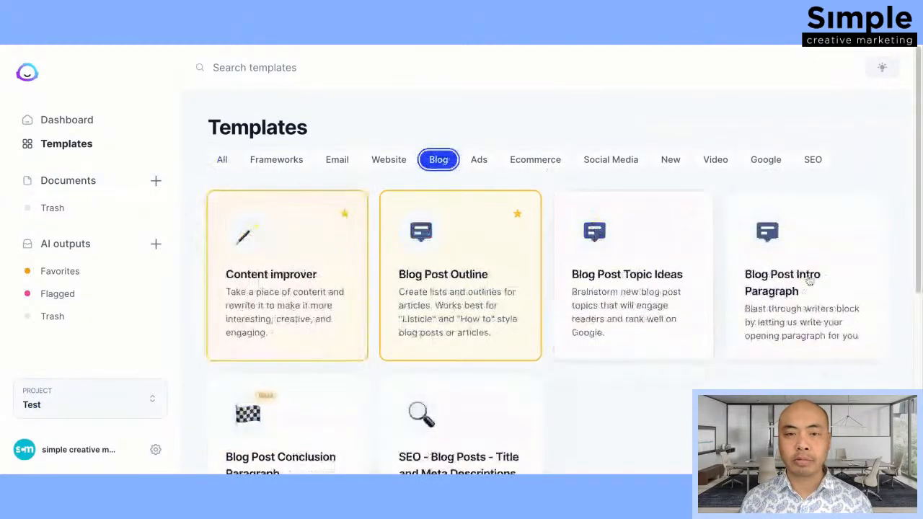
pyautogui.scroll(-1, 633, 273)
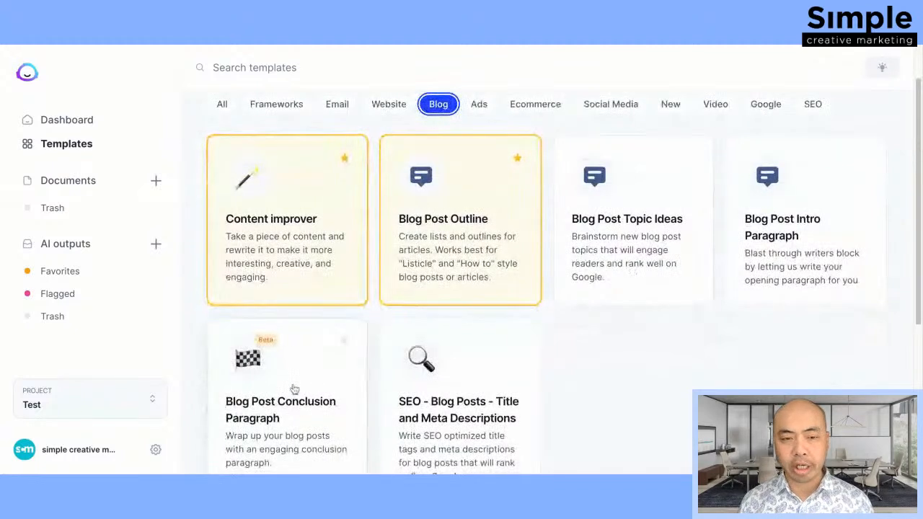
pyautogui.scroll(-1, 283, 376)
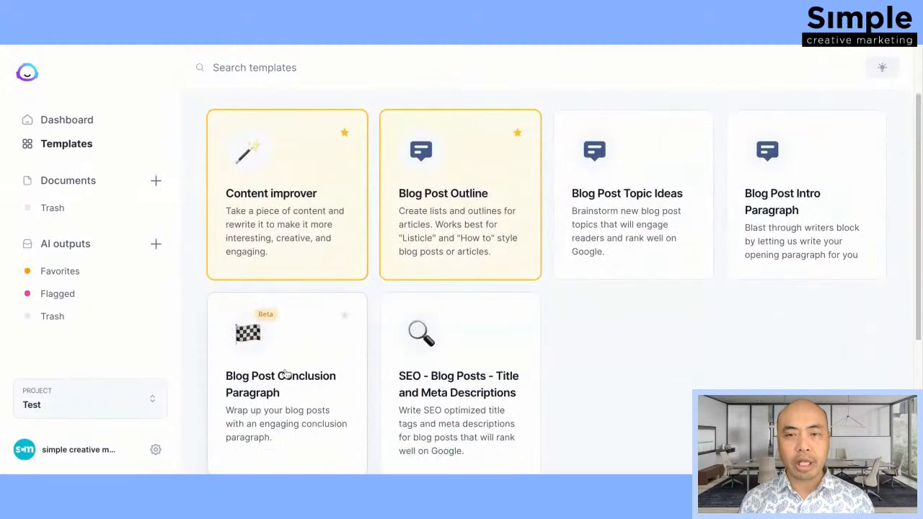
pyautogui.scroll(1, 279, 356)
pyautogui.scroll(1, 281, 353)
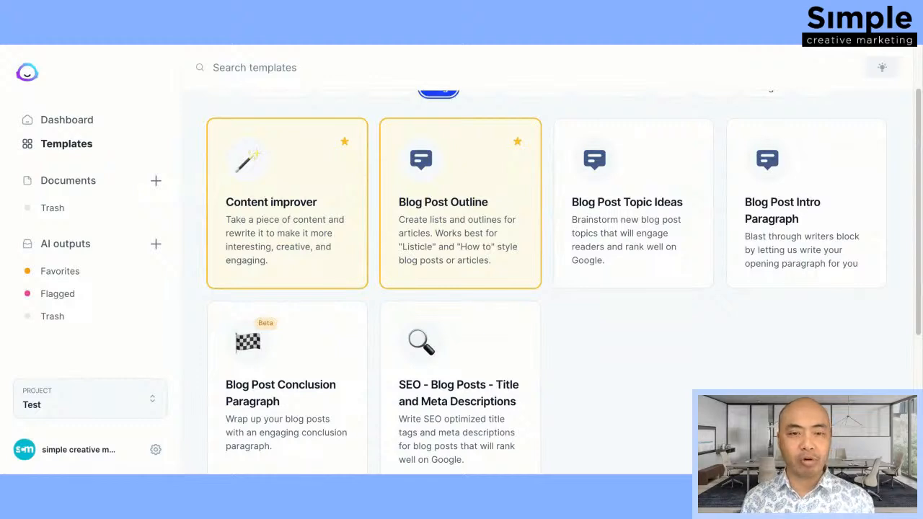
pyautogui.scroll(2, 547, 260)
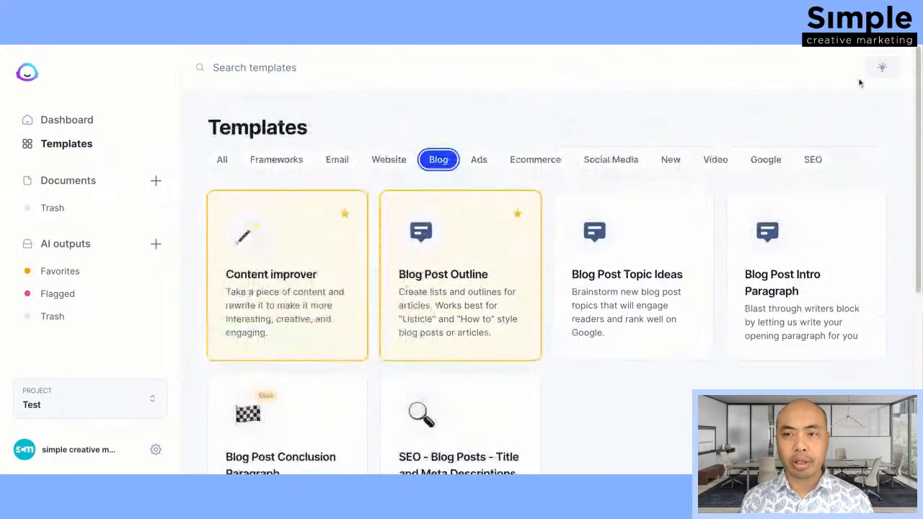
# - Search the Blog templates for "bullet points" and view all templates in that category
pyautogui.click(301, 68)
pyautogui.write('bull')
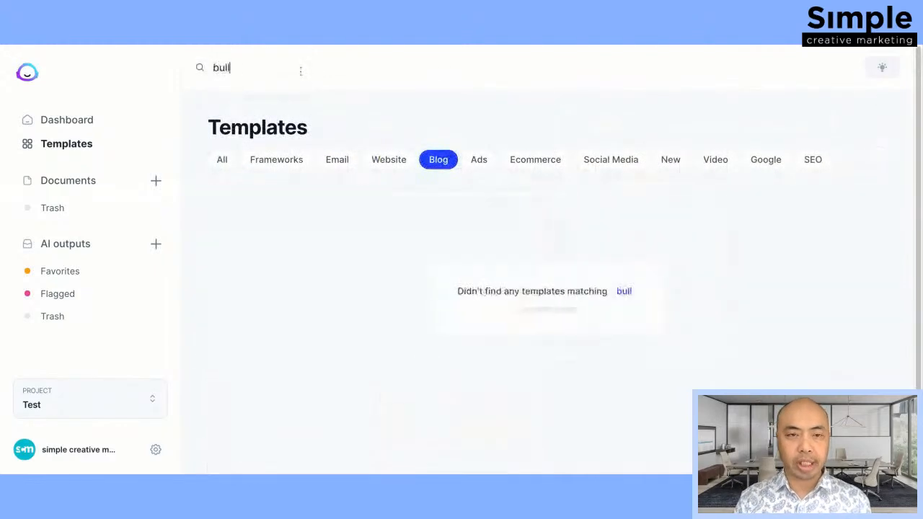
pyautogui.write('et points')
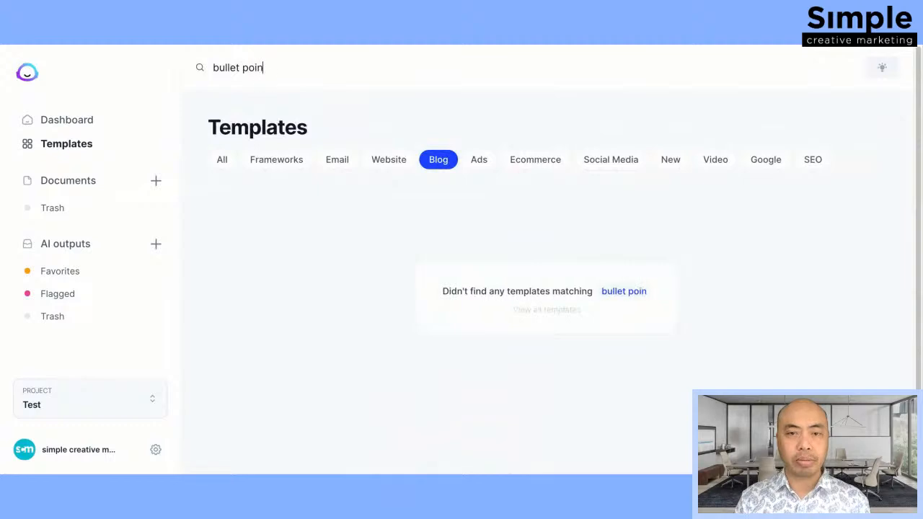
pyautogui.click(546, 310)
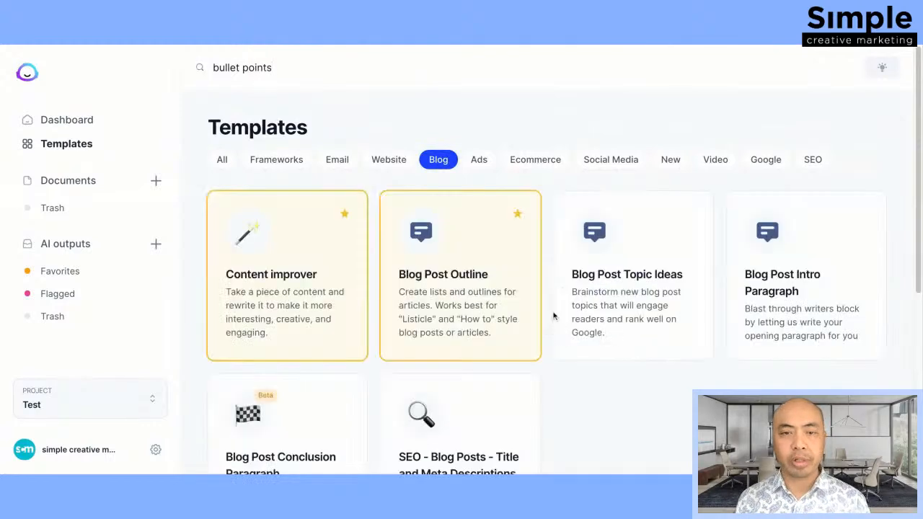
# - Search all template categories for "bullet poin" and open the Persuasive bullet points template
pyautogui.click(353, 67)
pyautogui.press('BackSpace')
pyautogui.press('BackSpace')
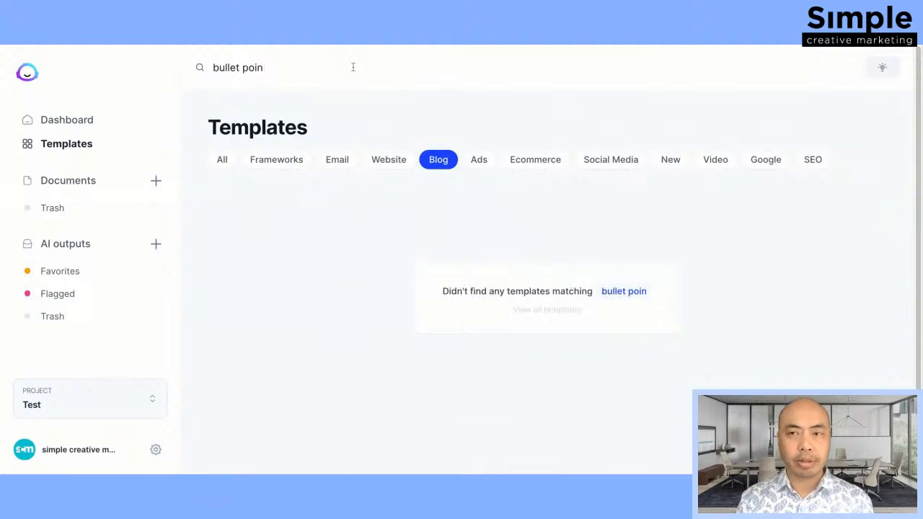
pyautogui.hotkey('ctrl', 'a')
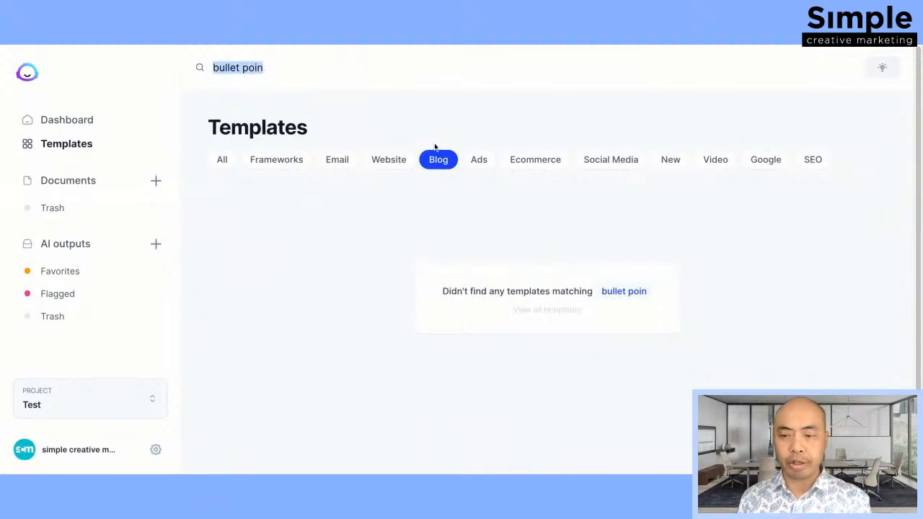
pyautogui.click(222, 162)
pyautogui.tripleClick(279, 67)
pyautogui.click(279, 67)
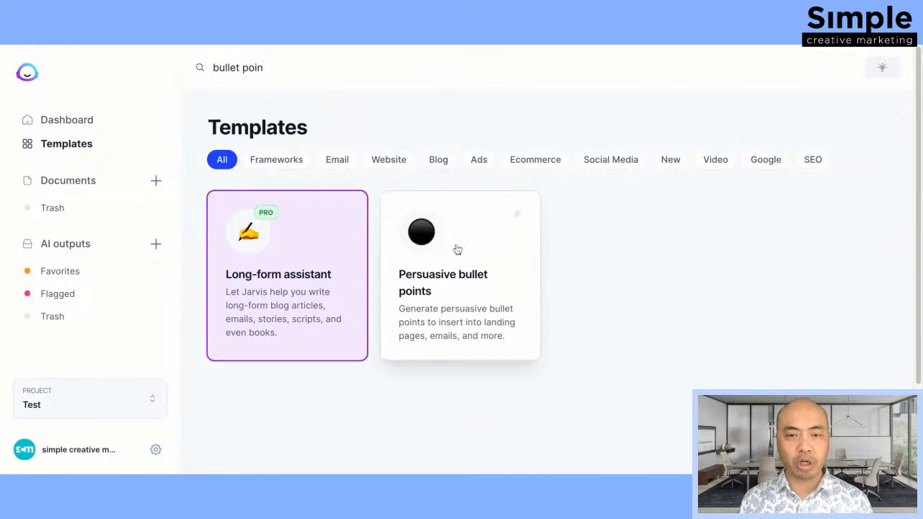
pyautogui.click(458, 250)
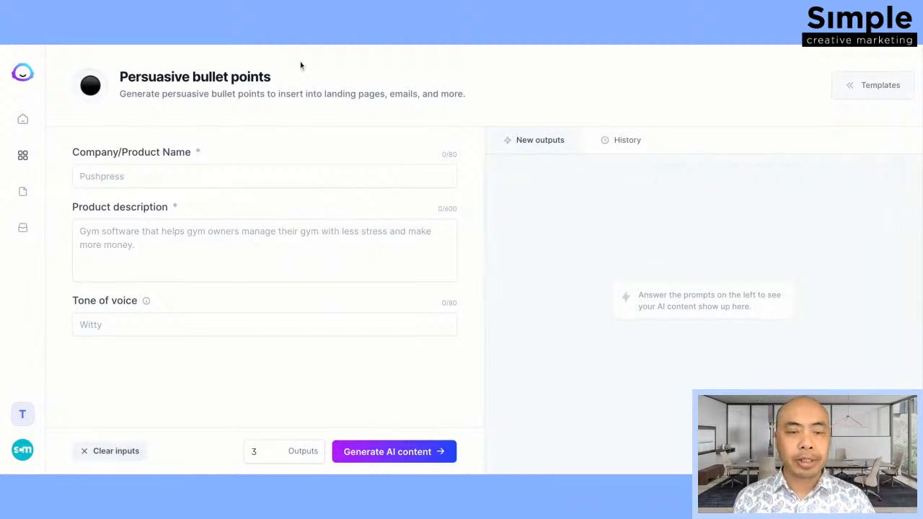
# - Set the Company/Product Name to "How to lose weight and improve your energy with intermittent fasting"
pyautogui.click(271, 182)
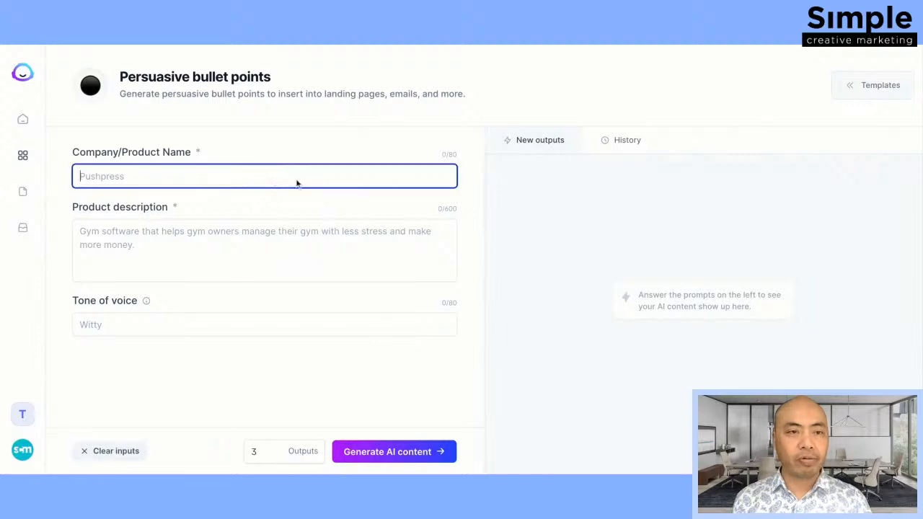
pyautogui.click(235, 137)
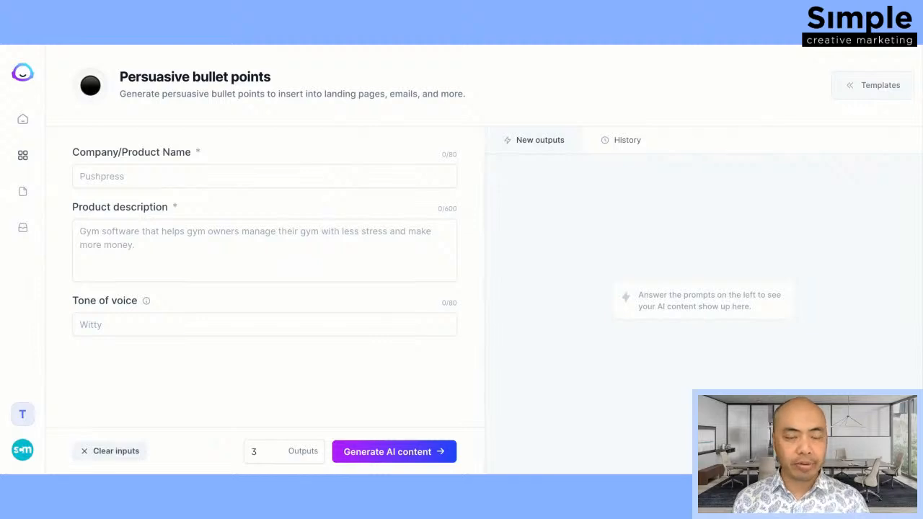
pyautogui.click(158, 173)
pyautogui.hotkey('ctrl', 'v')
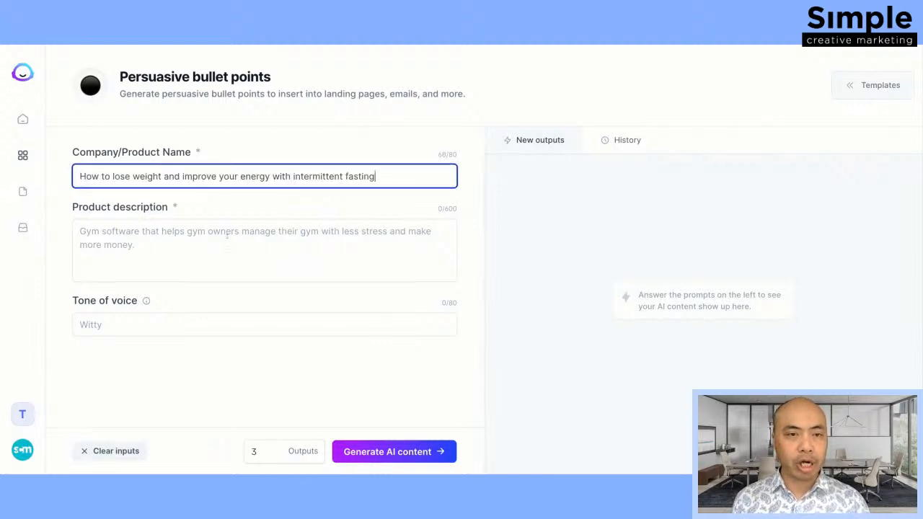
# - Paste the copied summary beginning "how intermittent fasting can help you lose weight and improve your energy levels safely" as the product description
pyautogui.press('super+Tab')
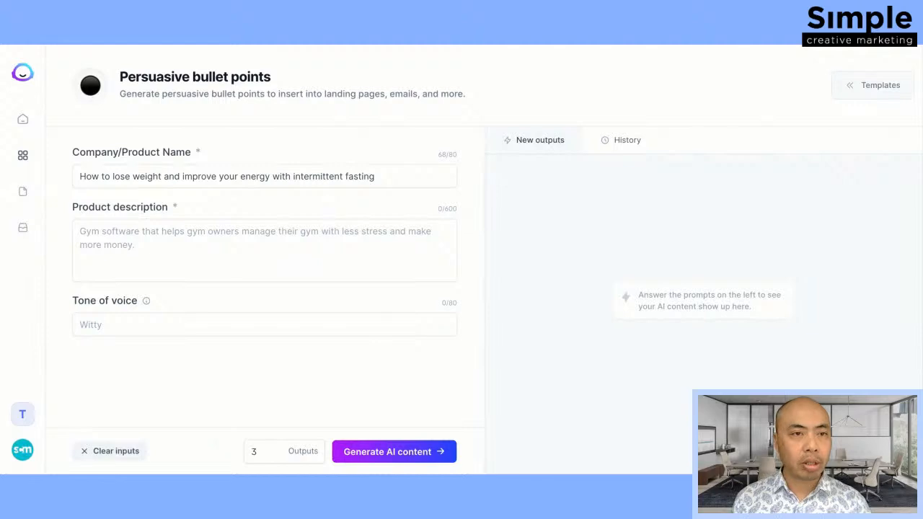
pyautogui.press('super+Tab')
pyautogui.click(164, 248)
pyautogui.hotkey('ctrl', 'v')
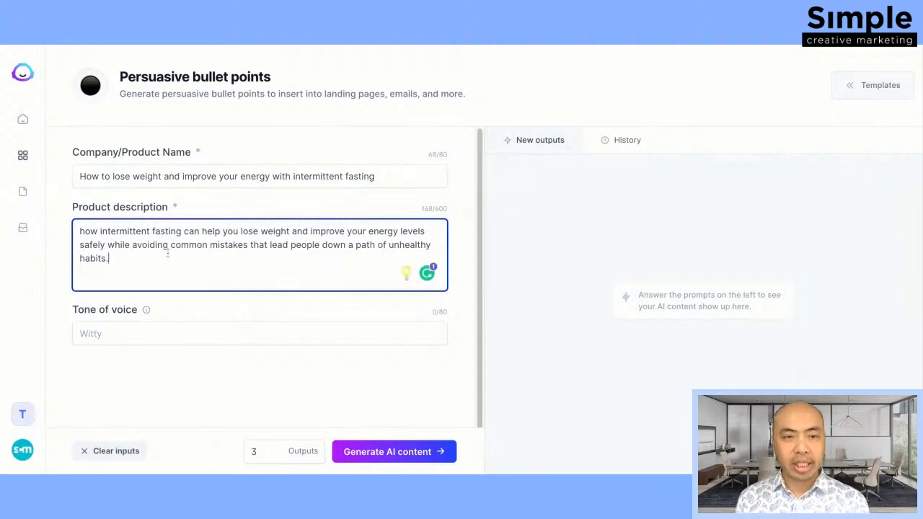
pyautogui.hotkey('shift', 'Up')
pyautogui.click(145, 256)
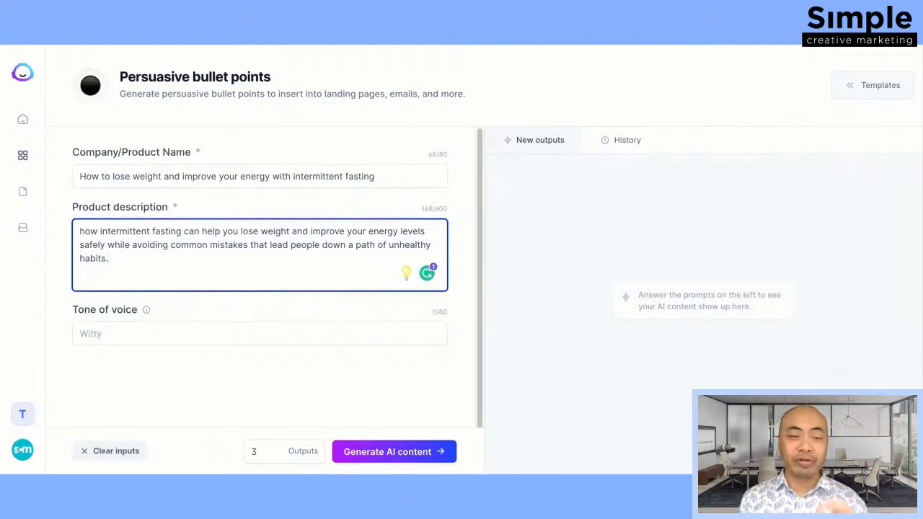
pyautogui.click(97, 231)
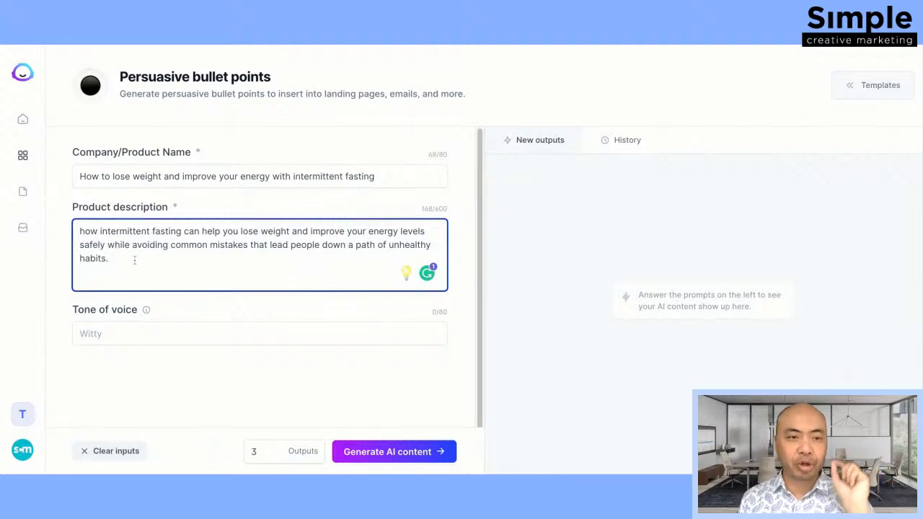
# - Set the tone of voice to "Expert" and the number of outputs to 5, and generate the persuasive bullet points
pyautogui.click(223, 334)
pyautogui.write('E')
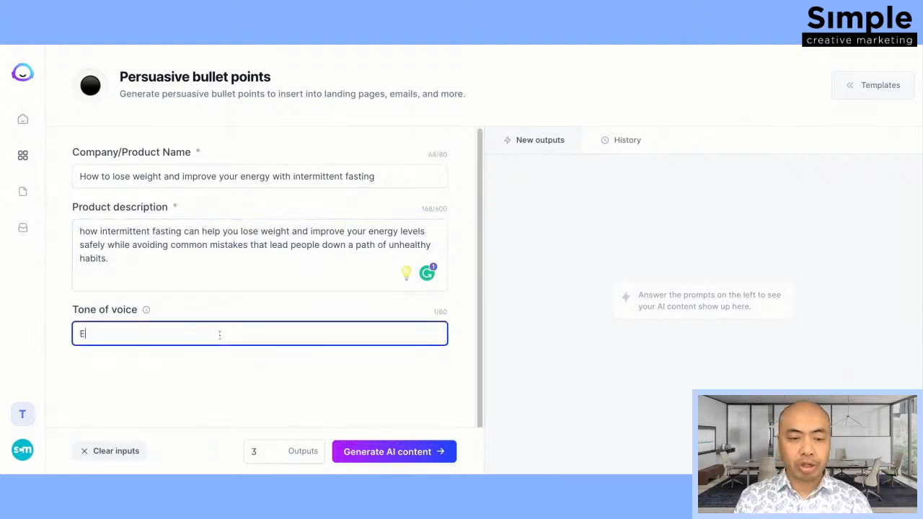
pyautogui.write('xpert')
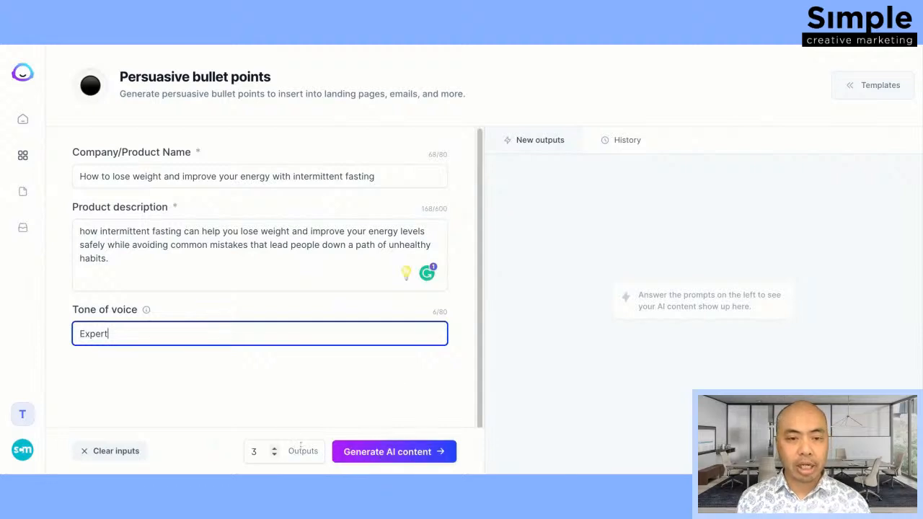
pyautogui.click(276, 449)
pyautogui.click(276, 448)
pyautogui.click(390, 452)
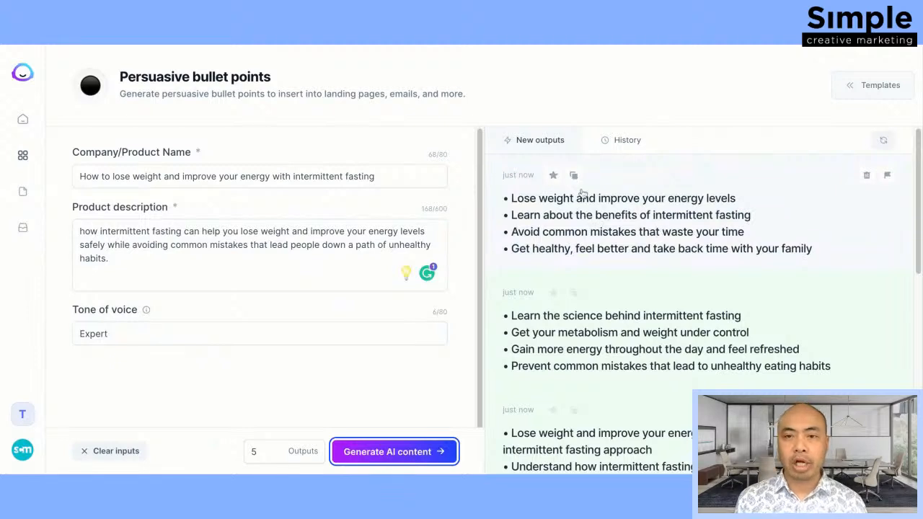
# - Review the generated bullet point sets and copy the one beginning "Save time and get maximum results by reducing your meal frequency"
pyautogui.scroll(-2, 582, 246)
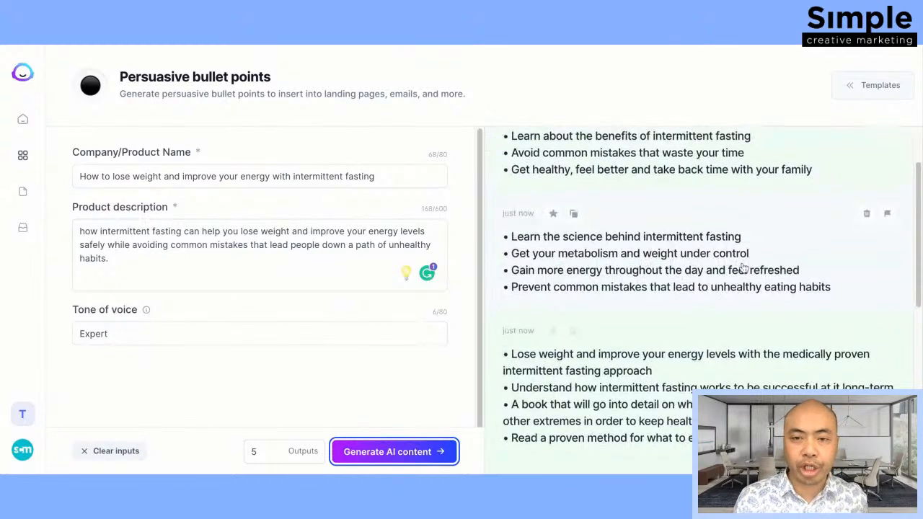
pyautogui.scroll(1, 743, 269)
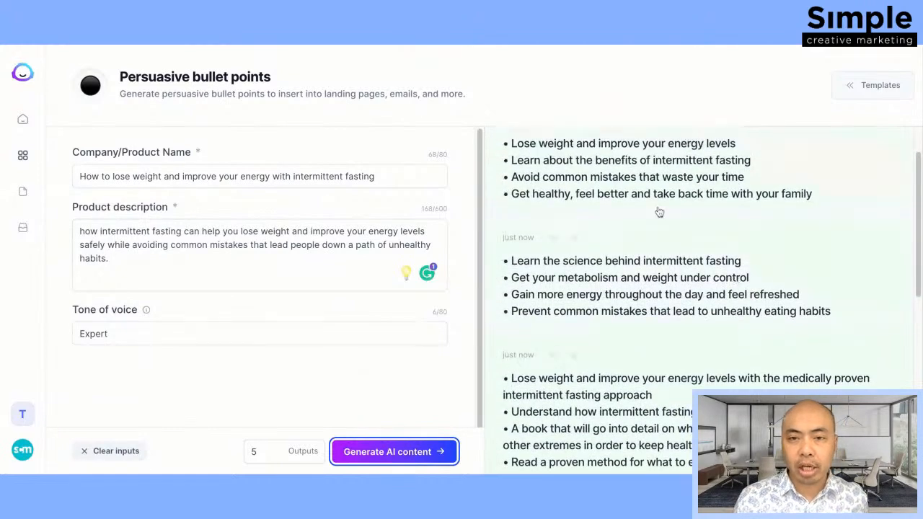
pyautogui.scroll(1, 659, 212)
pyautogui.click(574, 145)
pyautogui.scroll(-3, 764, 249)
pyautogui.scroll(-1, 768, 250)
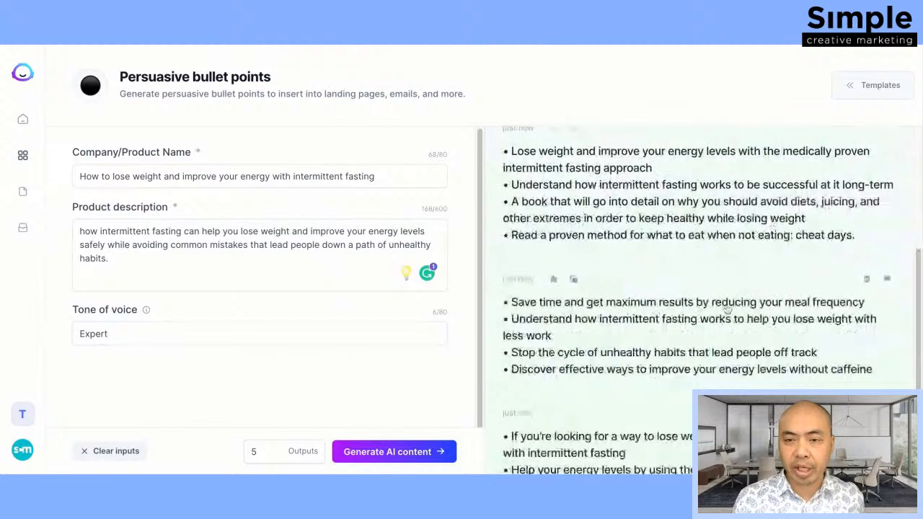
pyautogui.click(575, 281)
pyautogui.scroll(-1, 645, 316)
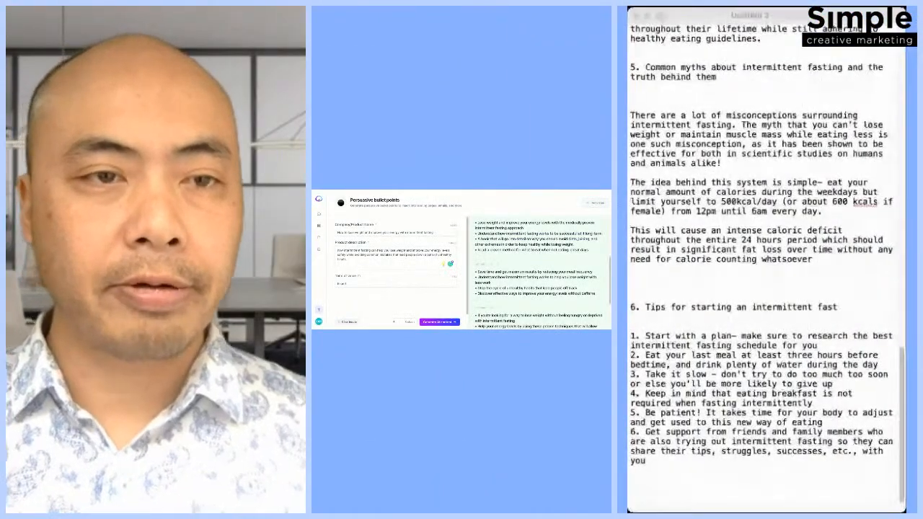
# - In the text document, add the heading "Final thoughts on intermittent fasting" after the six tips and paste the copied bullet points below it
pyautogui.click(785, 206)
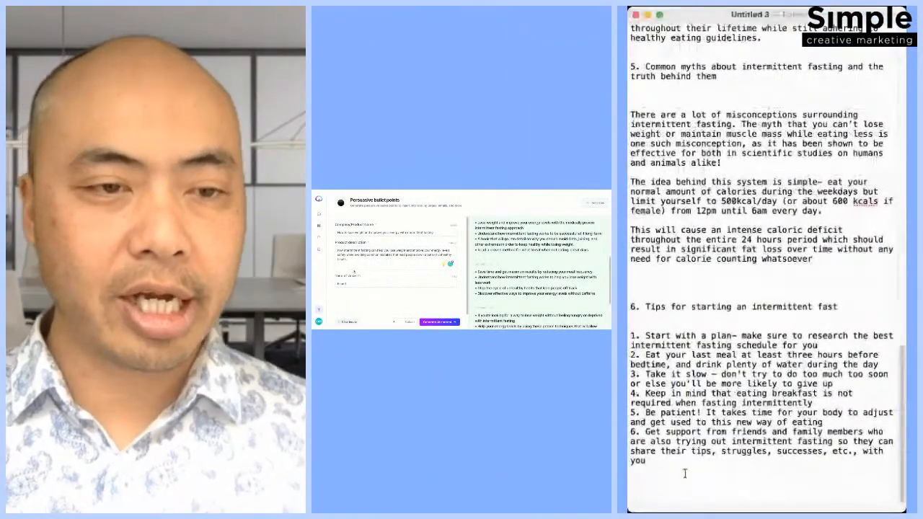
pyautogui.press('Return')
pyautogui.press('Return')
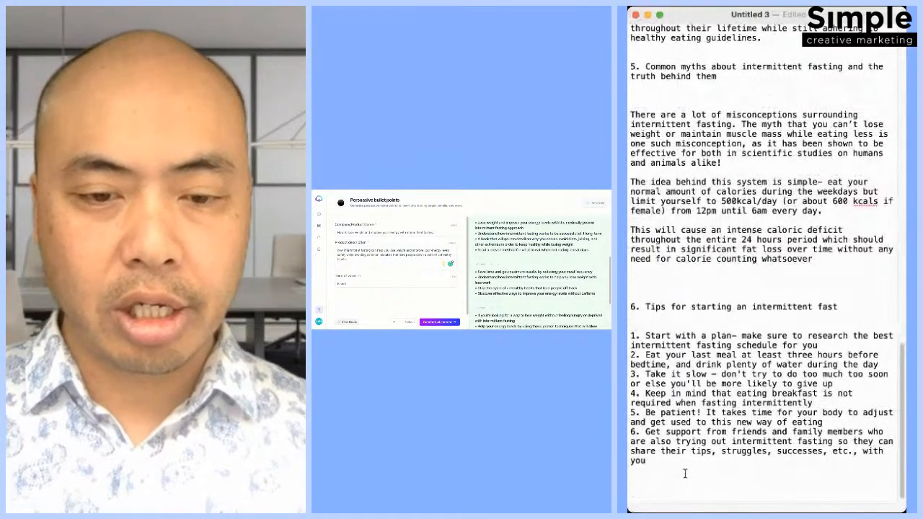
pyautogui.write('Final thoughts')
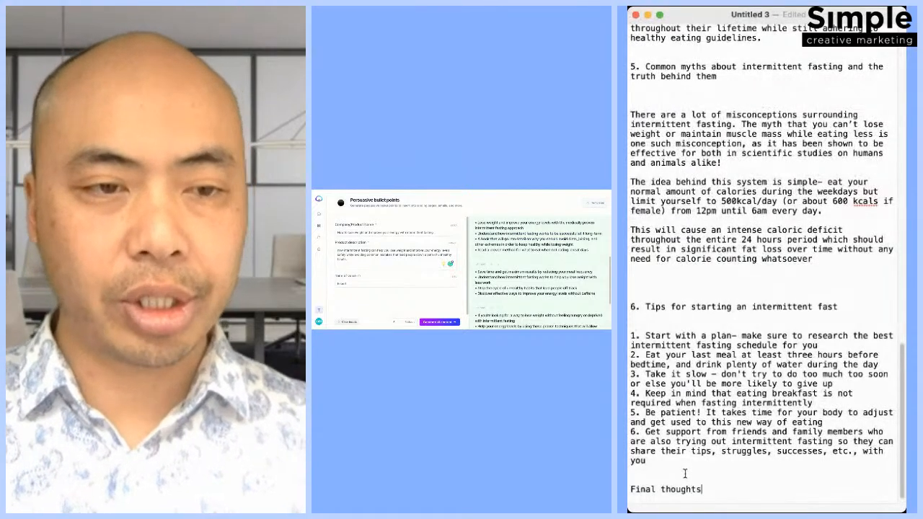
pyautogui.write(' on intermittent fasting')
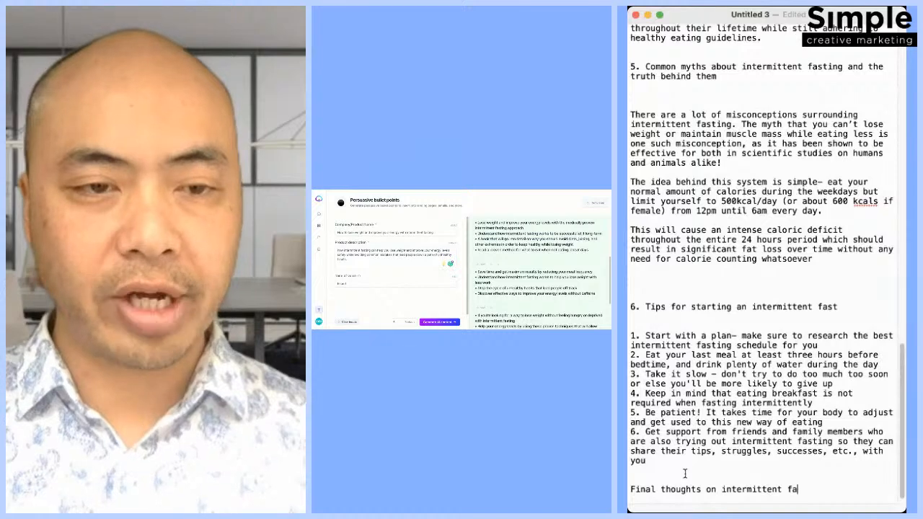
pyautogui.press('Return')
pyautogui.press('Return')
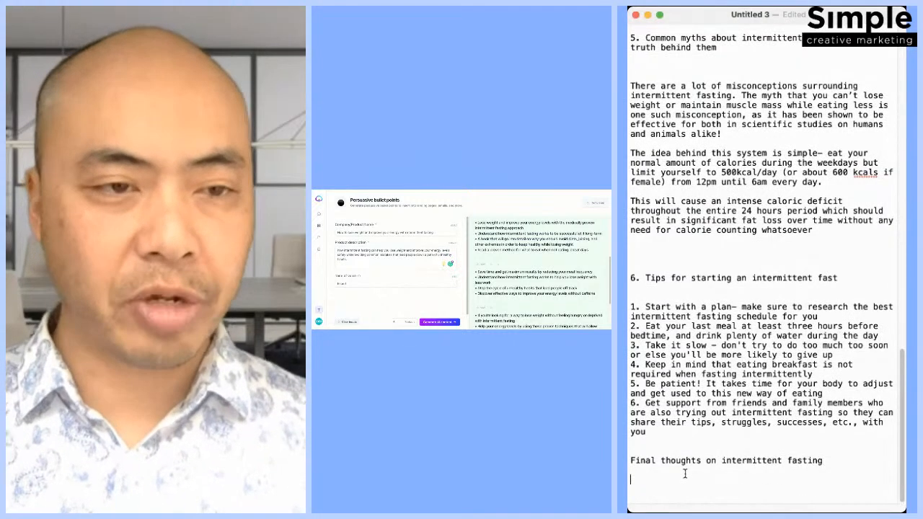
pyautogui.press('super+v')
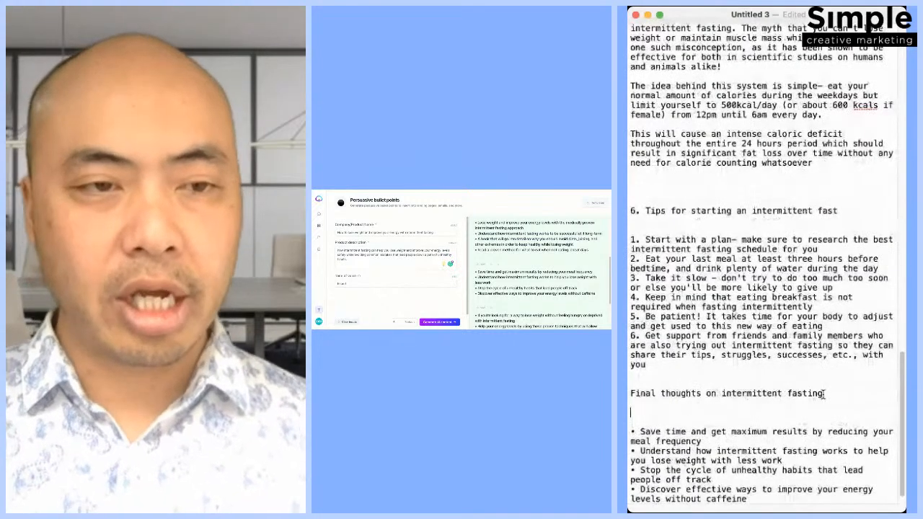
# - Write the lead-in "As we have covered in this article, here's" between the final thoughts heading and the bullet points
pyautogui.write('As you can')
pyautogui.press('BackSpace')
pyautogui.press('BackSpace')
pyautogui.press('BackSpace')
pyautogui.press('BackSpace')
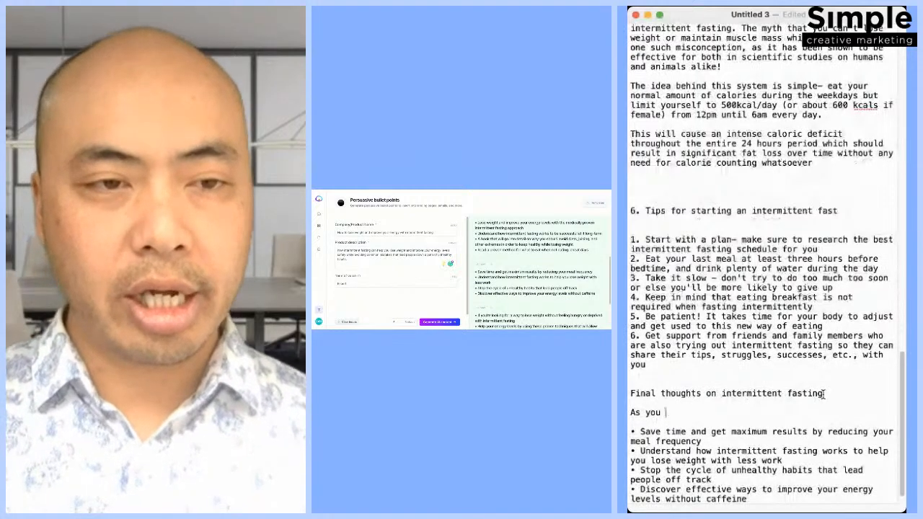
pyautogui.press('BackSpace')
pyautogui.press('BackSpace')
pyautogui.press('BackSpace')
pyautogui.press('BackSpace')
pyautogui.write('we have covered in this article, i')
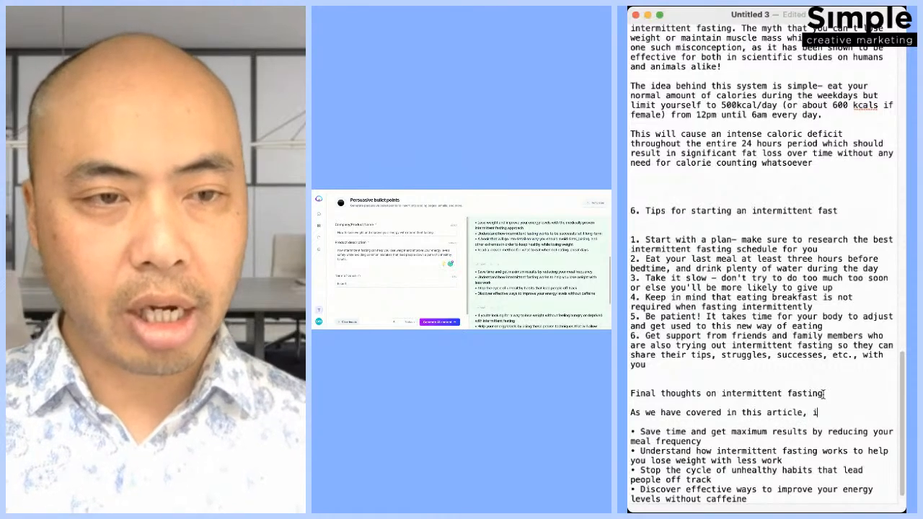
pyautogui.press('BackSpace')
pyautogui.write('IF')
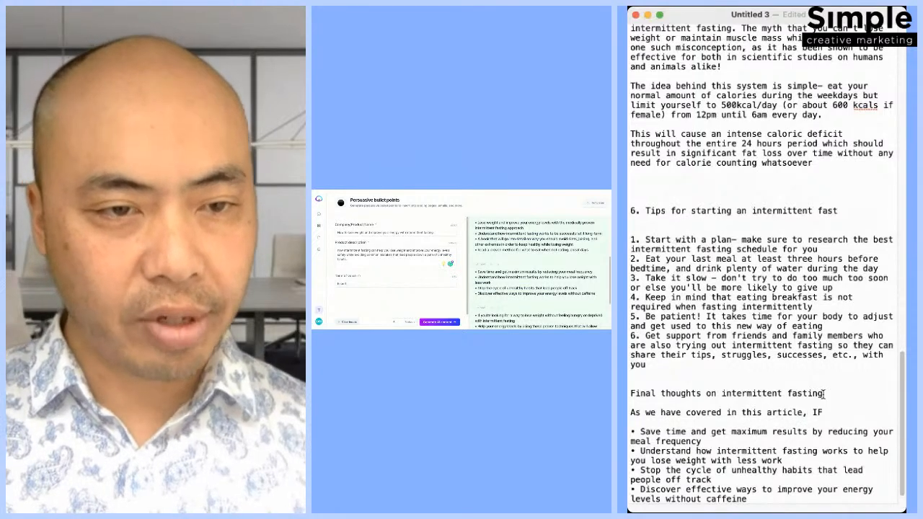
pyautogui.press('BackSpace')
pyautogui.press('BackSpace')
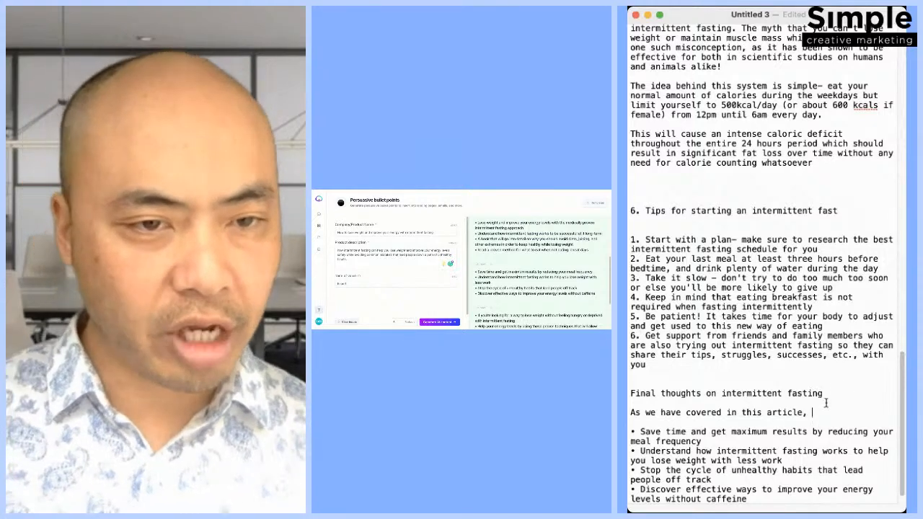
pyautogui.scroll(-1, 823, 394)
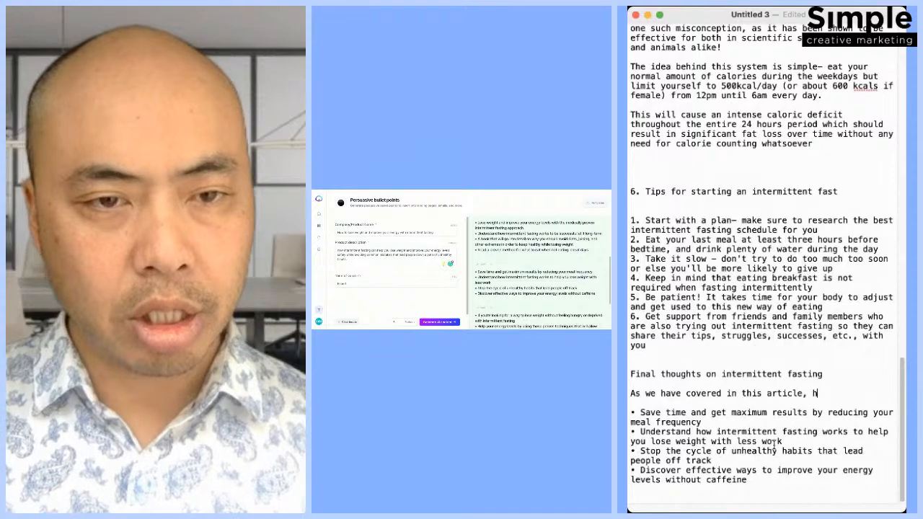
pyautogui.write("ere's")
# - Replace the opening words of the lead-in sentence so that it starts with "Here's what we have"
pyautogui.press('super+shift+Left')
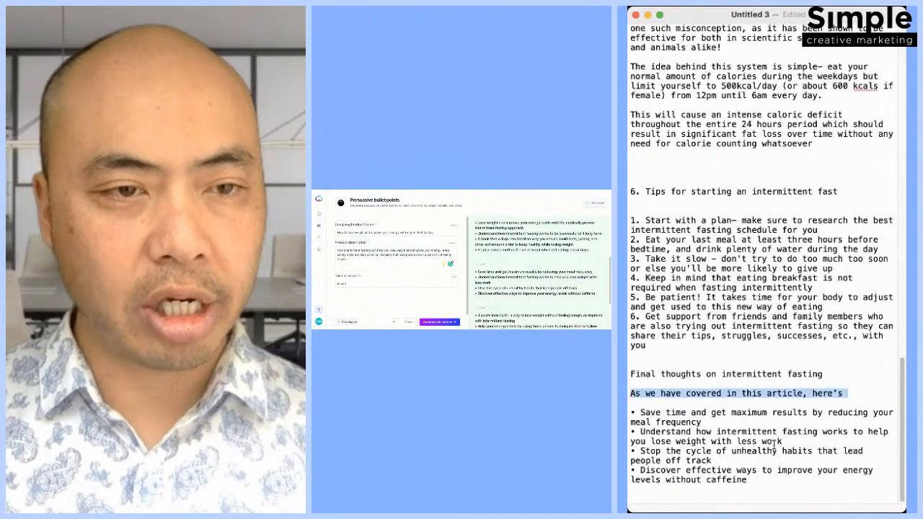
pyautogui.click(730, 394)
pyautogui.moveTo(681, 395); pyautogui.dragTo(630, 396)
pyautogui.write("Here's what I")
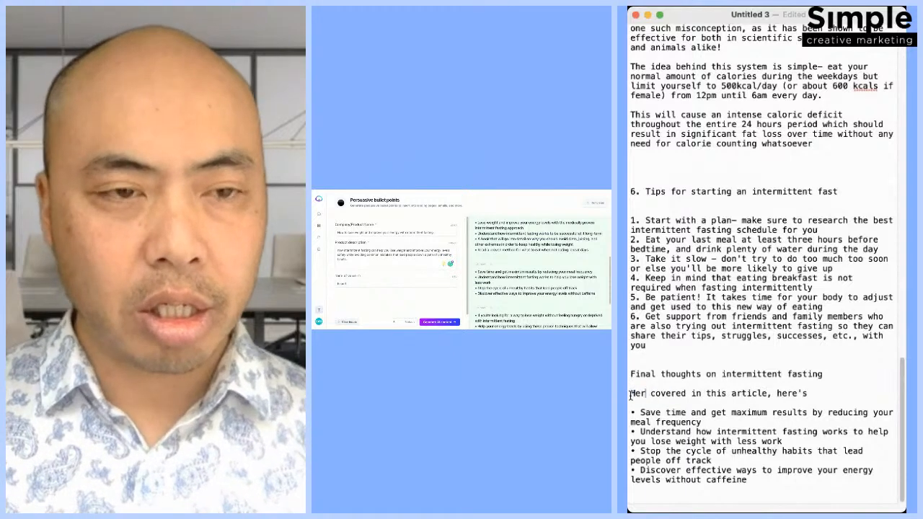
pyautogui.press('BackSpace')
pyautogui.write('we ahe')
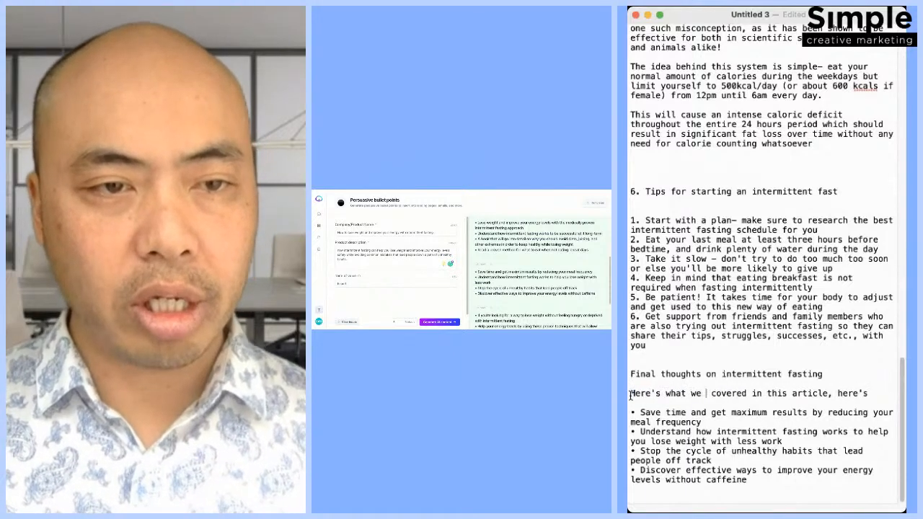
pyautogui.press('BackSpace')
pyautogui.press('BackSpace')
pyautogui.press('BackSpace')
pyautogui.write('have')
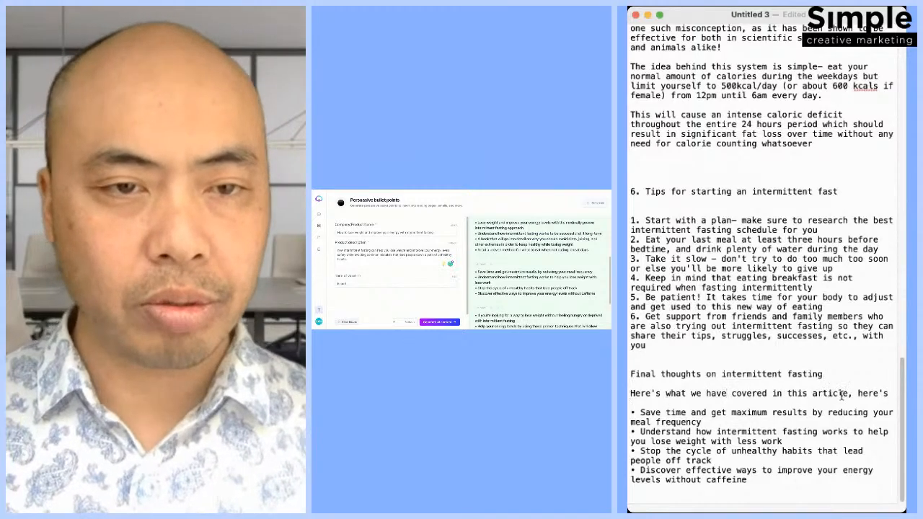
# - Replace the trailing ", here's" with a colon so the lead-in reads "Here's what we have covered in this article:"
pyautogui.moveTo(849, 395); pyautogui.dragTo(898, 395)
pyautogui.write(':')
pyautogui.press('Return')
pyautogui.scroll(-1, 766, 496)
pyautogui.click(766, 496)
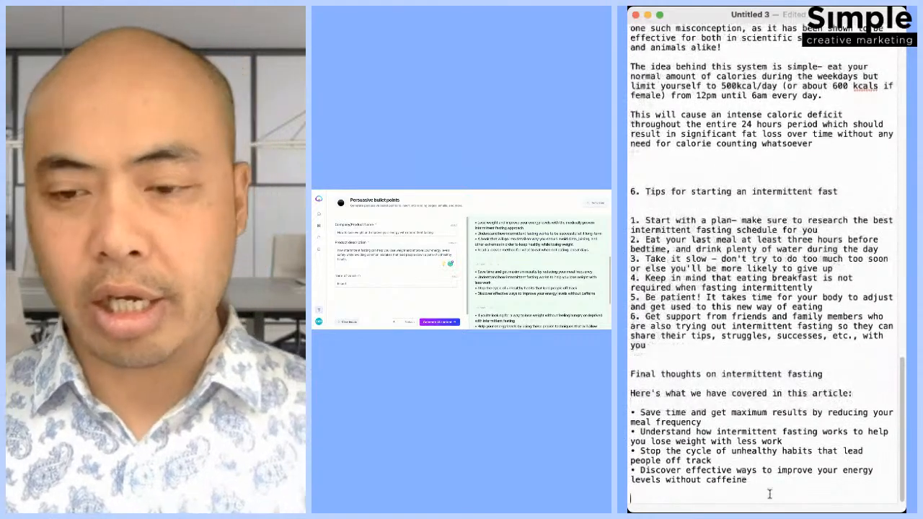
pyautogui.scroll(-1, 769, 494)
pyautogui.moveTo(854, 374); pyautogui.dragTo(731, 373)
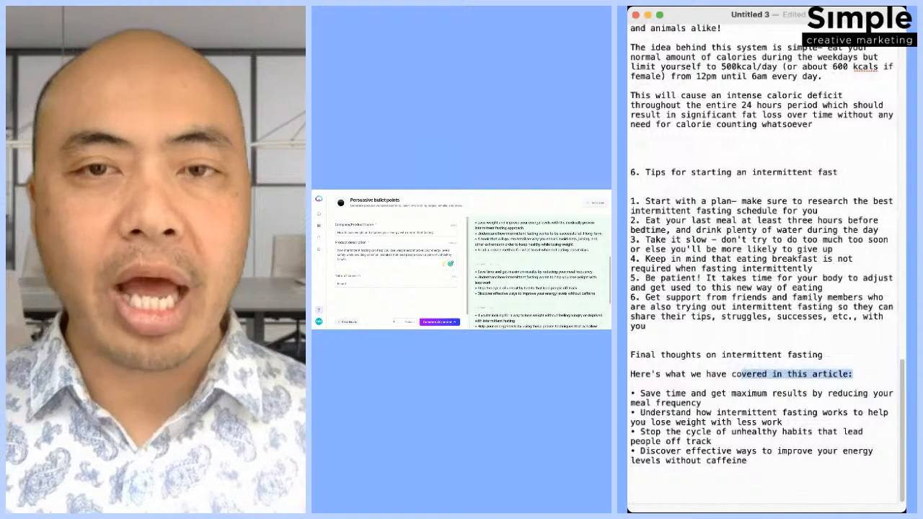
# - Switch to Jarvis and copy the whole Company/Product Name text from the Persuasive bullet points template
pyautogui.click(436, 234)
pyautogui.moveTo(435, 233); pyautogui.dragTo(332, 234)
pyautogui.hotkey('ctrl', 'c')
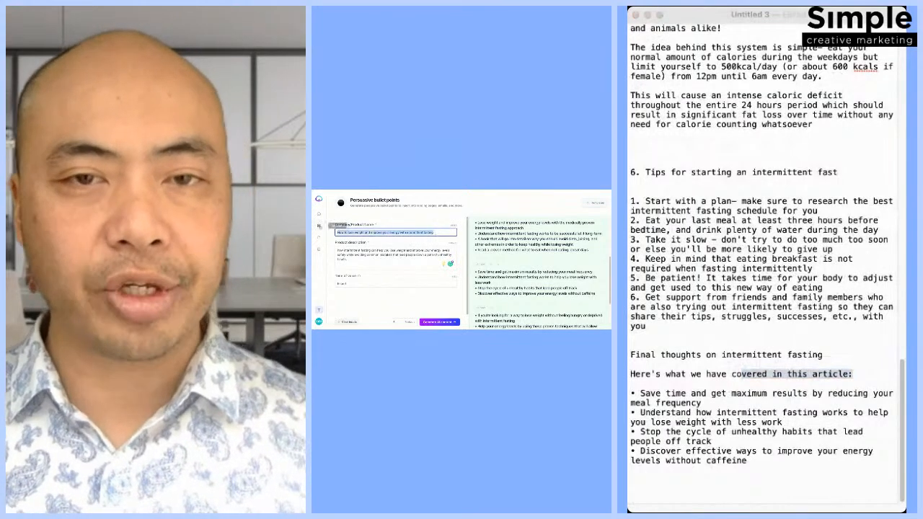
pyautogui.press('super+Tab')
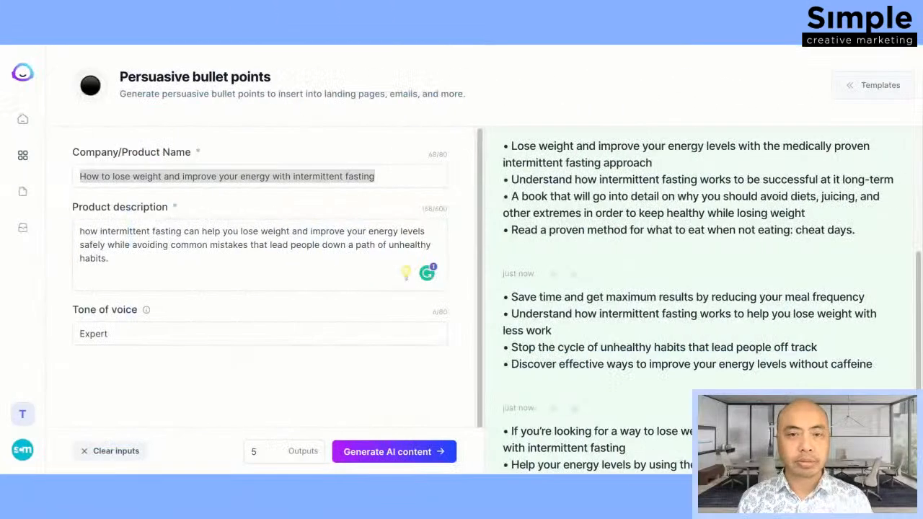
pyautogui.press('super+Tab')
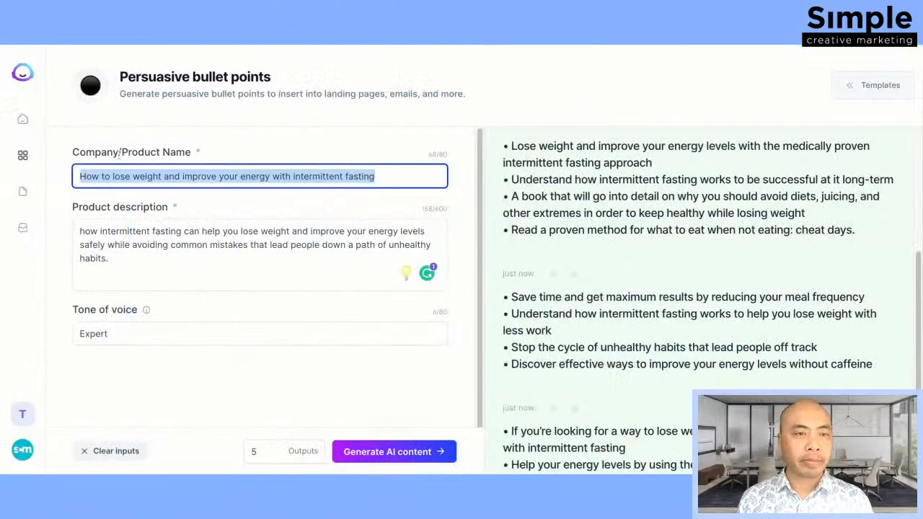
# - Open the Blog Post Conclusion Paragraph template from the Blog category
pyautogui.click(26, 155)
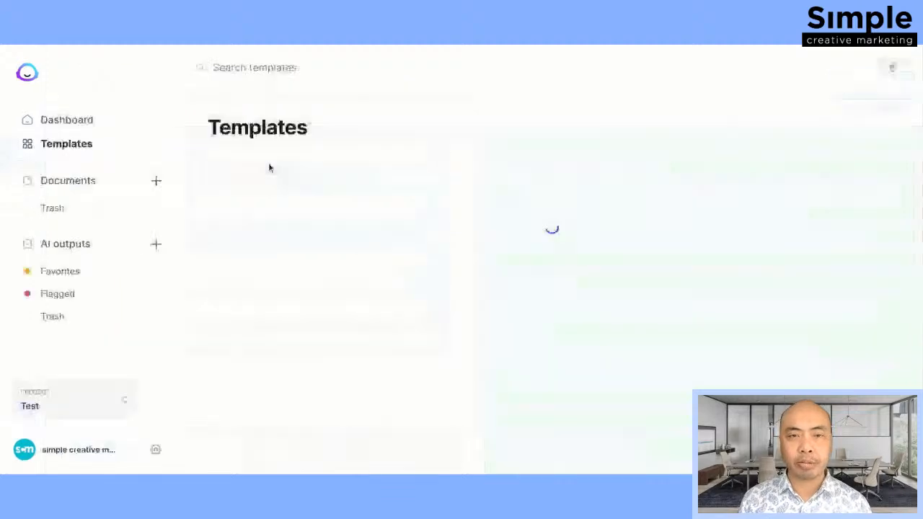
pyautogui.click(438, 159)
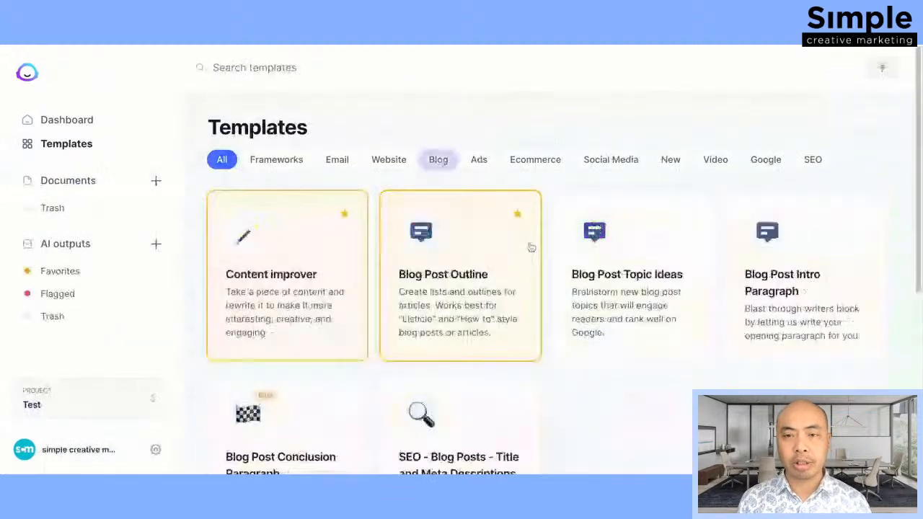
pyautogui.scroll(-2, 543, 272)
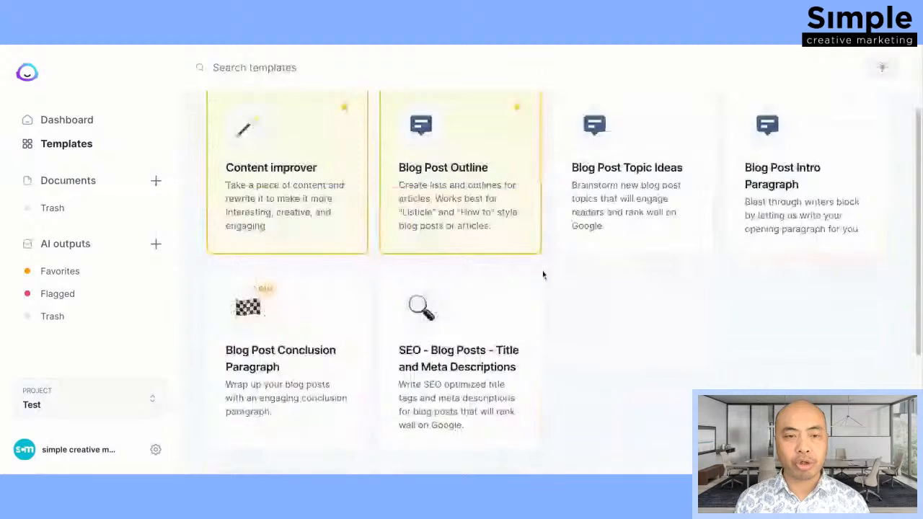
pyautogui.click(340, 340)
# - Paste "How to lose weight and improve your energy with intermittent fasting" as the main points of the blog post
pyautogui.click(266, 199)
pyautogui.hotkey('ctrl', 'v')
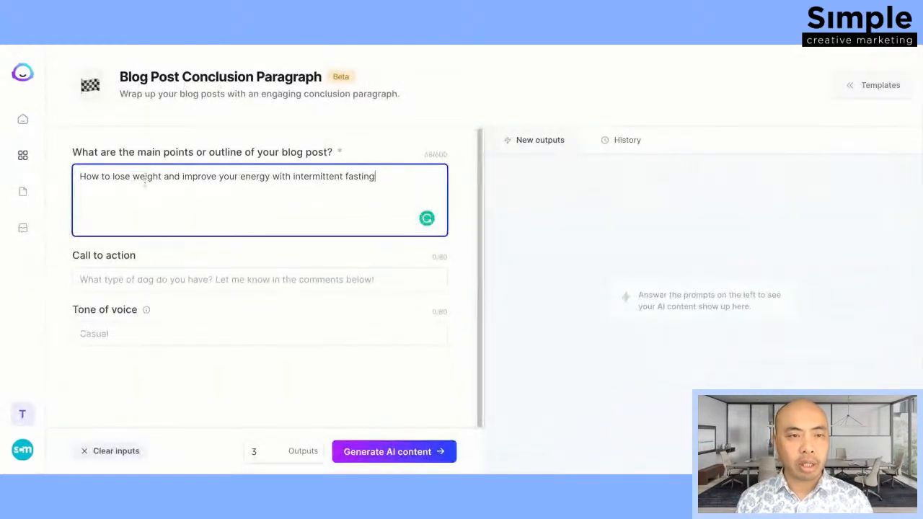
pyautogui.moveTo(400, 176); pyautogui.dragTo(79, 177)
pyautogui.click(216, 200)
# - Set the call to action to "Download our free IF guide"
pyautogui.click(185, 280)
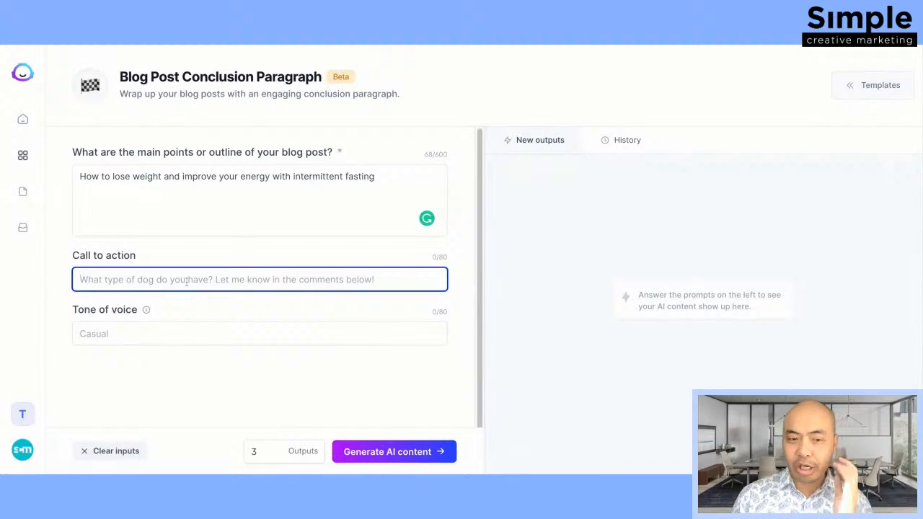
pyautogui.write('Download out')
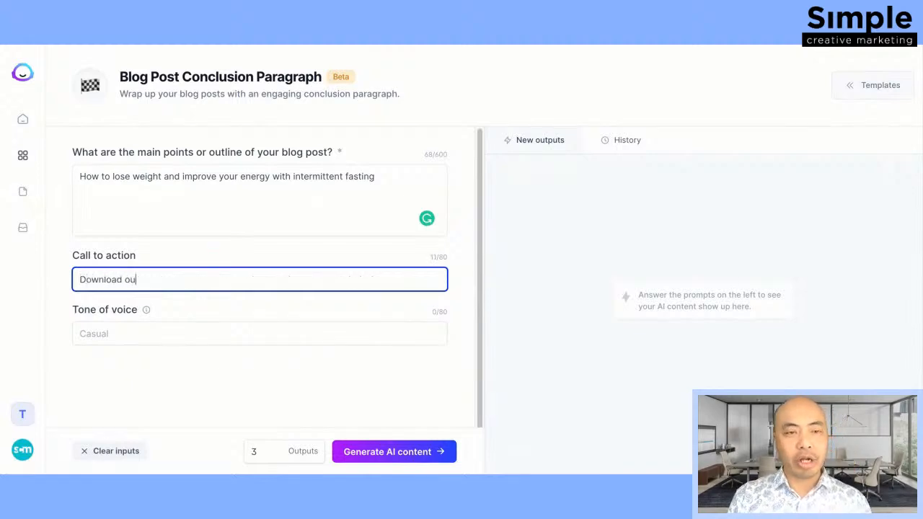
pyautogui.press('BackSpace')
pyautogui.press('BackSpace')
pyautogui.write('r fre')
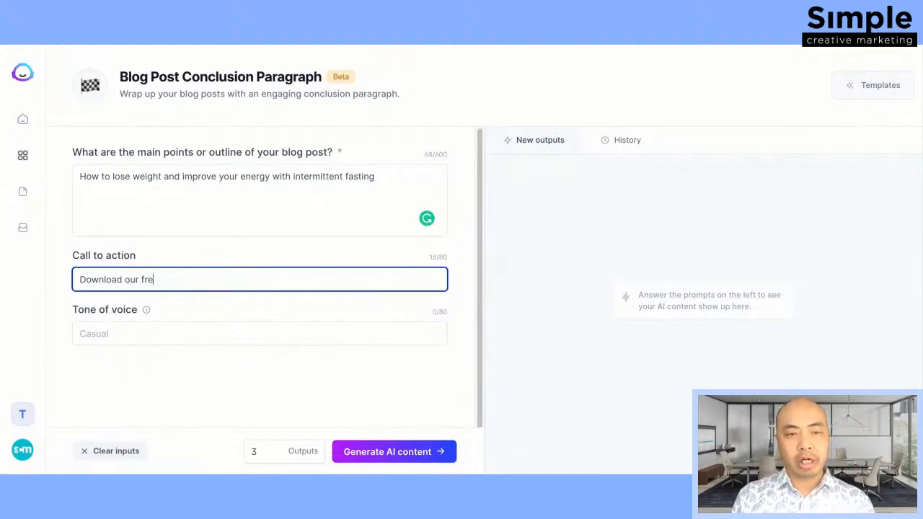
pyautogui.write('e IF guide')
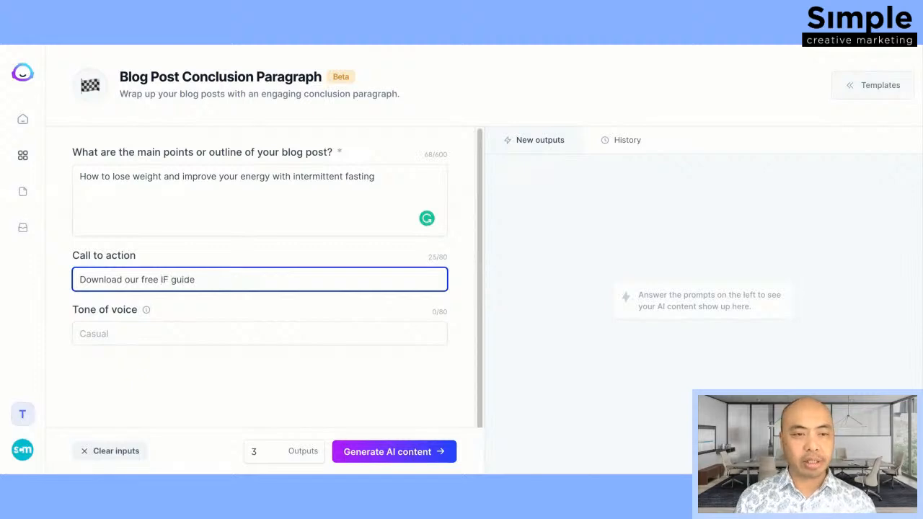
# - Expand the call to action to read "Download our free Intermittent Fasting getting started guide"
pyautogui.click(168, 280)
pyautogui.write('getting stat')
pyautogui.press('BackSpace')
pyautogui.write('rted guide')
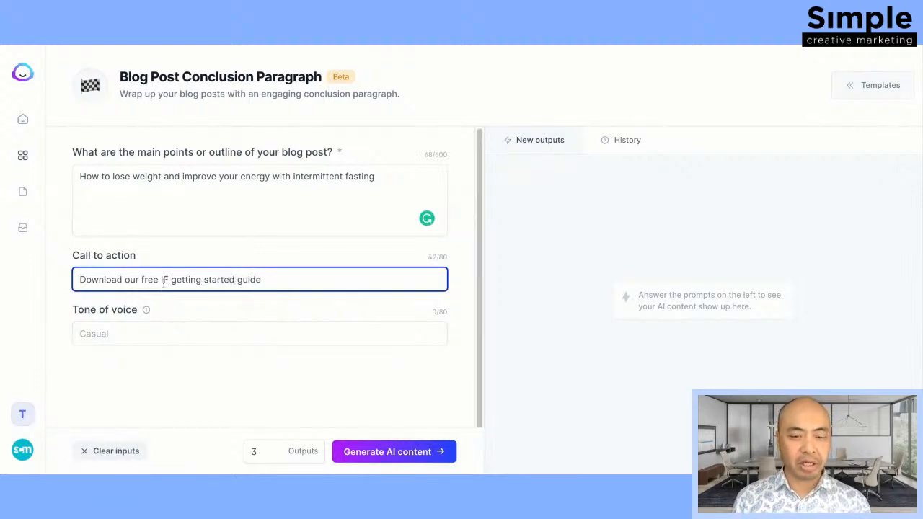
pyautogui.click(164, 281)
pyautogui.write('ntermittent')
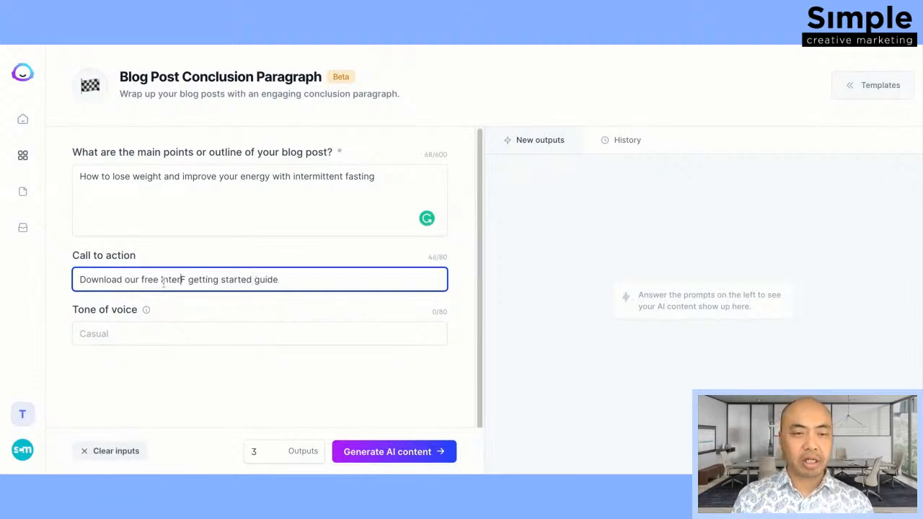
pyautogui.press('Right')
pyautogui.write('astin')
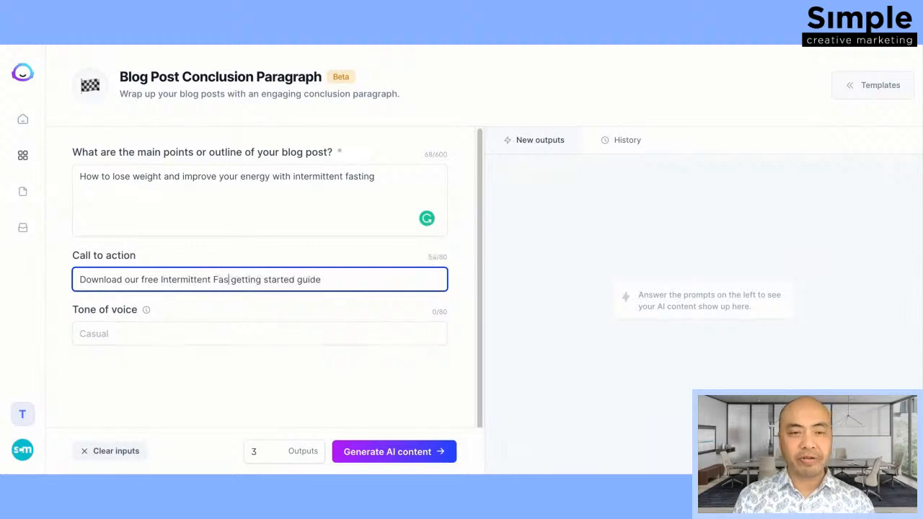
pyautogui.write('g')
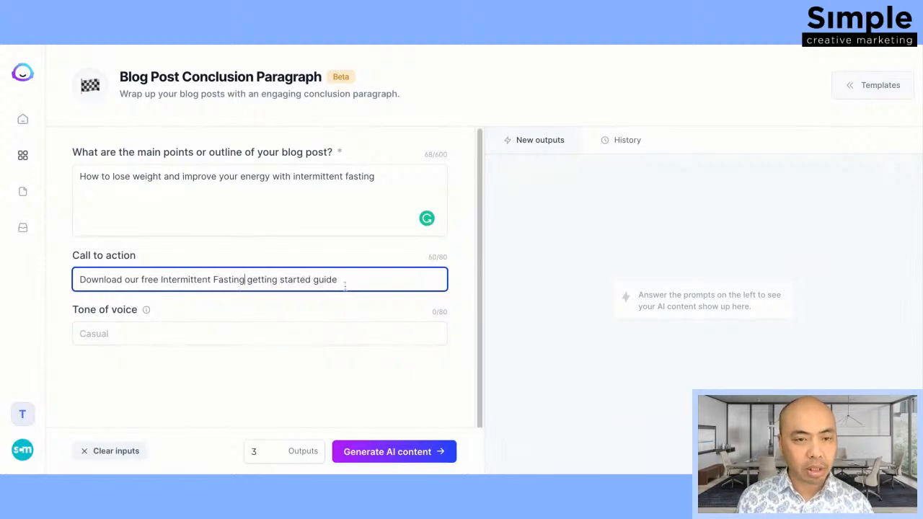
# - Set the tone of voice to "Expert" and generate three conclusion paragraph outputs
pyautogui.click(92, 329)
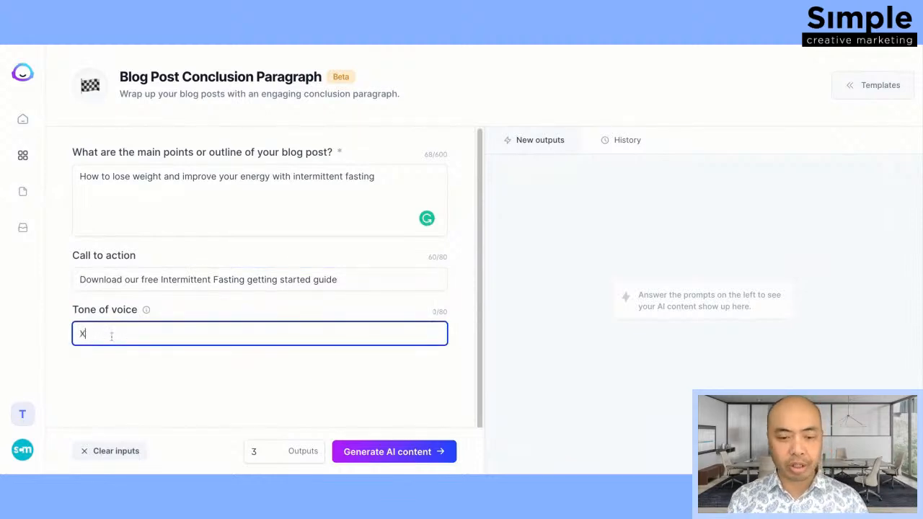
pyautogui.write('Exprt')
pyautogui.press('BackSpace')
pyautogui.press('BackSpace')
pyautogui.write('ert')
pyautogui.click(404, 457)
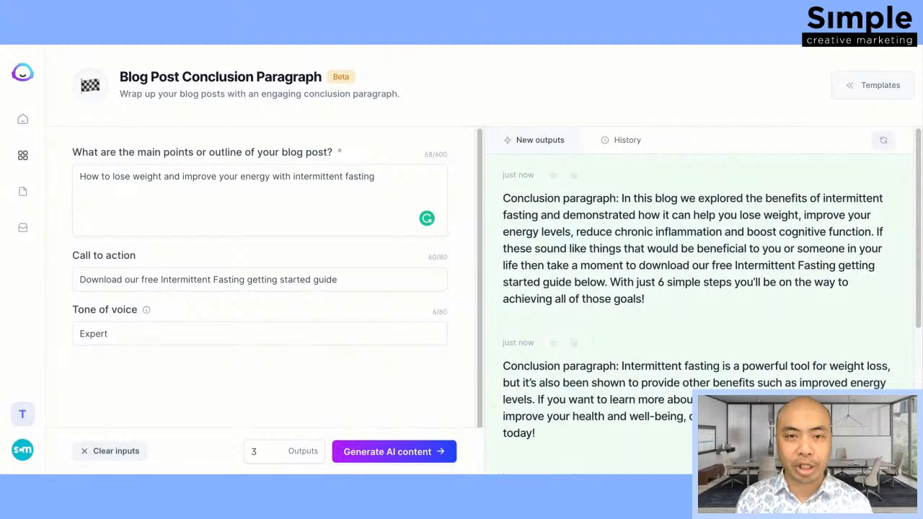
# - Copy the first generated conclusion paragraph to the clipboard and look through the other outputs
pyautogui.press('Tab')
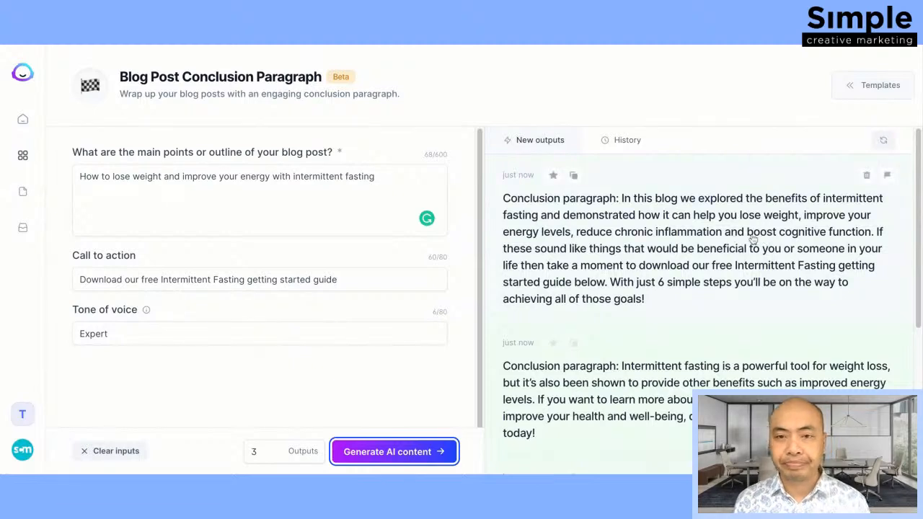
pyautogui.scroll(-1, 752, 238)
pyautogui.scroll(-1, 751, 240)
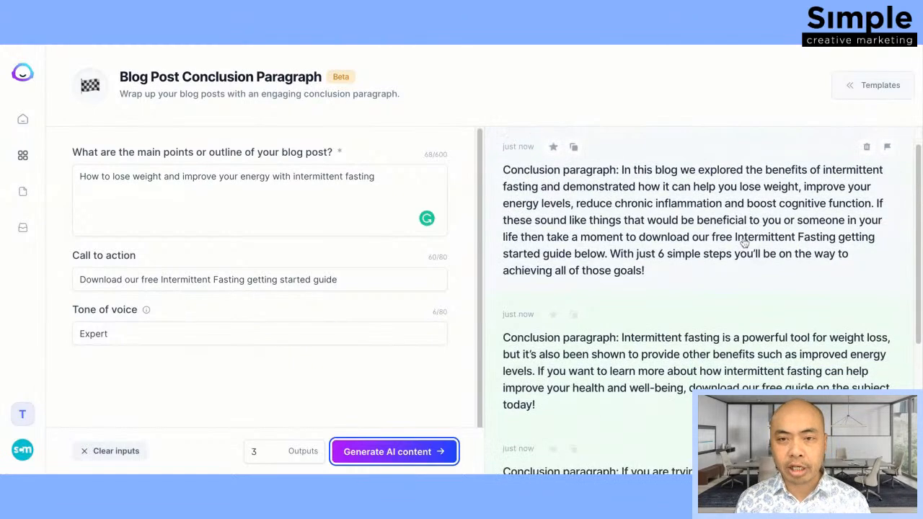
pyautogui.scroll(1, 744, 243)
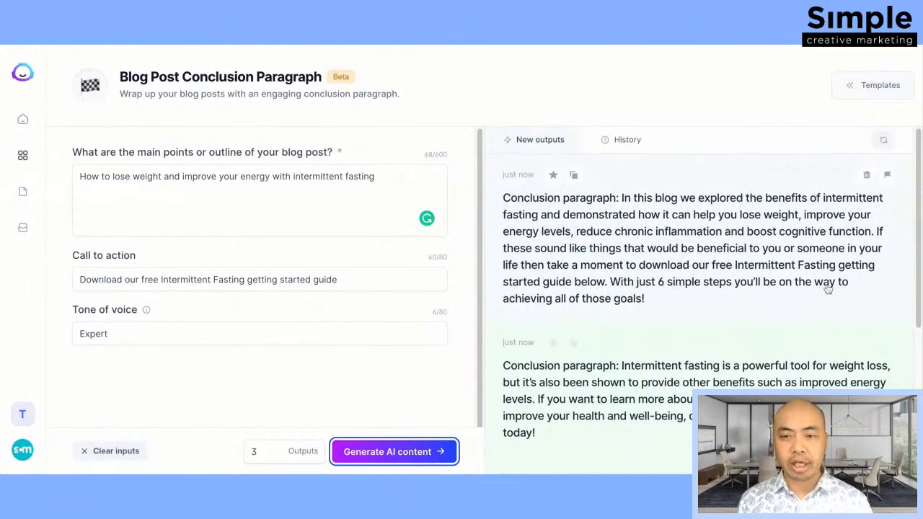
pyautogui.scroll(-1, 781, 291)
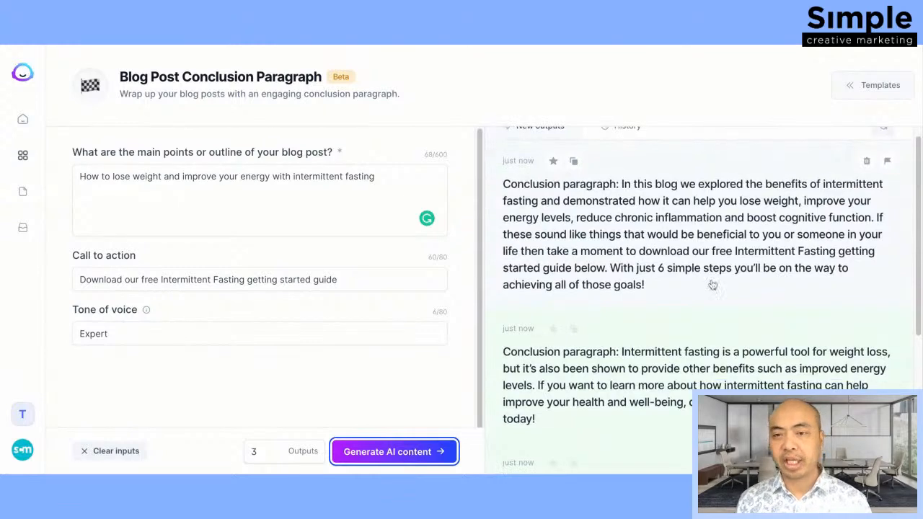
pyautogui.scroll(1, 625, 205)
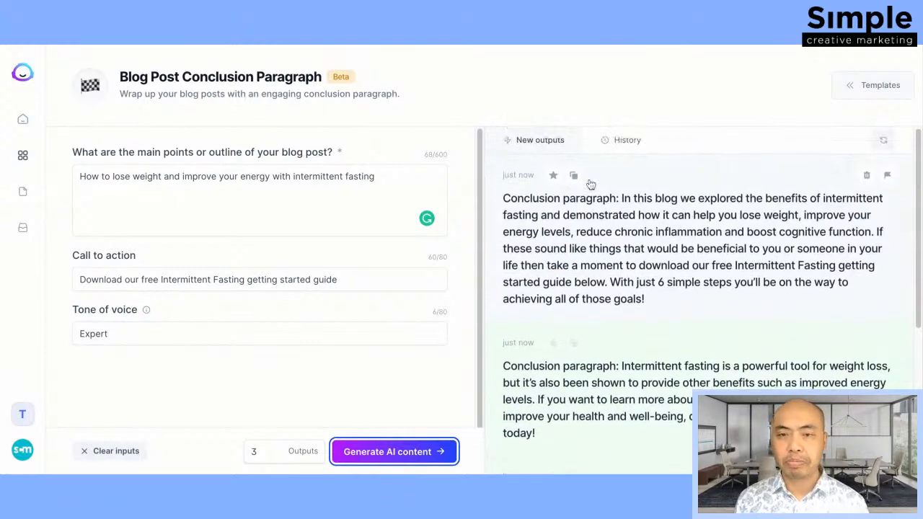
pyautogui.click(574, 175)
pyautogui.scroll(-1, 655, 318)
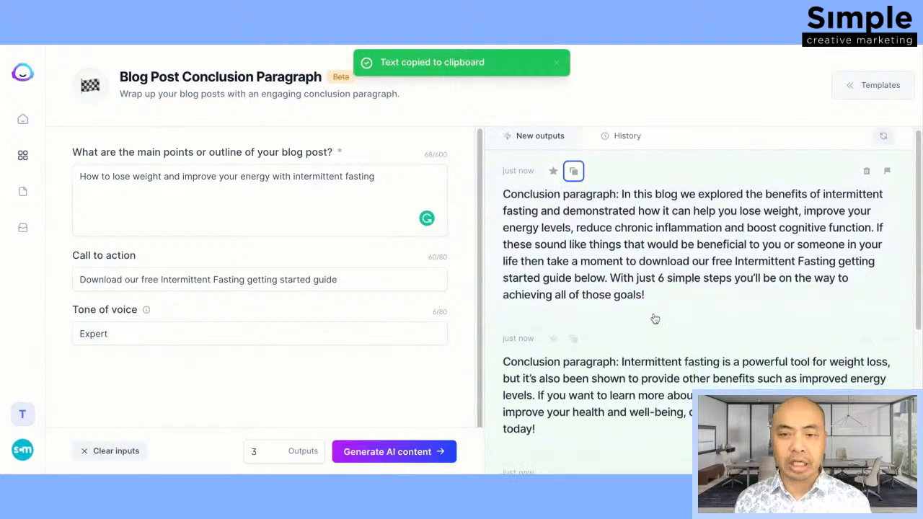
pyautogui.scroll(-2, 656, 324)
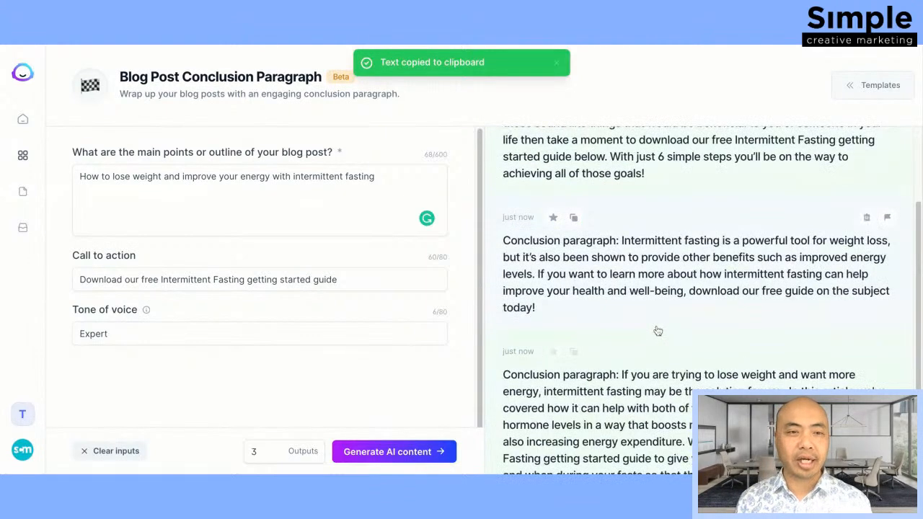
pyautogui.scroll(-1, 658, 331)
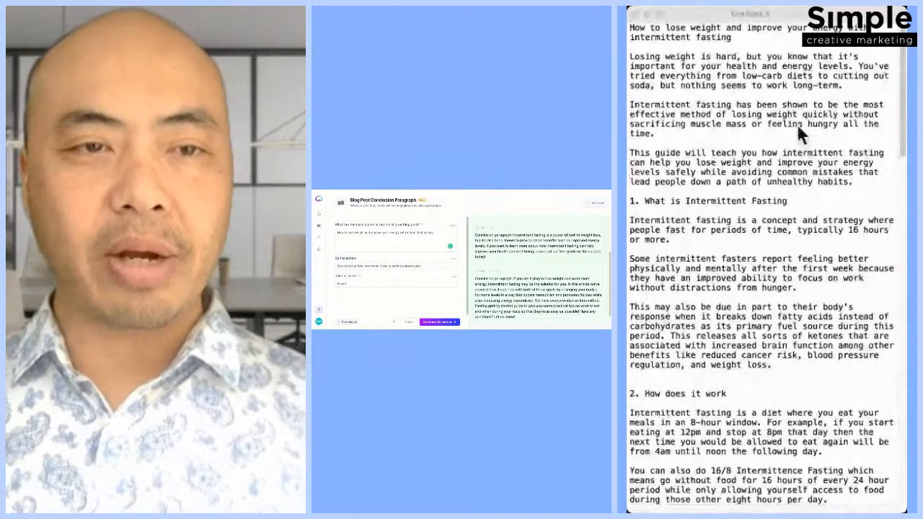
# - Switch to the text document and review the blog post's title and three introduction paragraphs
pyautogui.click(696, 178)
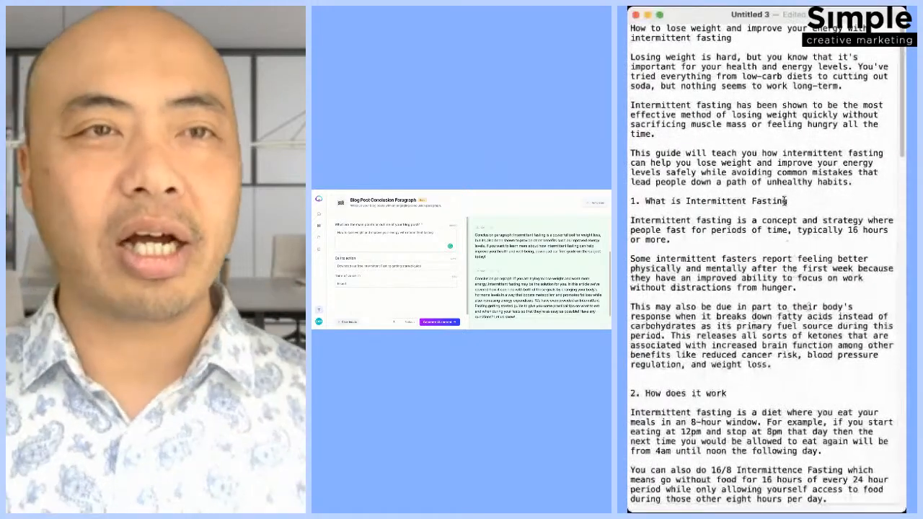
pyautogui.moveTo(732, 37); pyautogui.dragTo(632, 27)
pyautogui.click(722, 42)
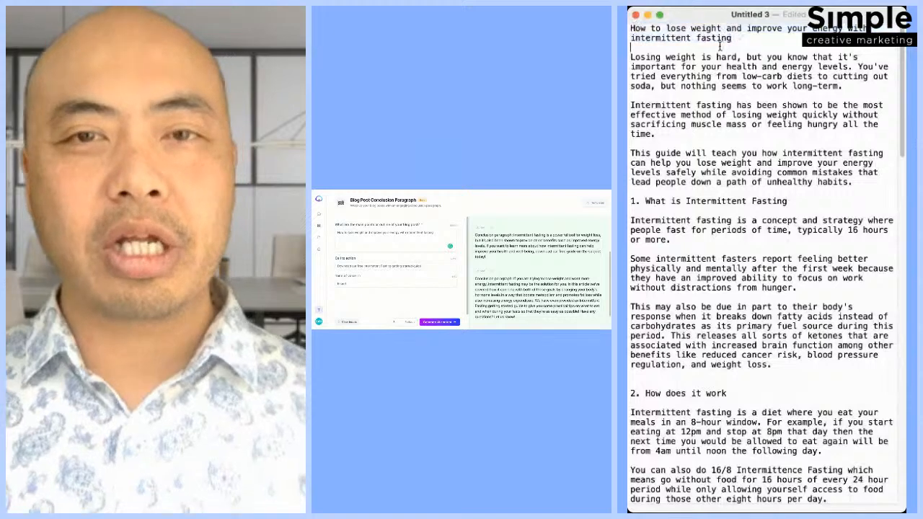
pyautogui.moveTo(767, 41); pyautogui.dragTo(873, 178)
pyautogui.click(660, 51)
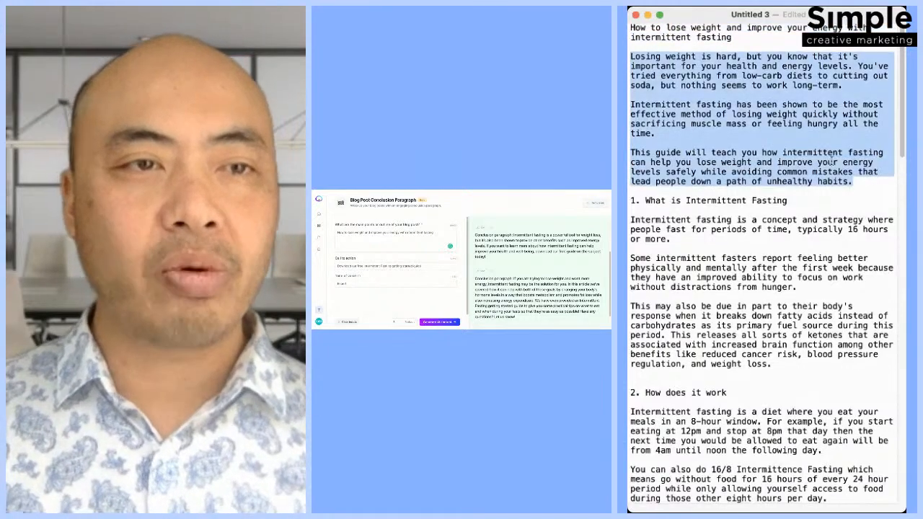
# - Review the numbered section headings and the body text under "What is Intermittent Fasting"
pyautogui.scroll(-5, 833, 159)
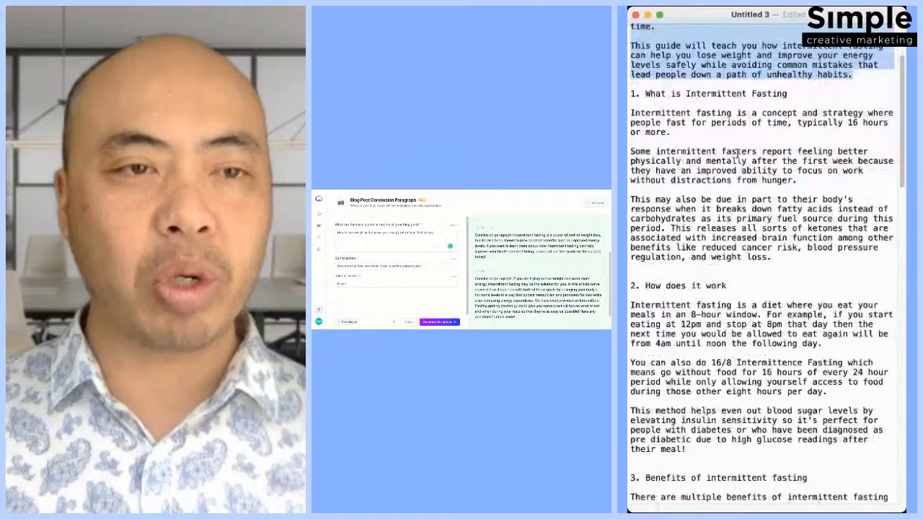
pyautogui.scroll(-5, 770, 333)
pyautogui.scroll(-10, 771, 333)
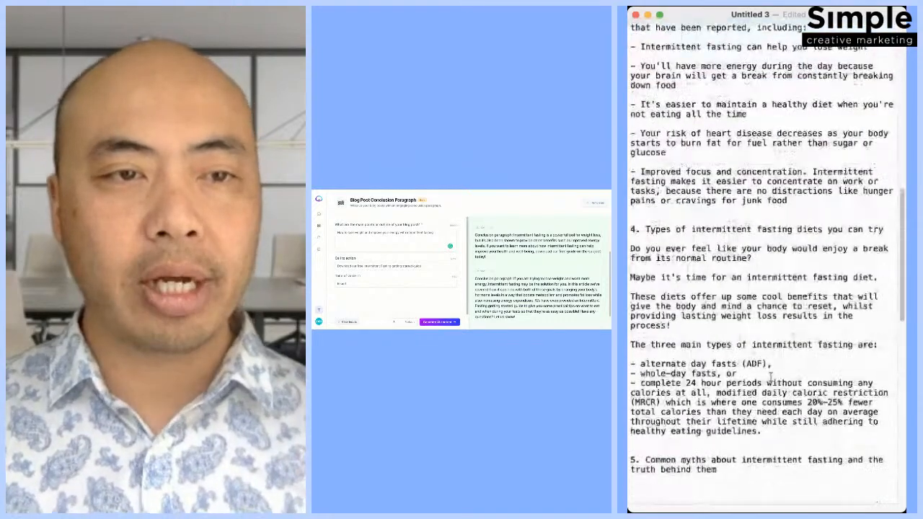
pyautogui.scroll(3, 767, 456)
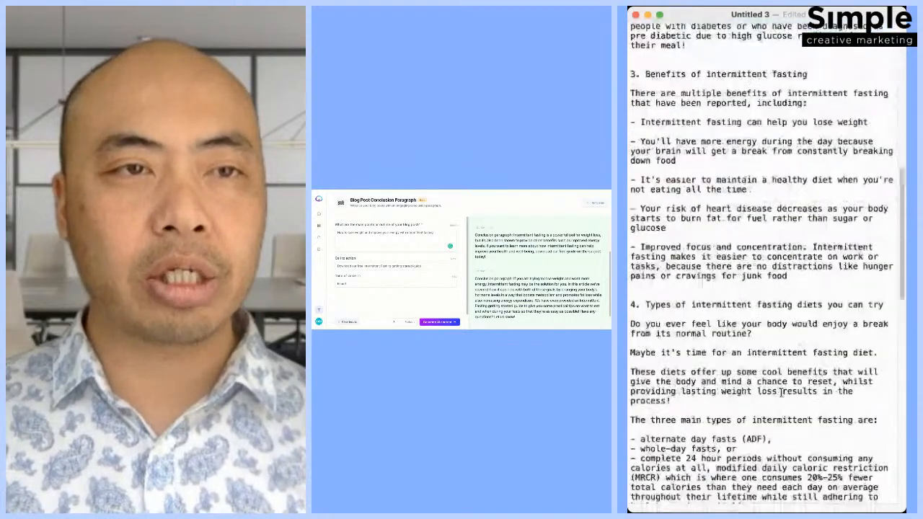
pyautogui.scroll(12, 781, 392)
pyautogui.scroll(-1, 786, 115)
pyautogui.moveTo(788, 110); pyautogui.dragTo(646, 110)
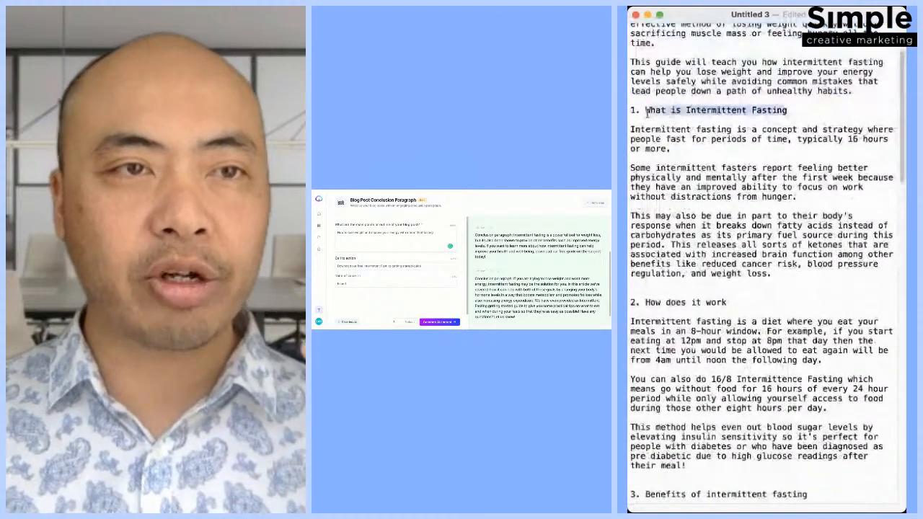
pyautogui.moveTo(746, 302); pyautogui.dragTo(670, 304)
pyautogui.click(662, 159)
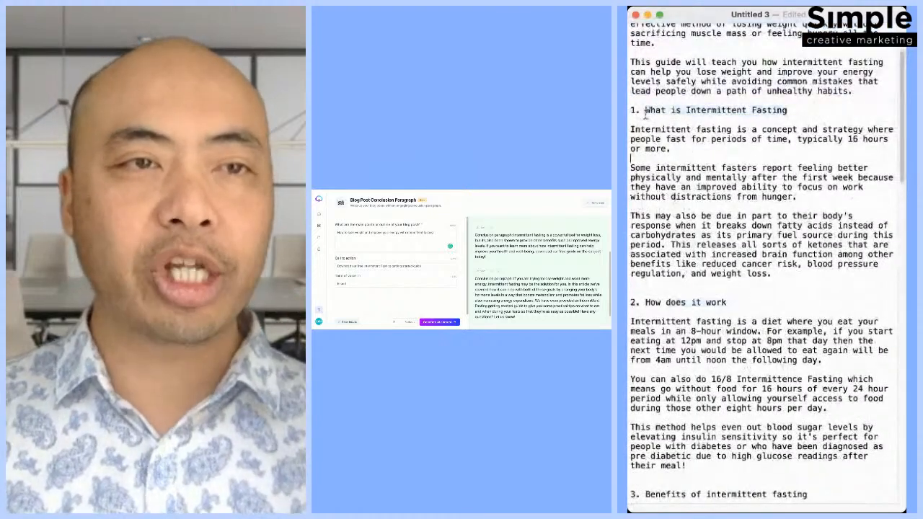
pyautogui.moveTo(775, 274); pyautogui.dragTo(640, 124)
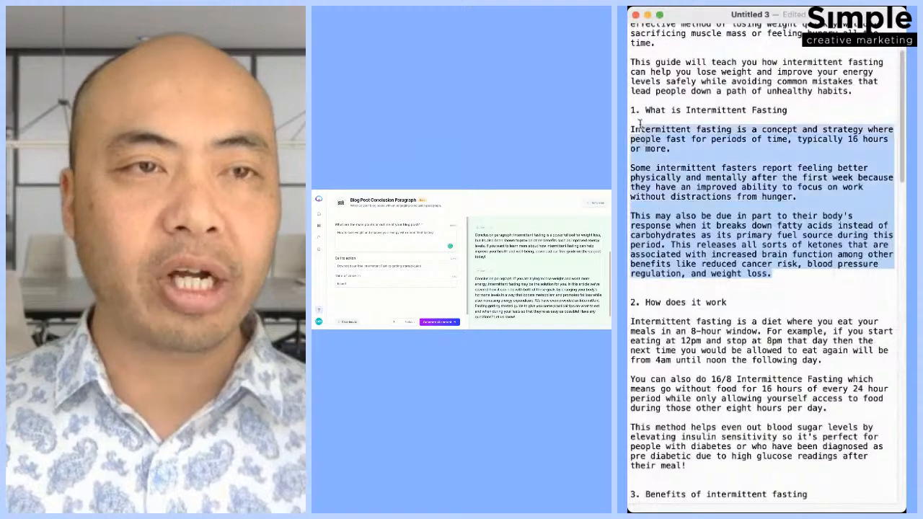
pyautogui.click(731, 148)
# - Examine the end of the post, covering the "Final thoughts on intermittent fasting" summary bullets, conclusion and call to action
pyautogui.scroll(-10, 779, 207)
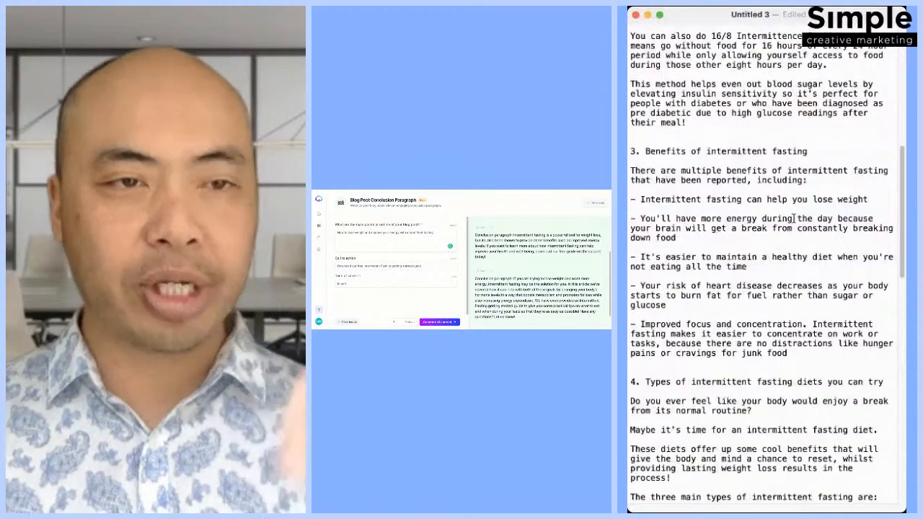
pyautogui.scroll(-15, 794, 218)
pyautogui.scroll(-7, 814, 252)
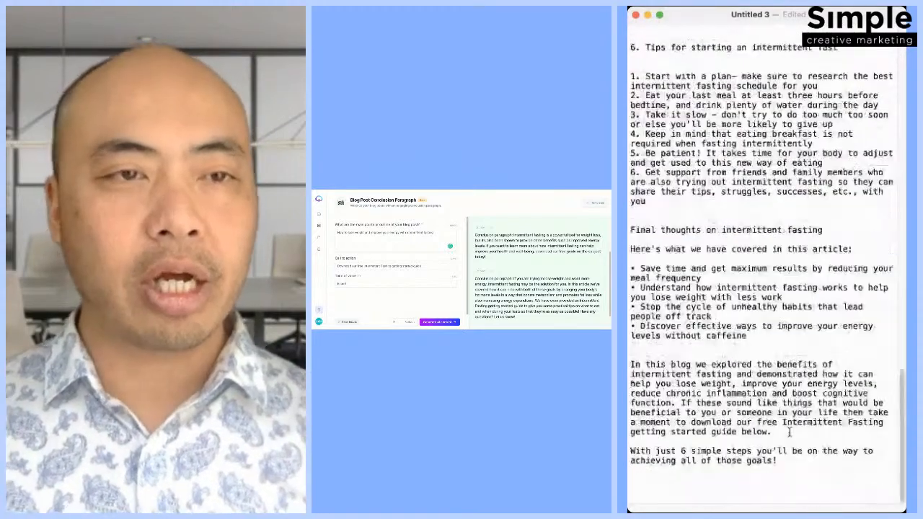
pyautogui.moveTo(790, 432); pyautogui.dragTo(632, 227)
pyautogui.click(806, 373)
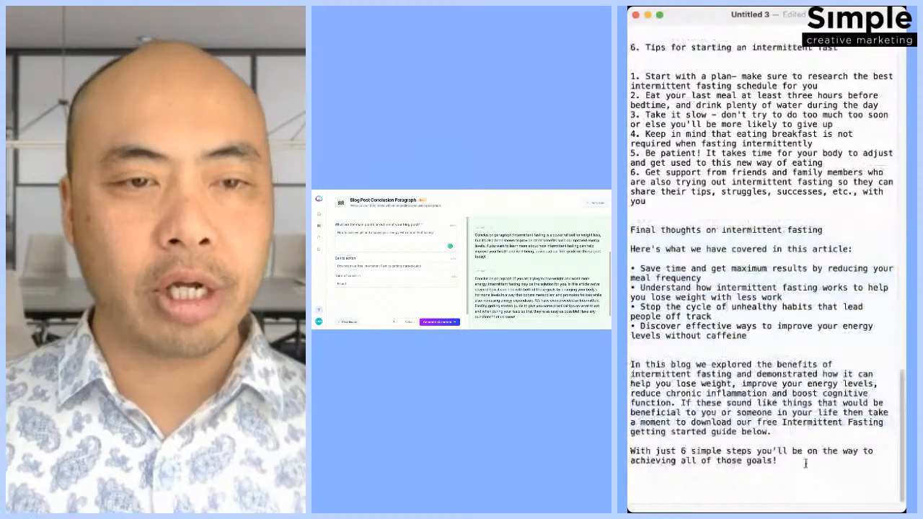
pyautogui.moveTo(791, 470); pyautogui.dragTo(684, 420)
pyautogui.click(802, 295)
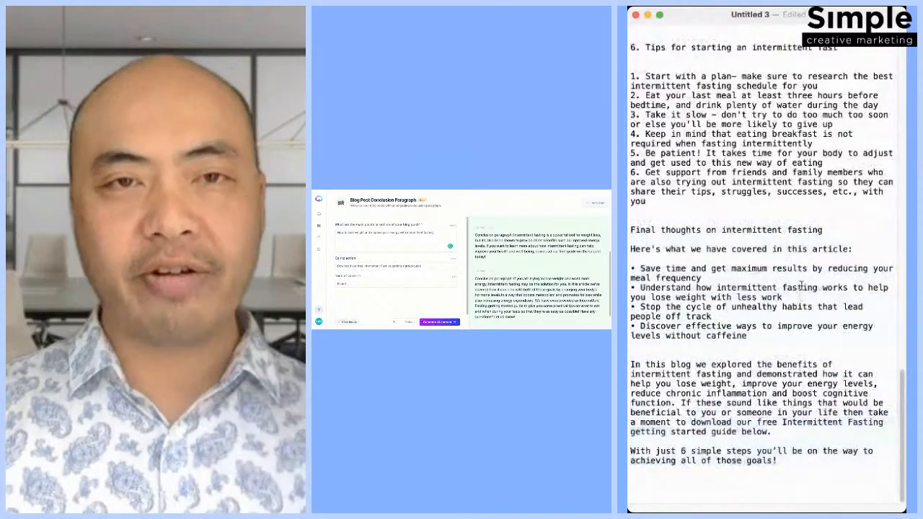
pyautogui.scroll(1, 802, 285)
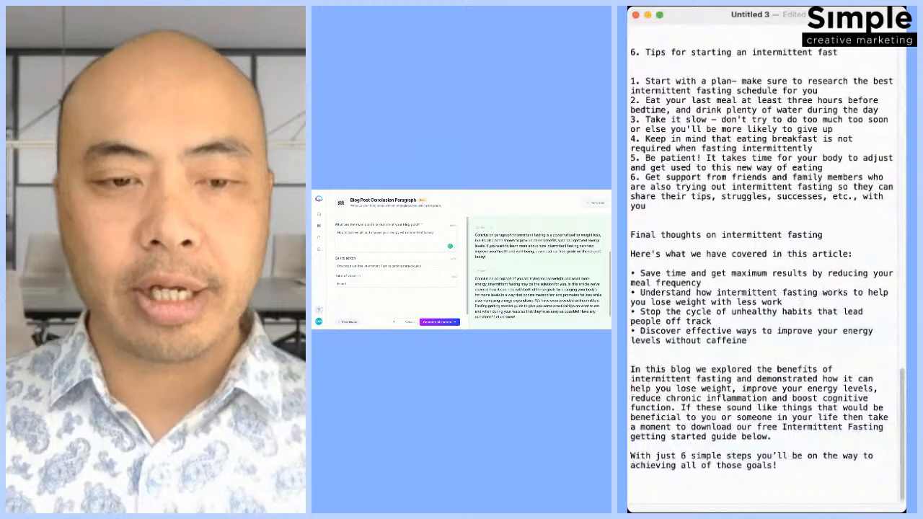